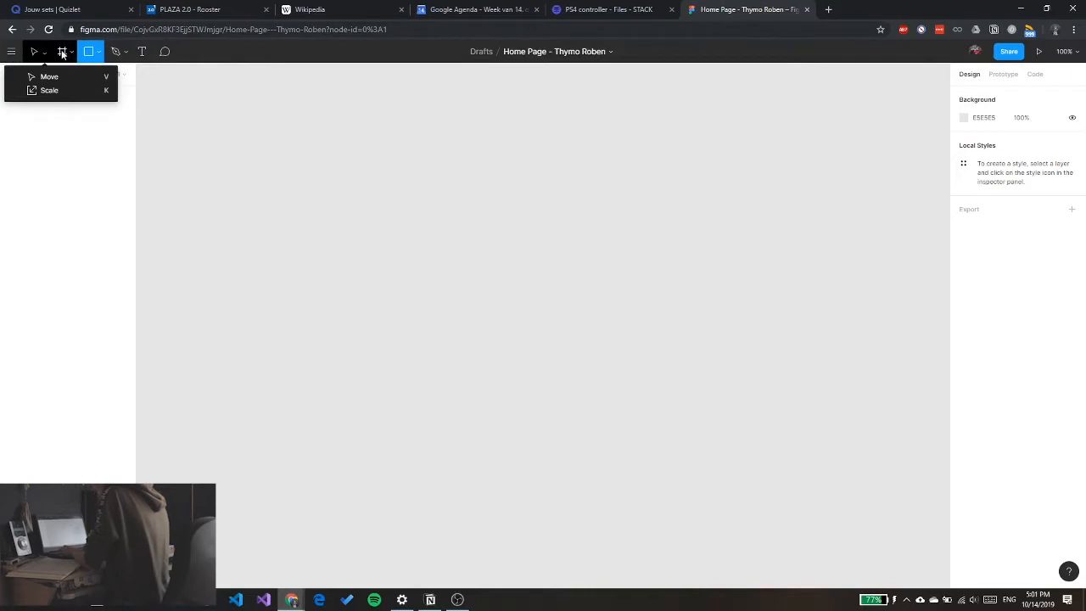
left_click(62, 52)
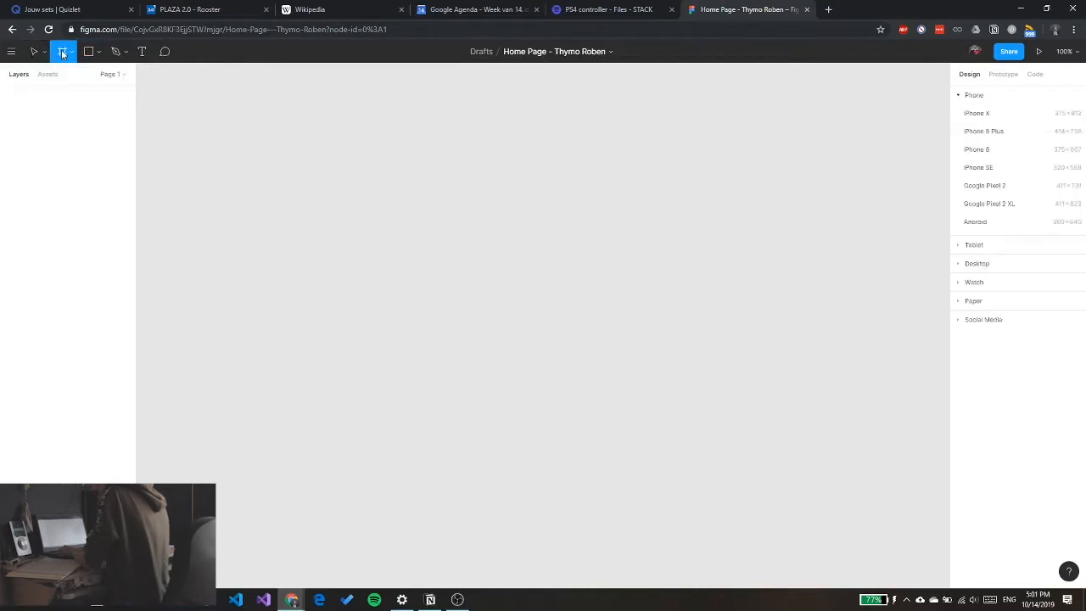
left_click(984, 268)
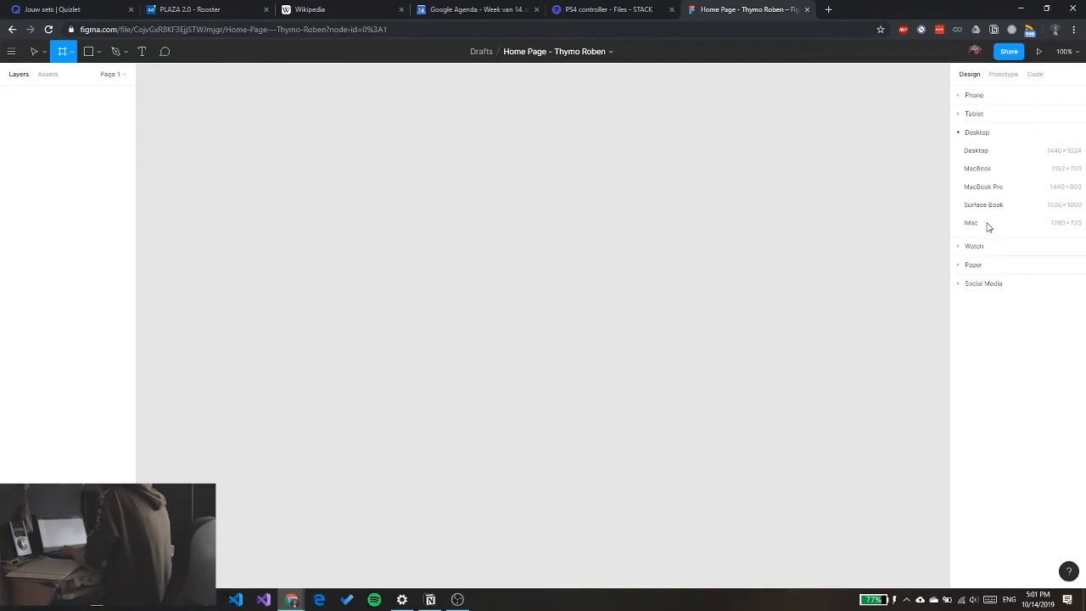
left_click(980, 134)
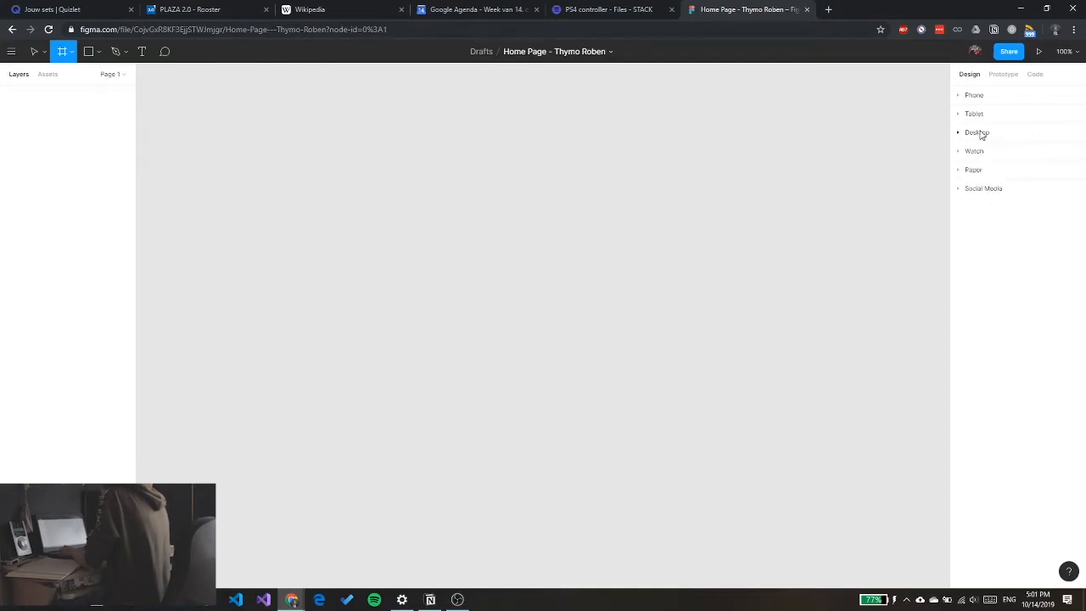
left_click(973, 189)
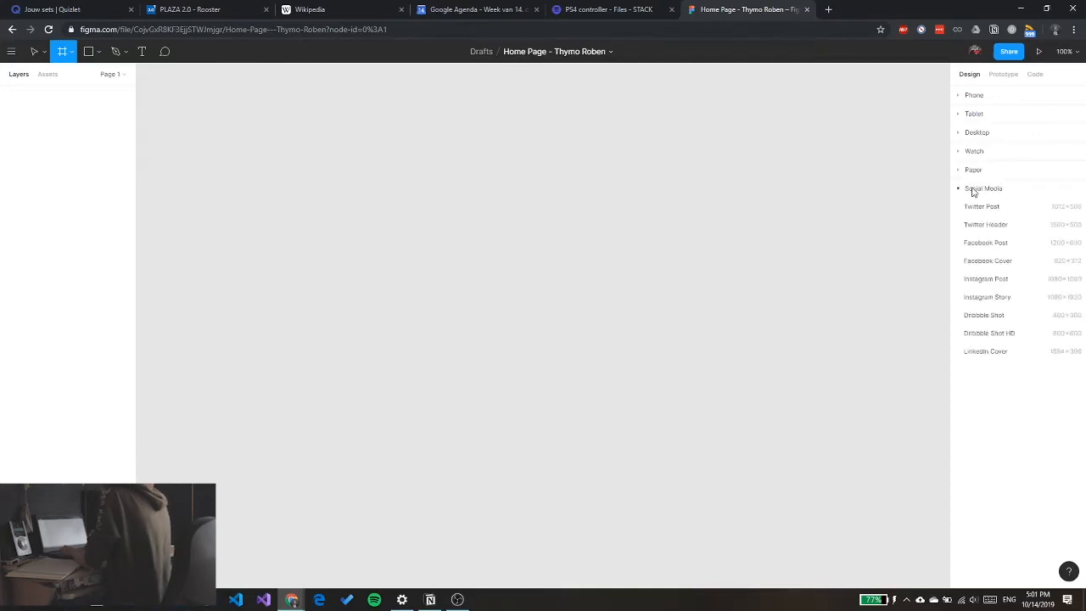
left_click(985, 298)
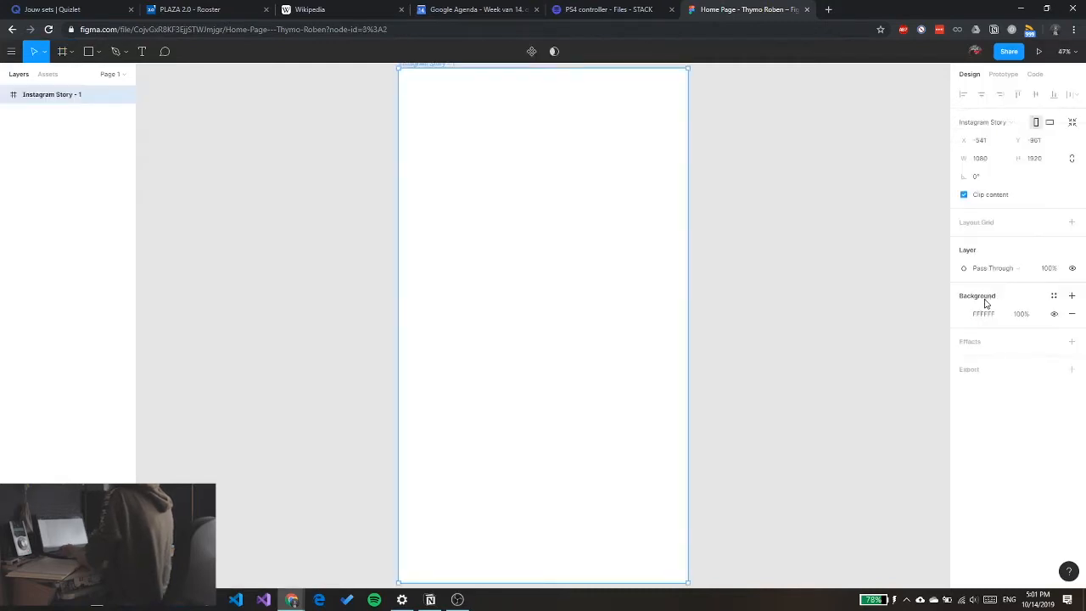
key("ctrl+z")
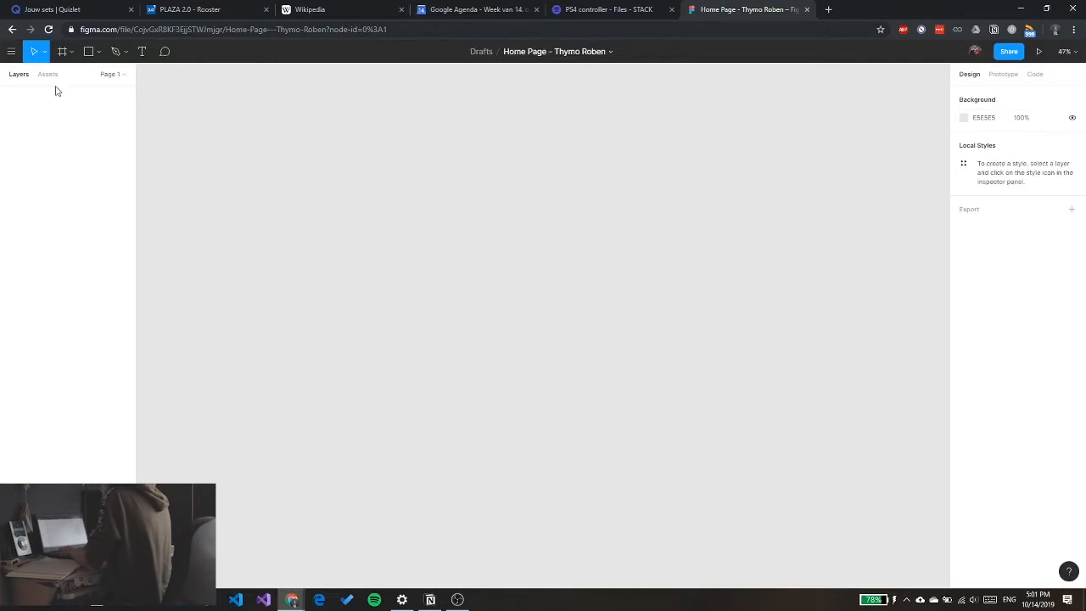
Browse the frame presets and create a 1440 × 900 MacBook Pro frame on the empty canvas
left_click(62, 53)
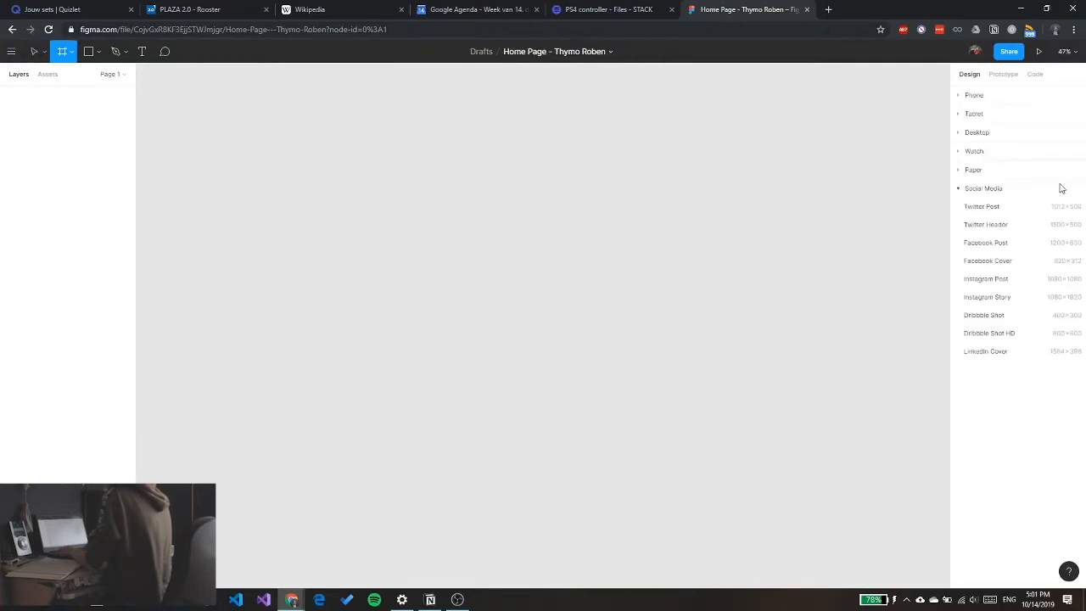
left_click(1001, 194)
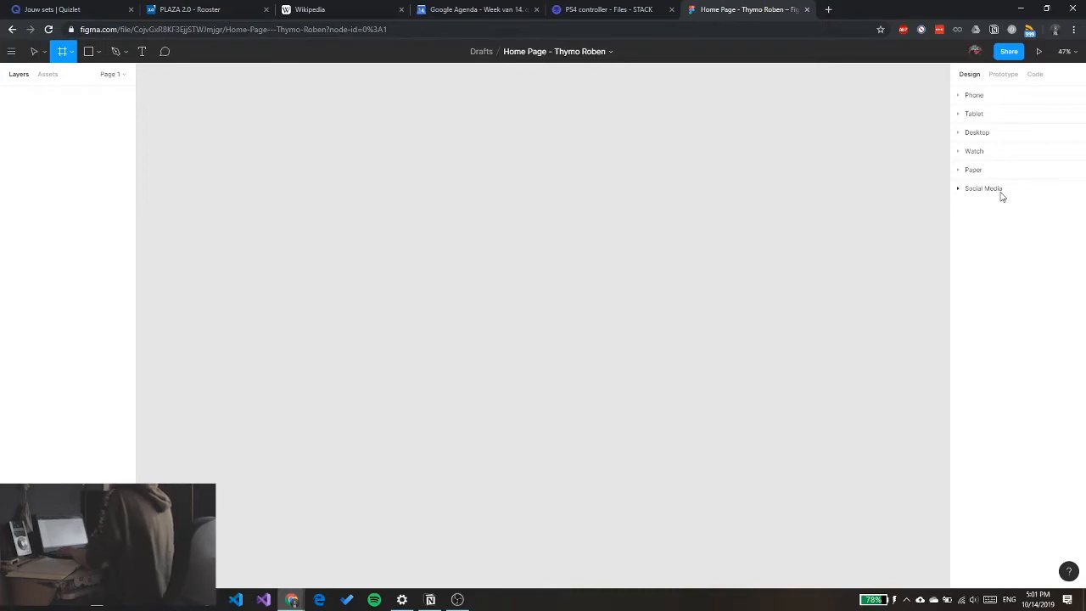
left_click(972, 138)
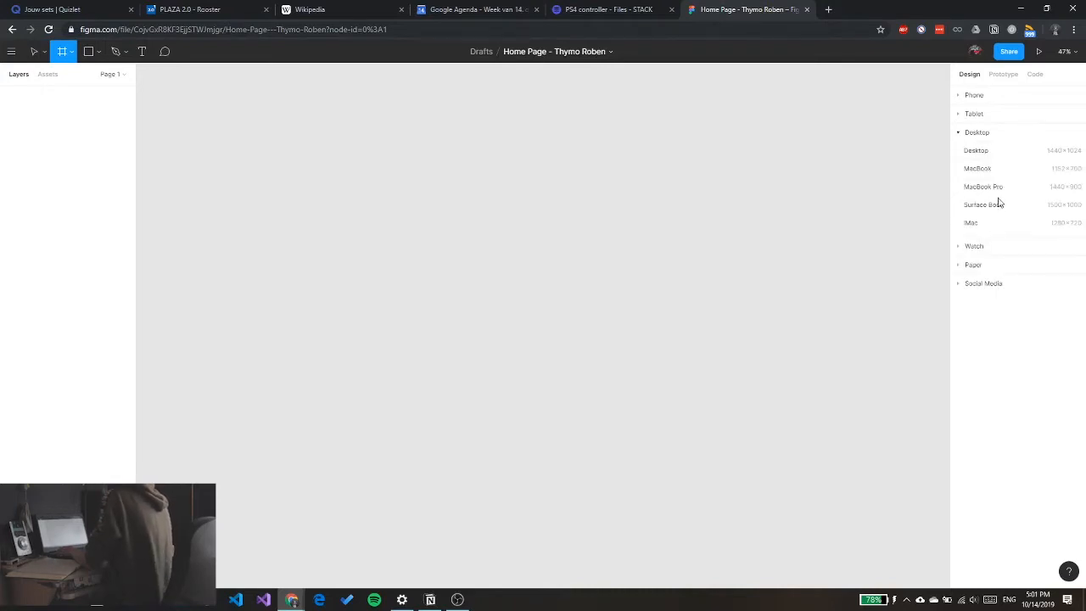
left_click(973, 119)
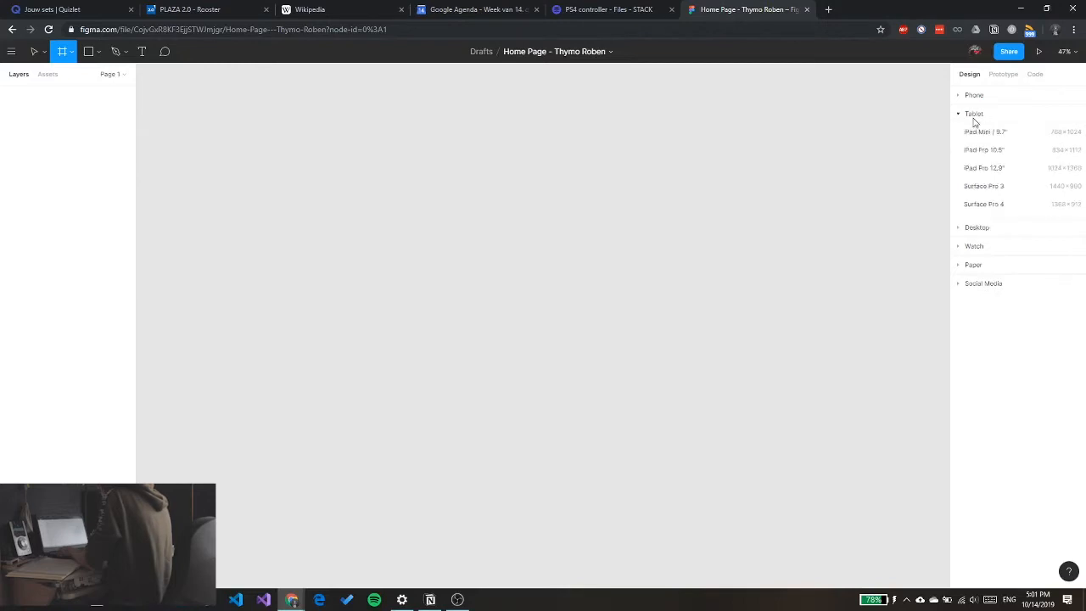
left_click(986, 118)
left_click(986, 95)
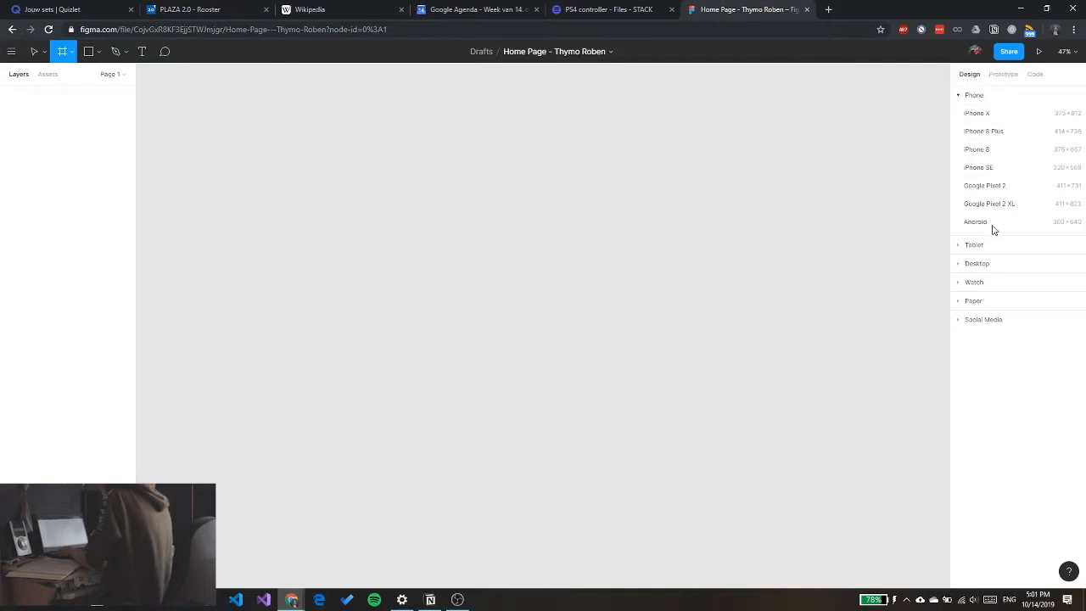
left_click(973, 244)
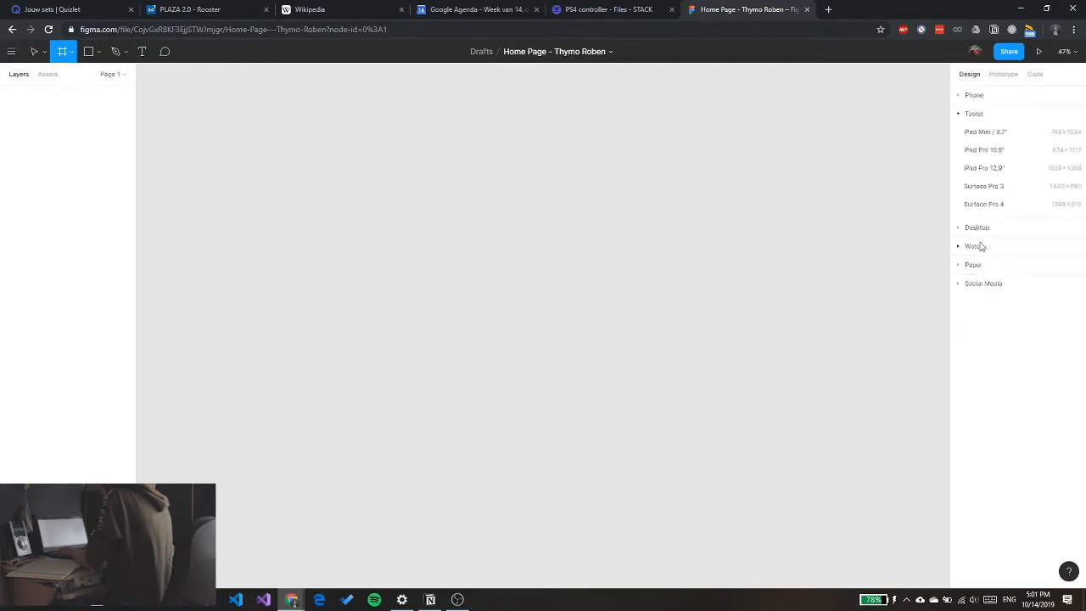
left_click(986, 229)
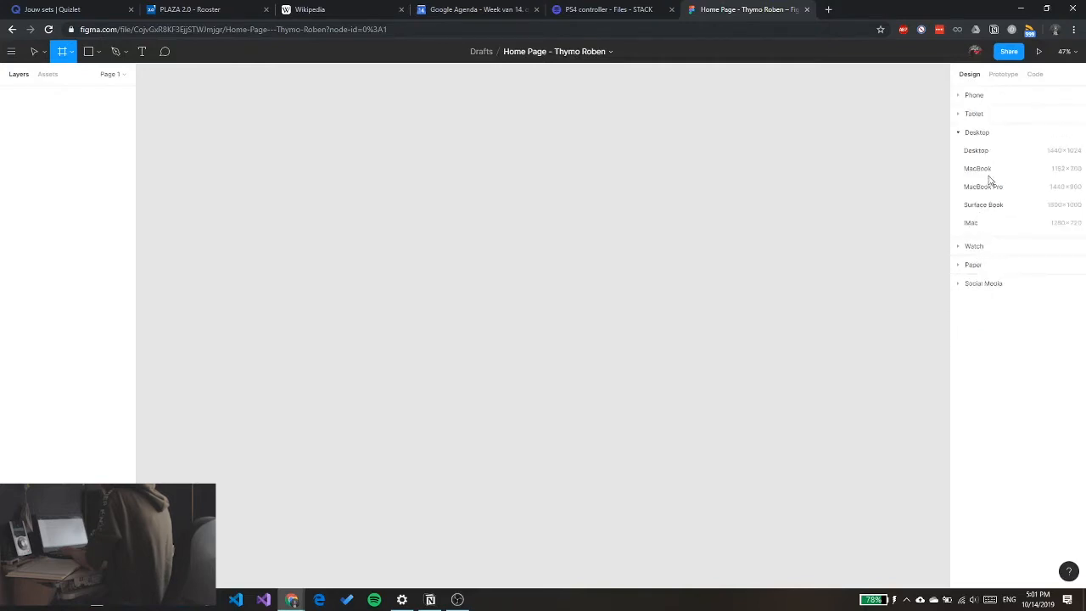
left_click(986, 187)
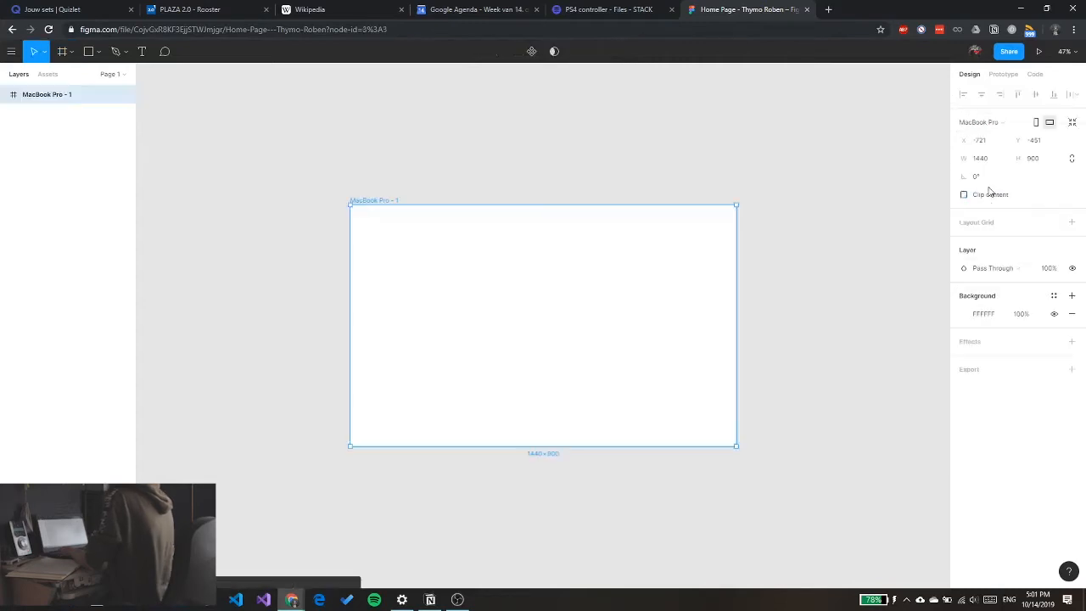
key("shift+0")
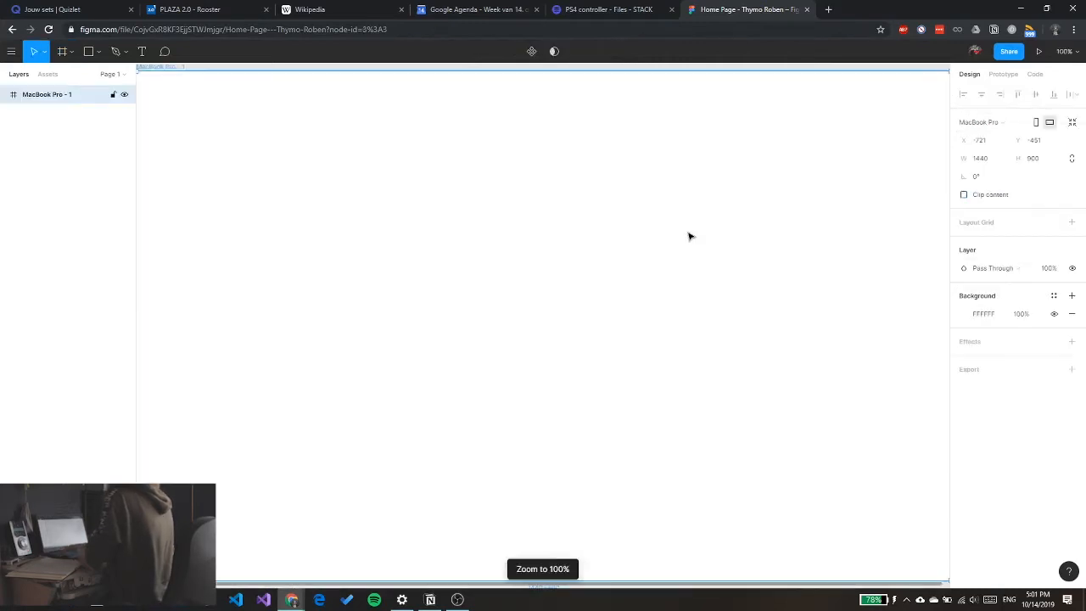
key("minus")
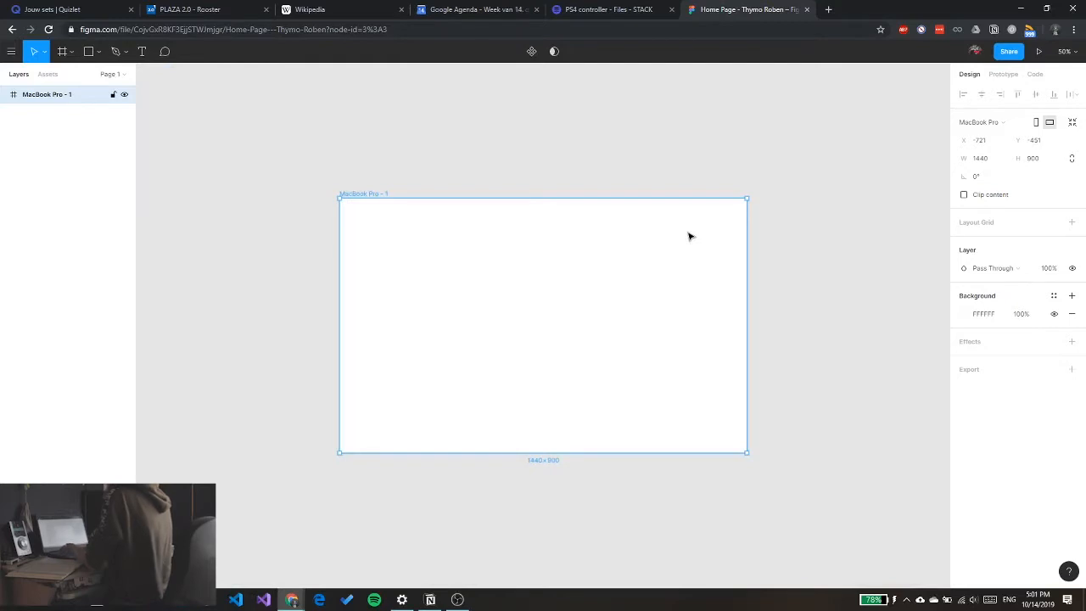
scroll(690, 236, "up", 3)
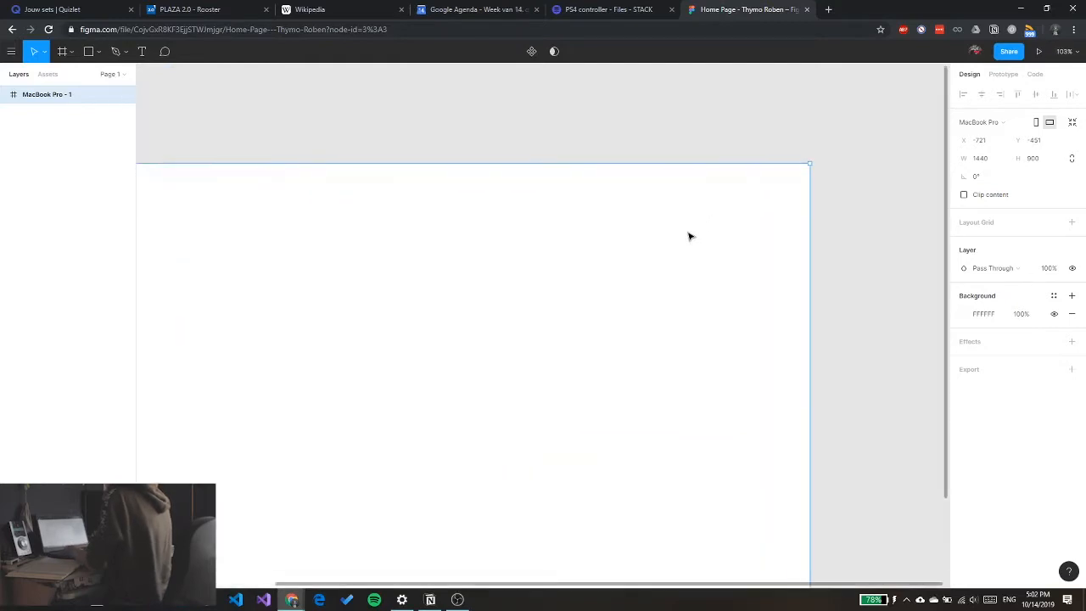
scroll(690, 236, "down", 3)
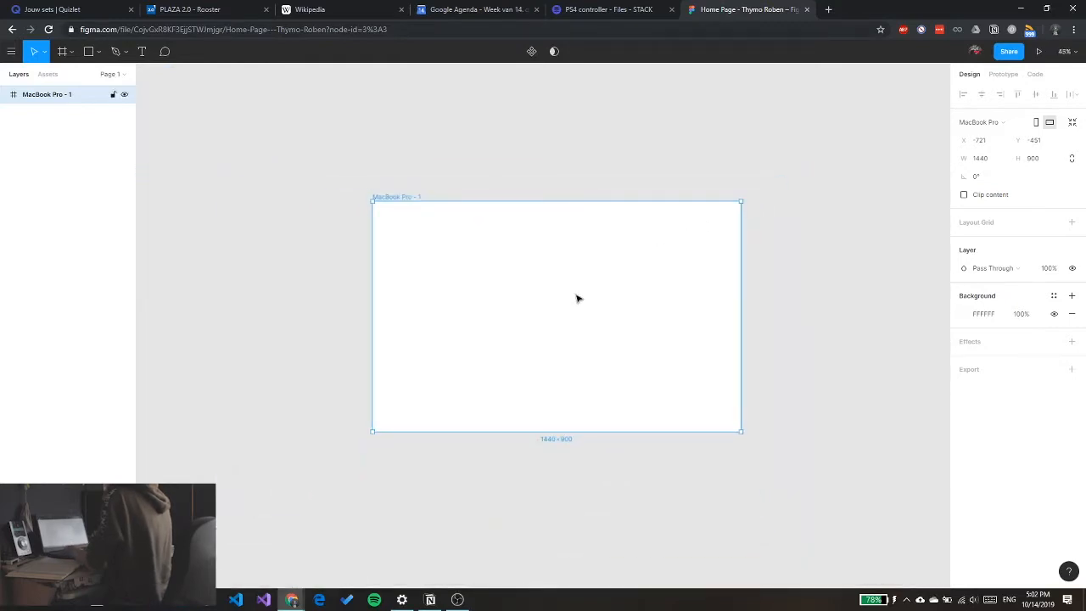
scroll(564, 305, "up", 1)
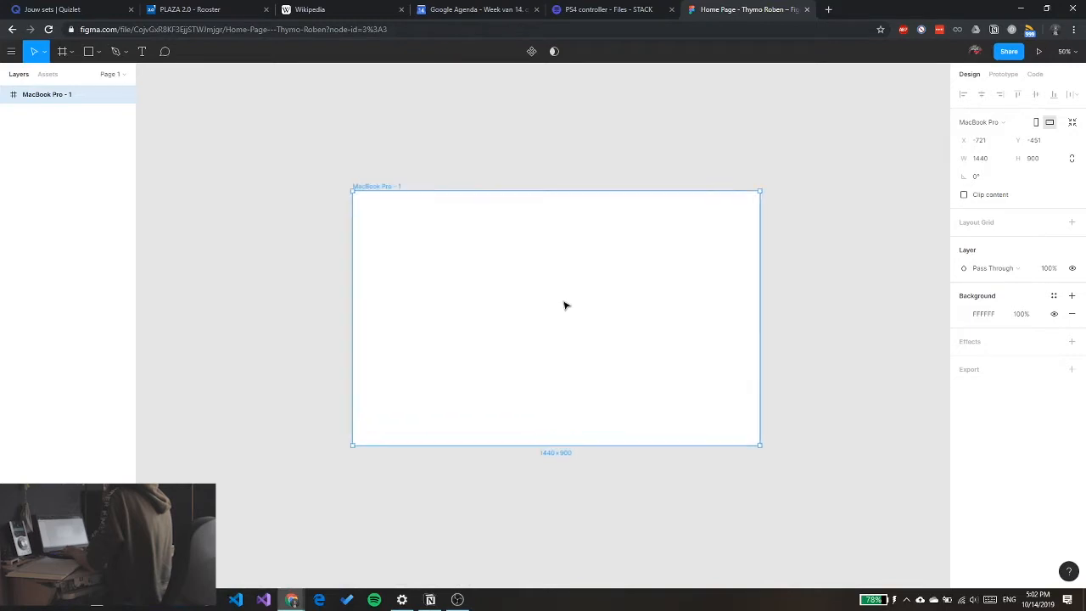
scroll(564, 305, "up", 3)
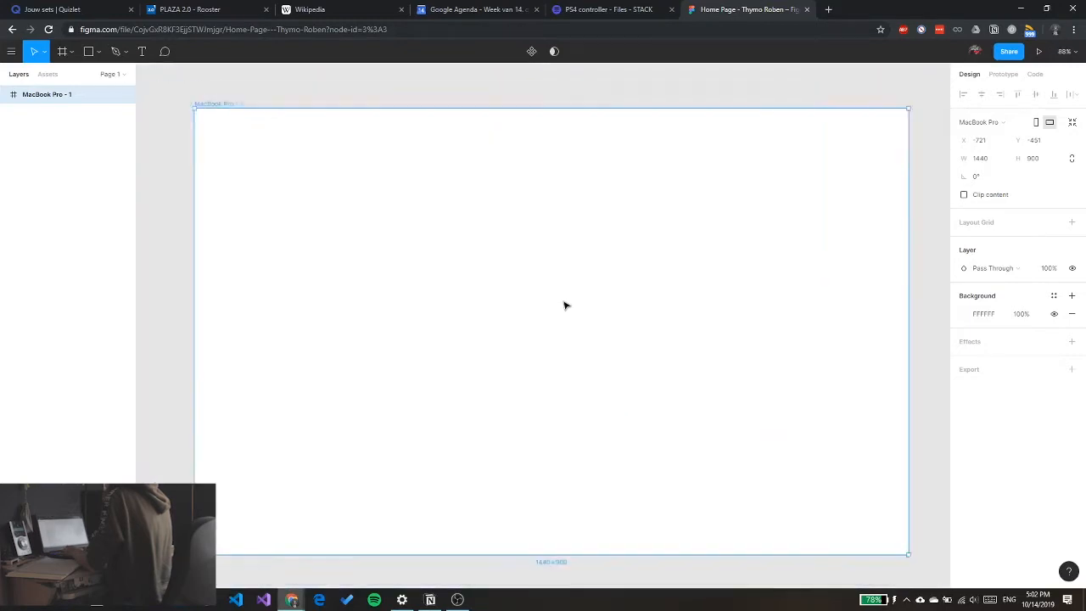
scroll(564, 306, "down", 2)
scroll(564, 305, "up", 1)
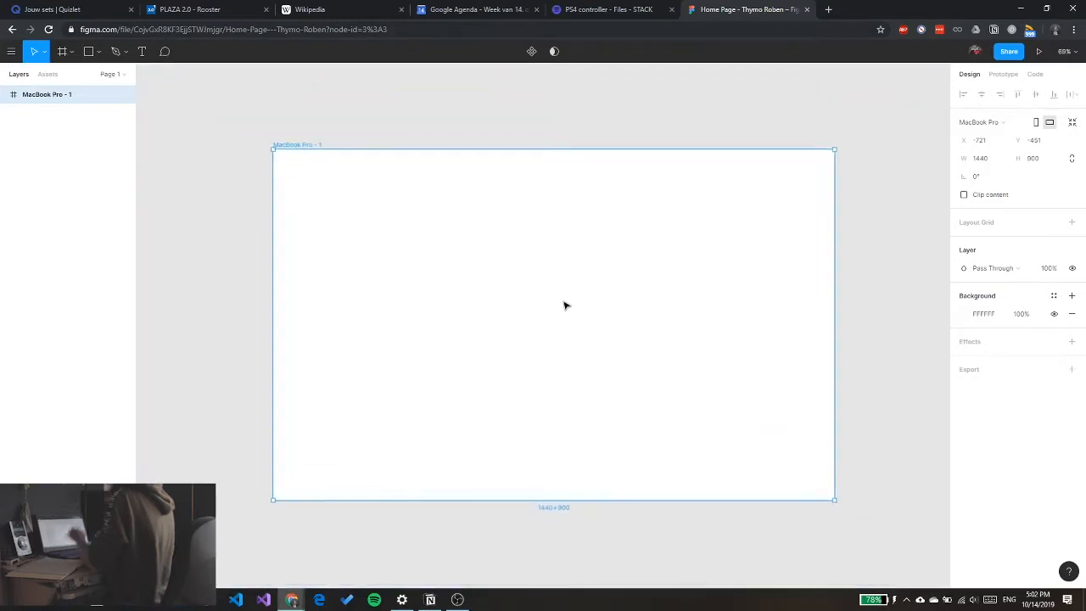
Draw a rectangle about 1440 × 265 across the full width of the MacBook Pro frame, starting at its upper left corner
left_click(93, 52)
left_click(98, 53)
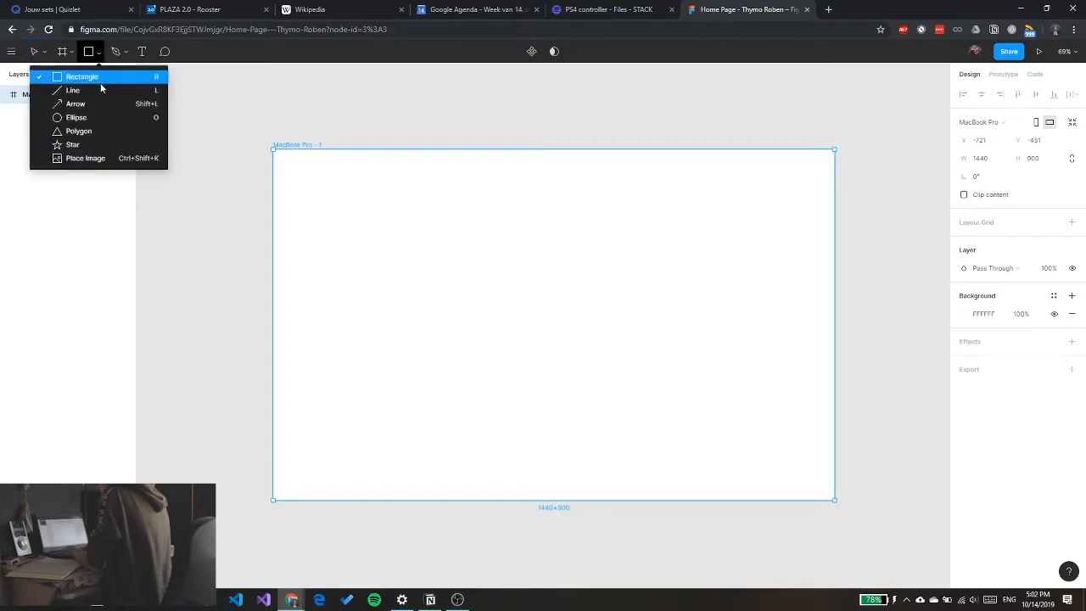
left_click(120, 76)
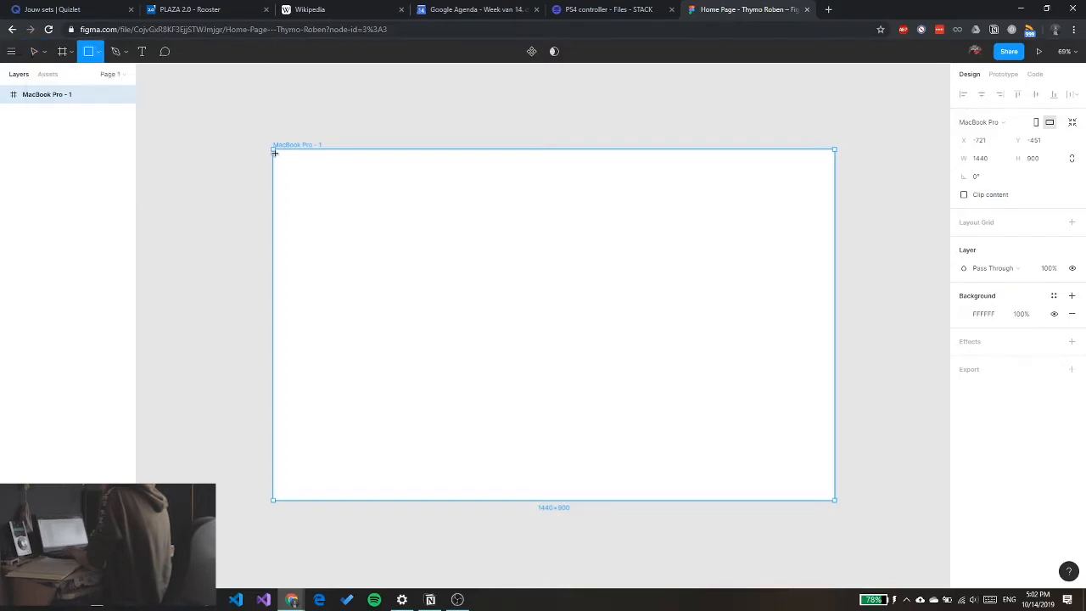
left_click_drag(272, 149, 835, 253)
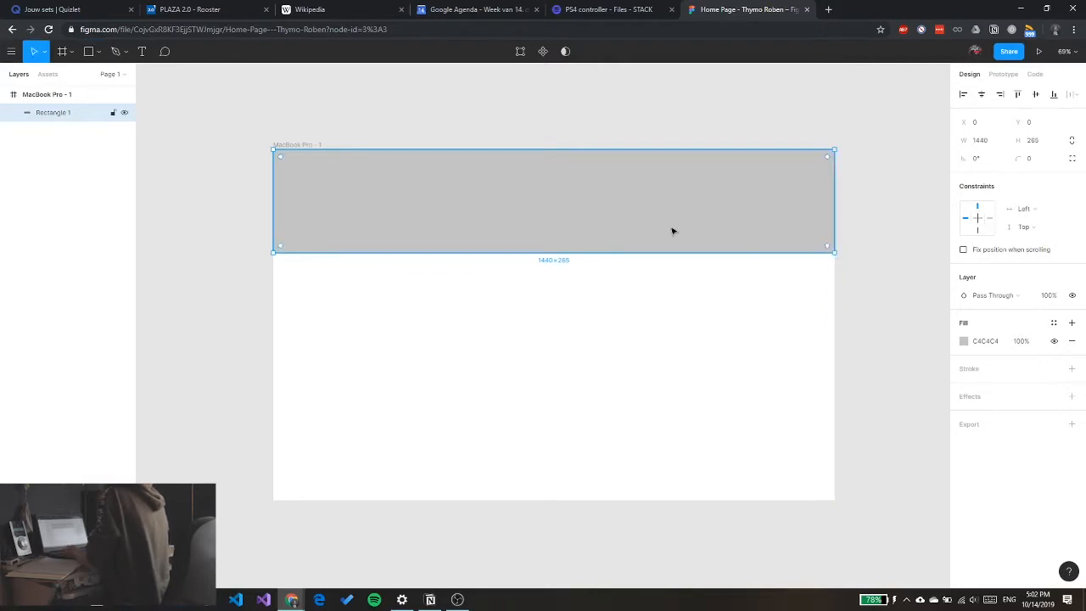
Rename the full-width rectangle's layer as Header
double_click(49, 114)
type("H")
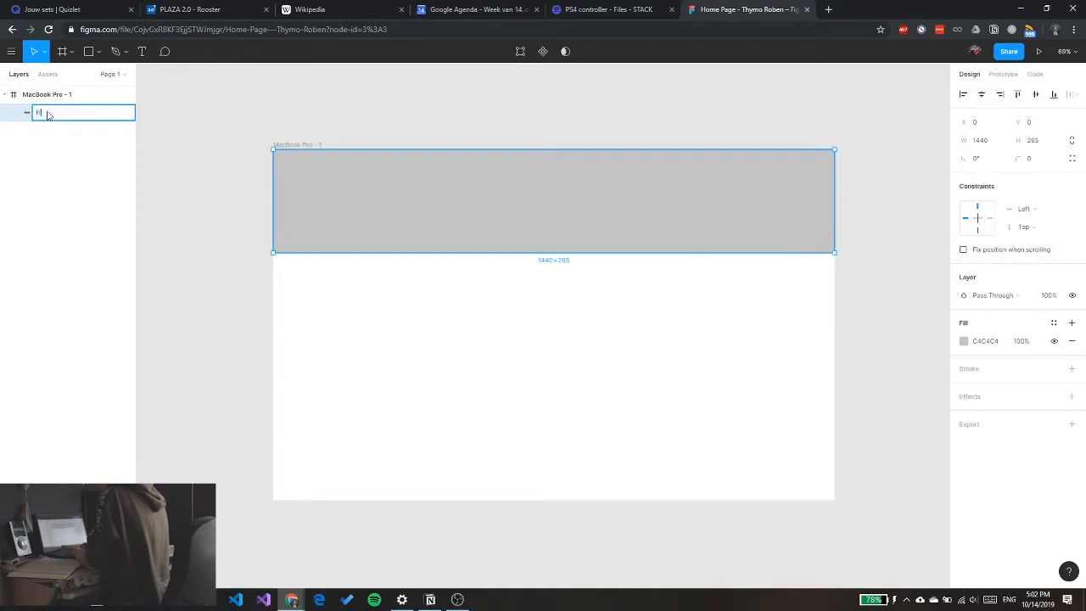
type("eader")
key("Return")
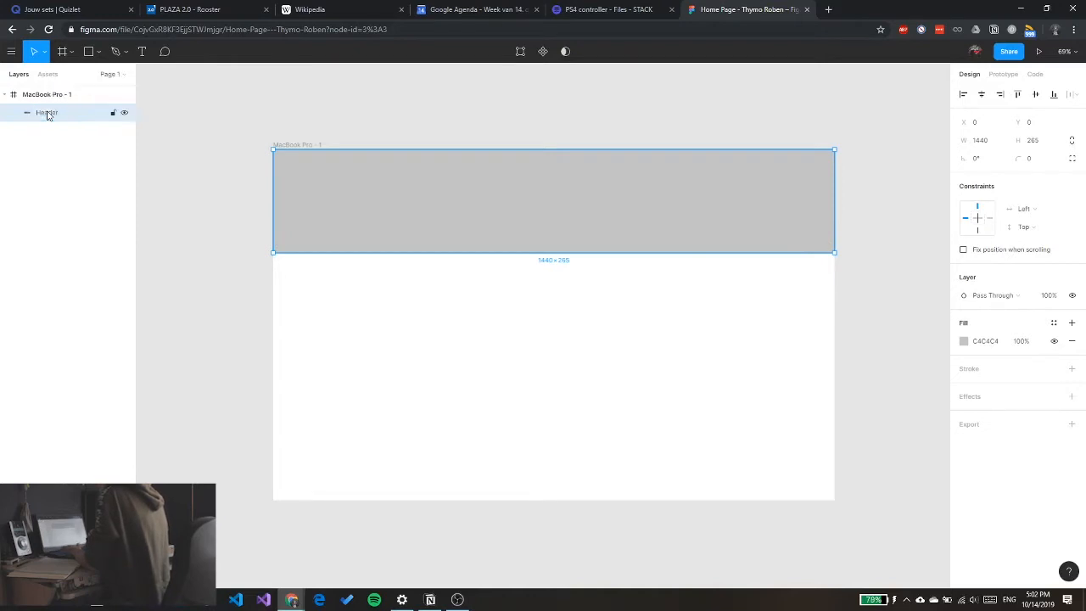
Draw a second rectangle about 720 × 87 over the header's upper right half and move it to the frame's upper left corner
left_click(98, 54)
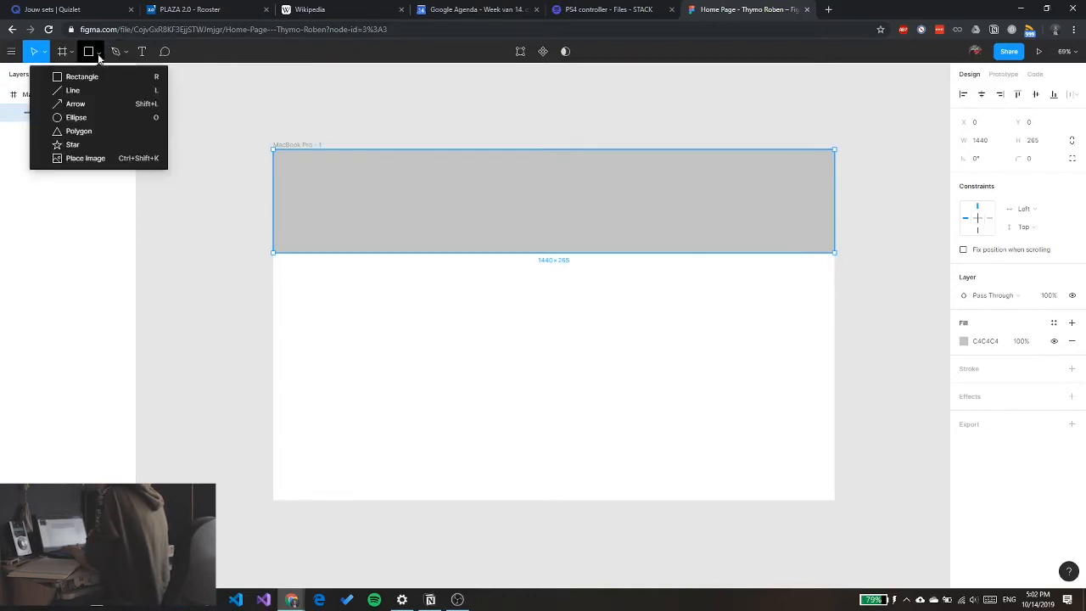
left_click(106, 76)
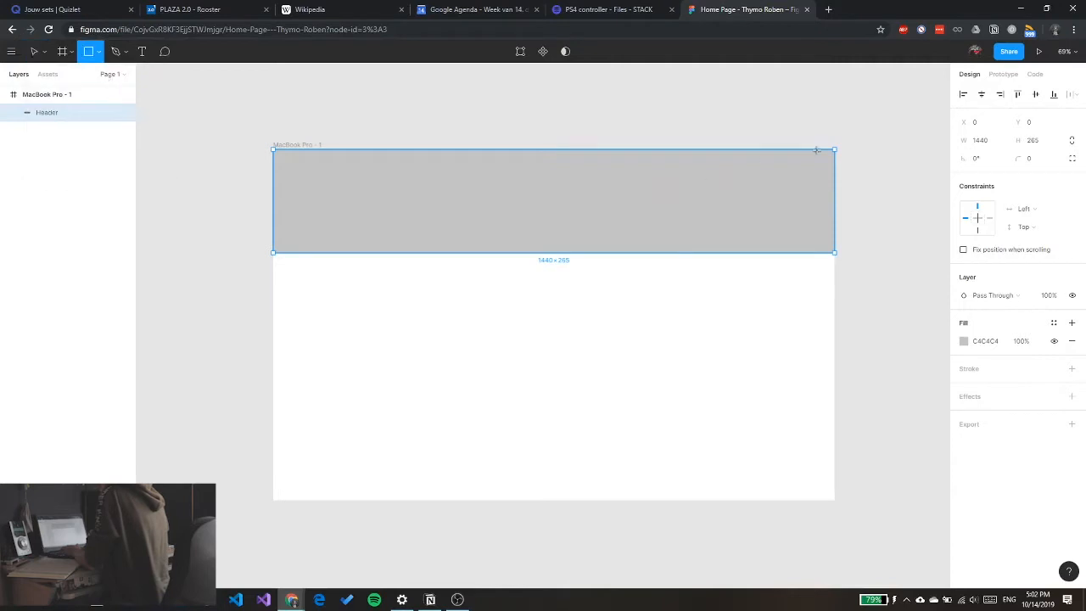
mouse_move(835, 149)
left_mouse_down()
mouse_move(511, 220)
mouse_move(475, 204)
mouse_move(565, 200)
mouse_move(555, 179)
mouse_move(553, 189)
left_mouse_up()
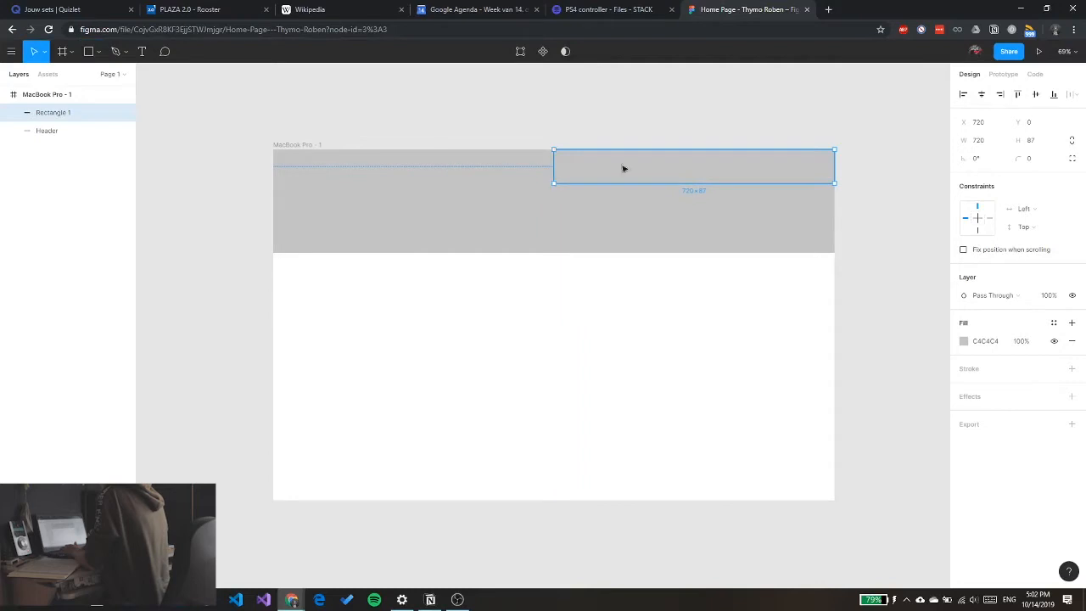
left_click_drag(711, 164, 433, 165)
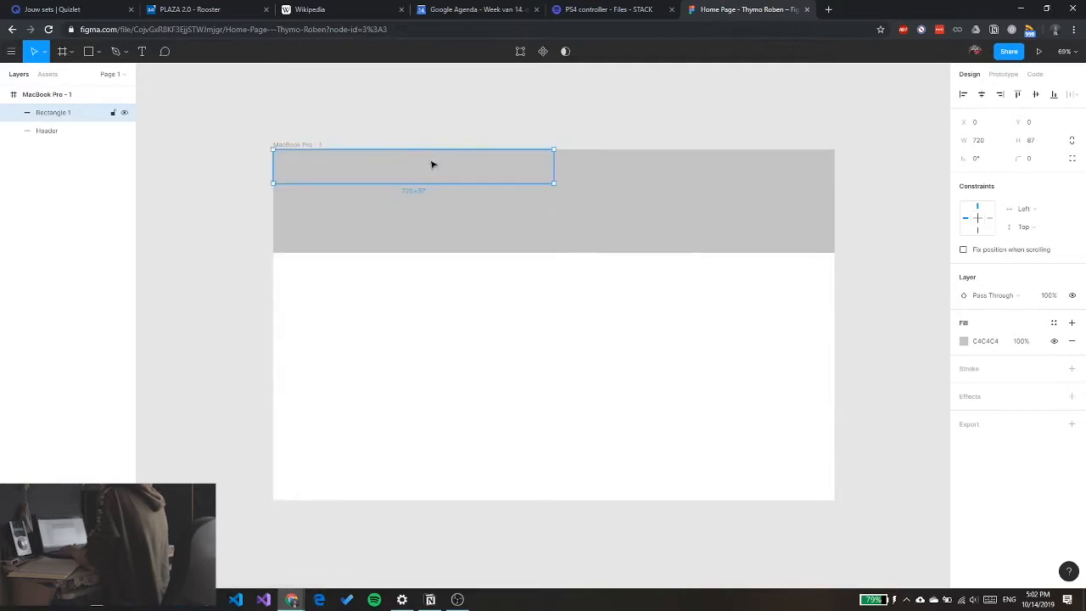
Change the small rectangle's fill to the dark grey 636363
left_click(960, 341)
left_click(963, 342)
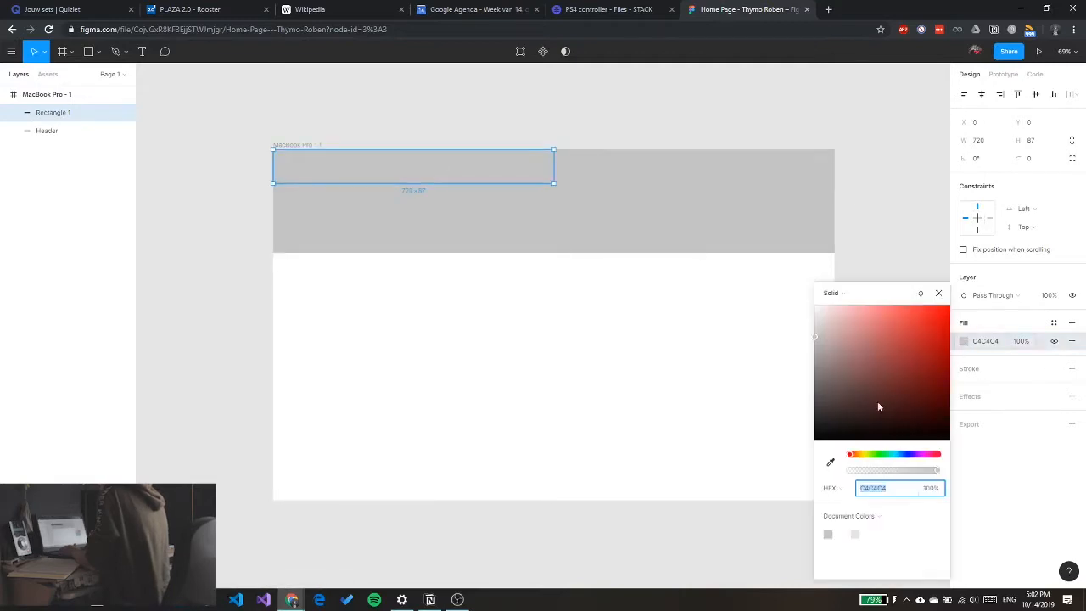
left_click_drag(877, 406, 812, 387)
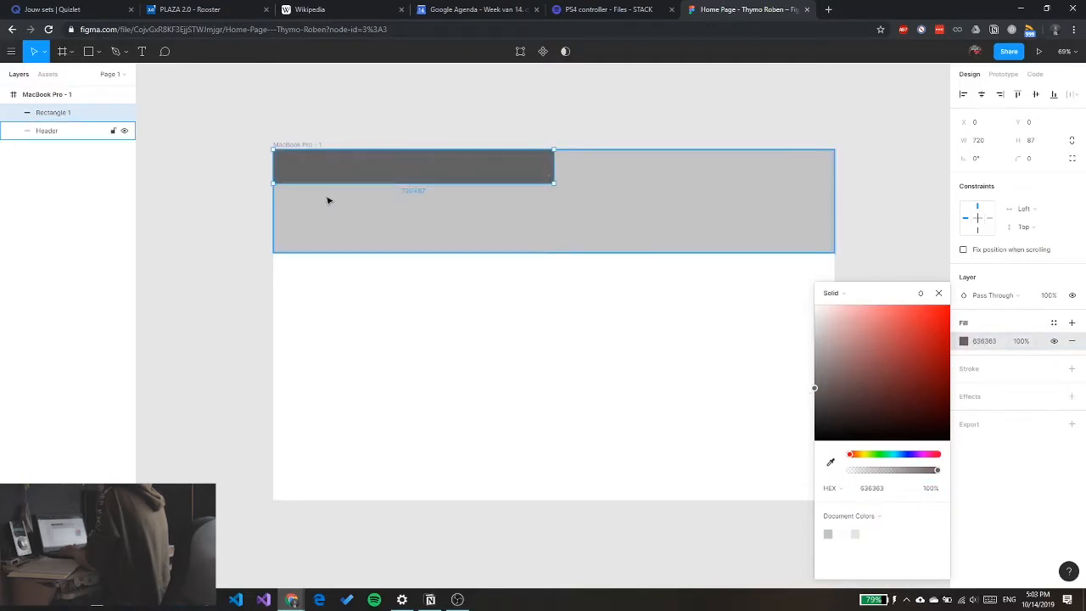
Resize the dark rectangle to about 1329 × 78, starting at X 111 and reaching the frame's right edge
left_click_drag(554, 183, 497, 172)
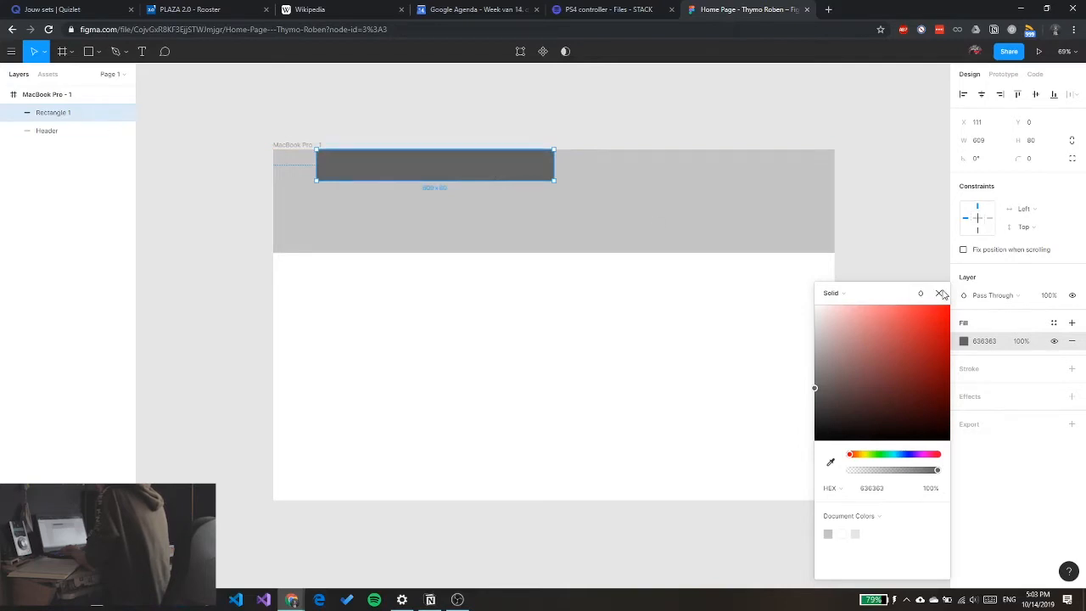
left_click(939, 294)
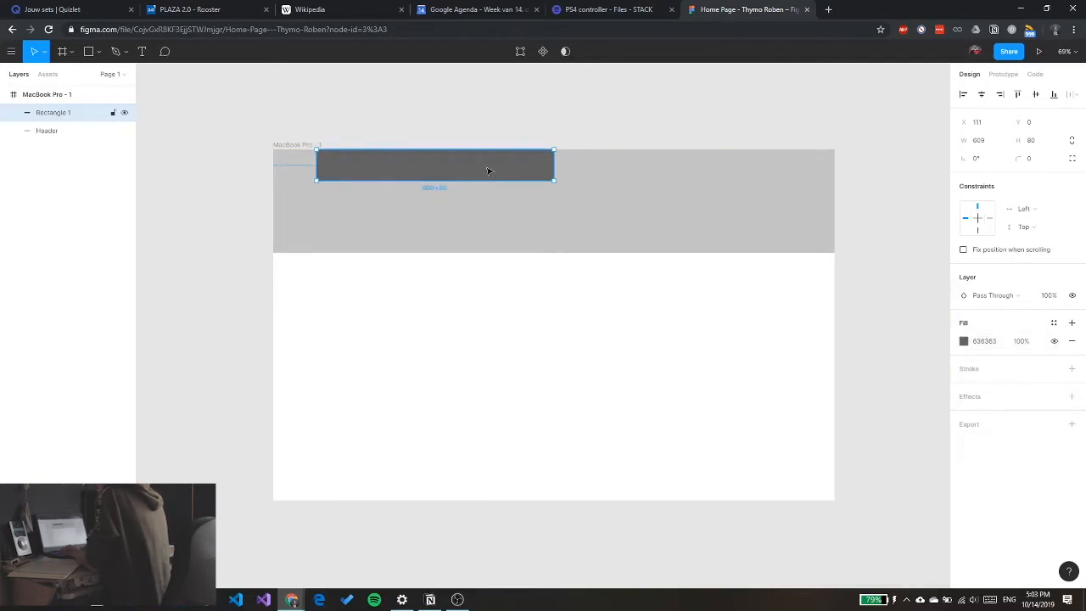
left_click_drag(552, 180, 835, 180)
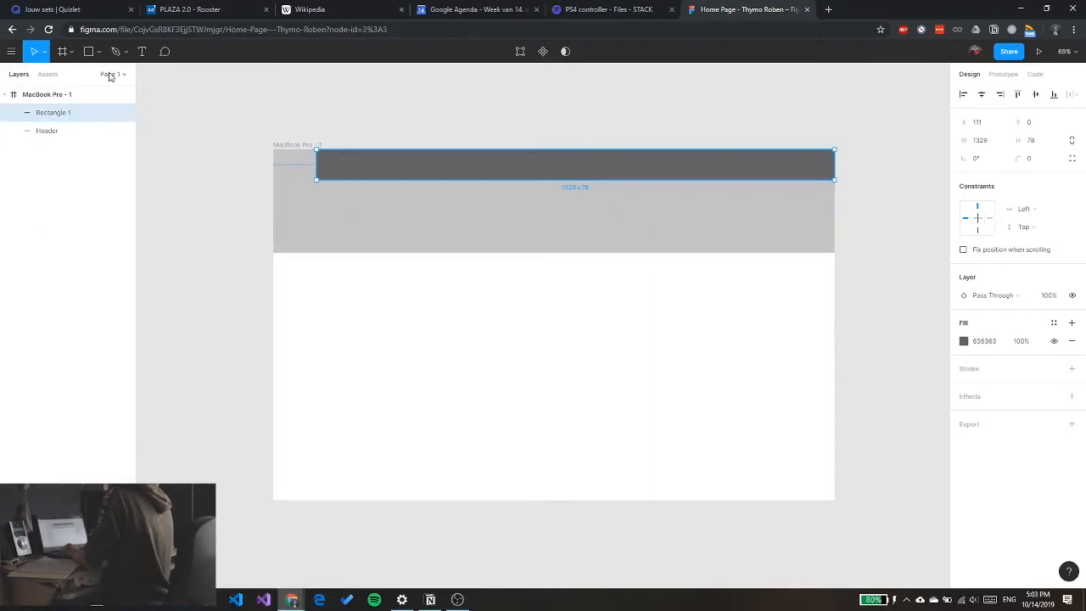
Rename the dark bar's layer as Menu
double_click(51, 116)
type("Menu")
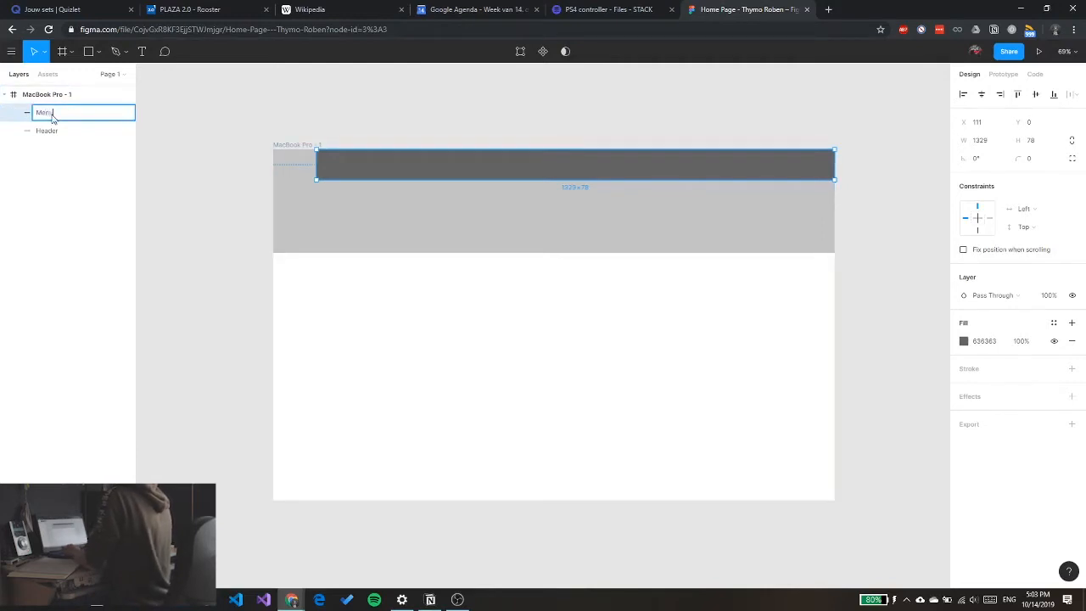
key("Return")
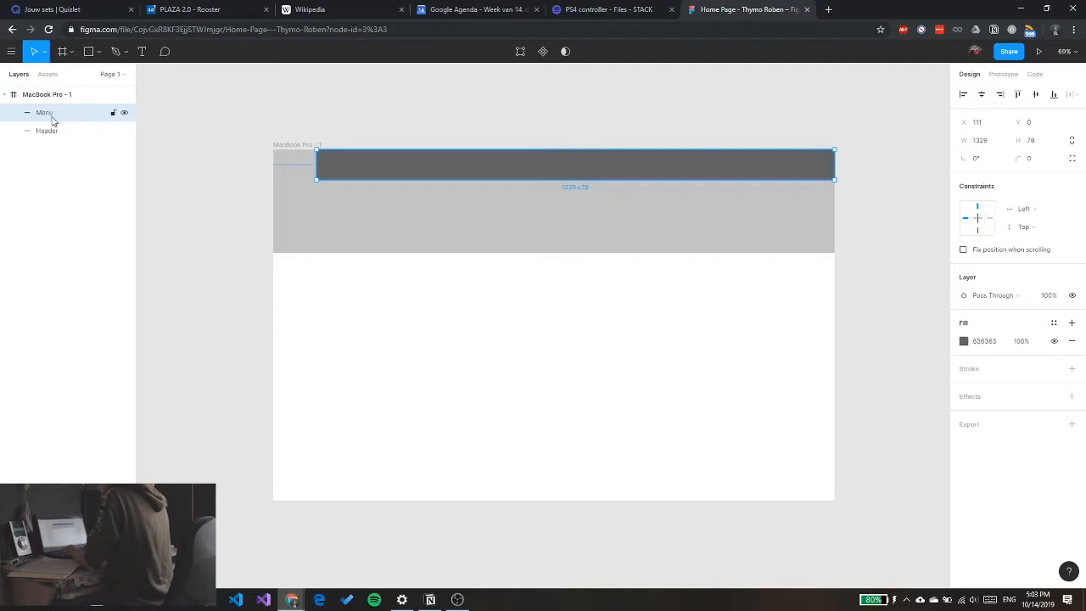
Draw a vertical line about 638 long from the header's lower edge to the frame's bottom, slightly left of centre
left_click(98, 53)
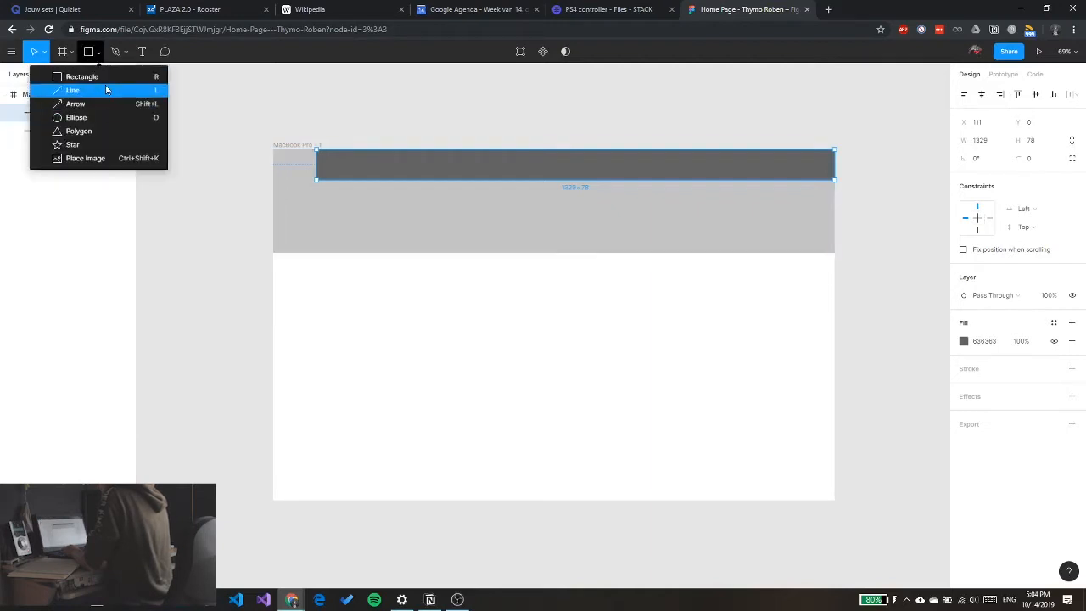
left_click(107, 90)
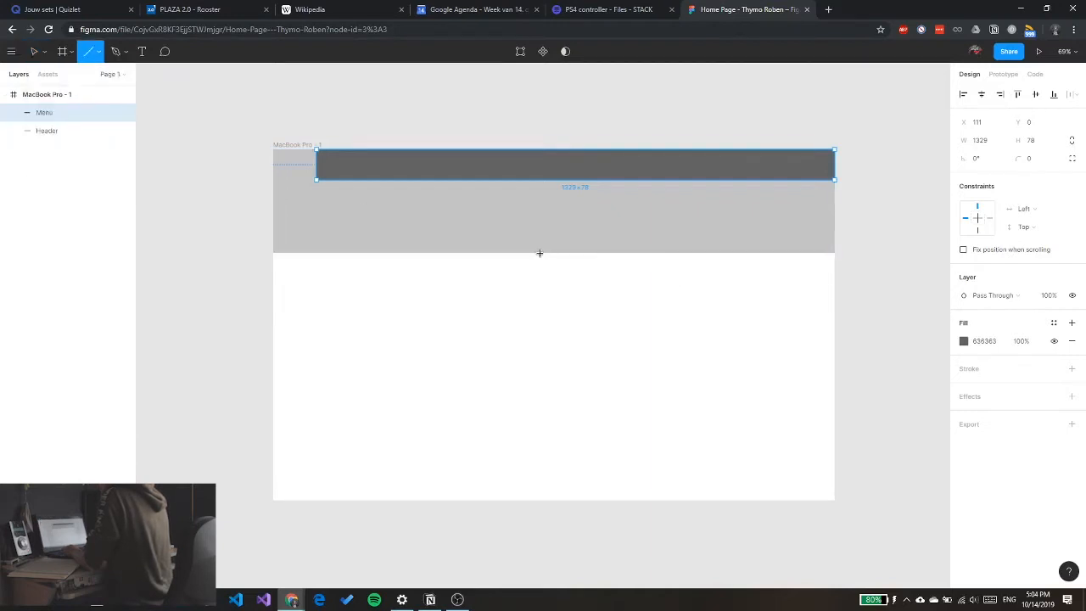
mouse_move(534, 251)
left_mouse_down()
mouse_move(531, 543)
mouse_move(532, 501)
left_mouse_up()
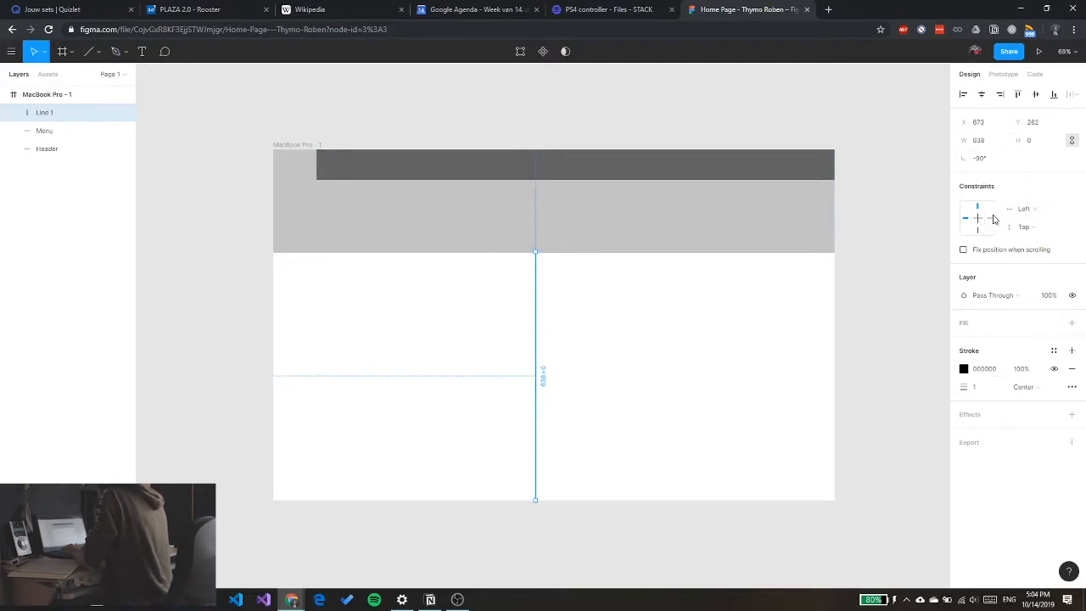
Set the vertical line's stroke width to 10 and move the line to the frame's centre at X 720
left_click(977, 388)
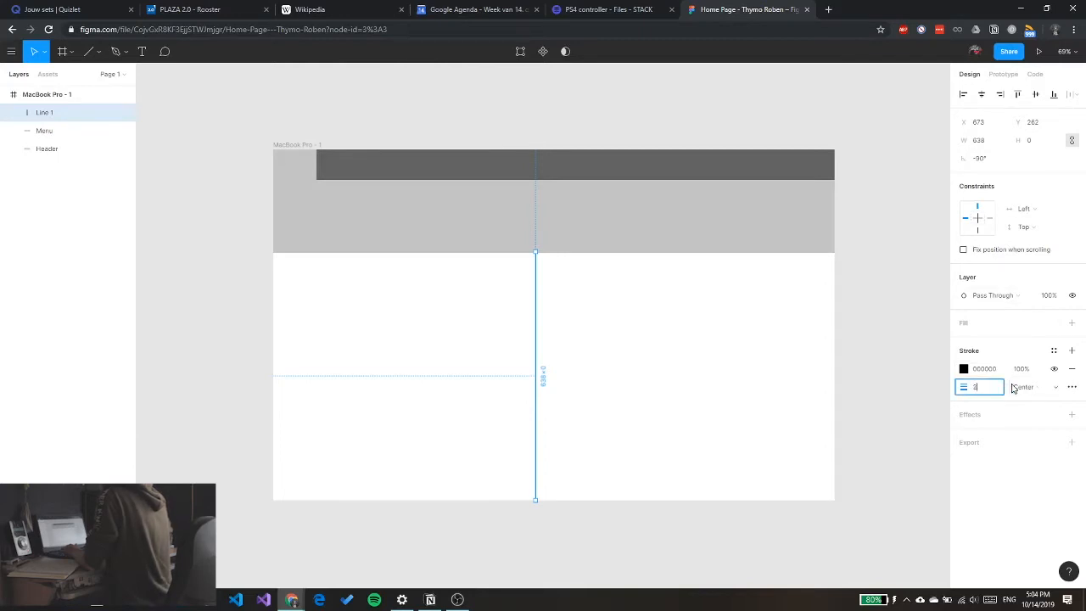
type("10")
key("Return")
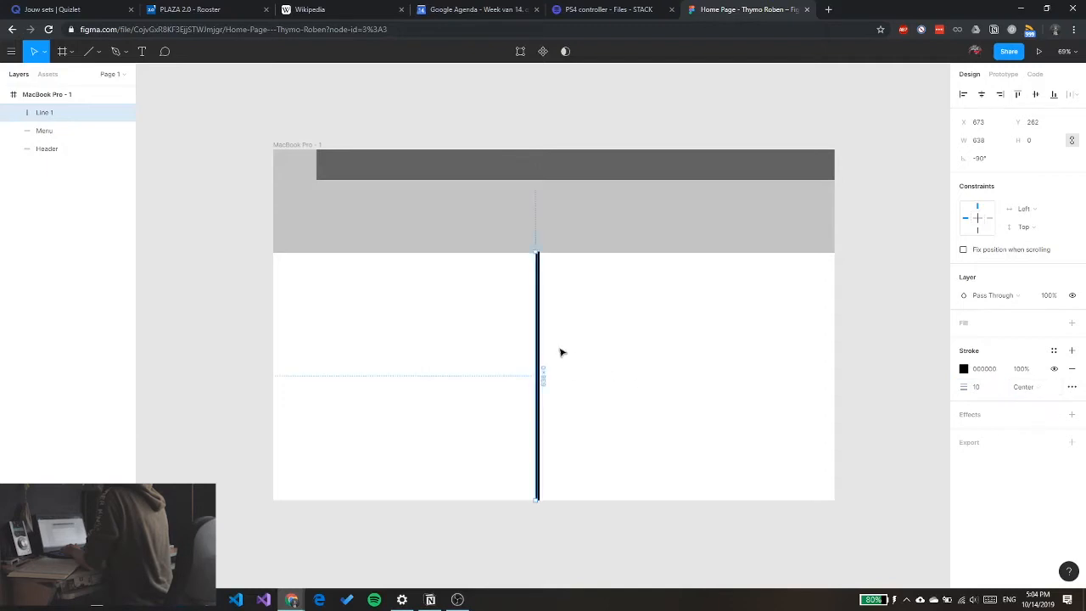
left_click_drag(539, 333, 558, 332)
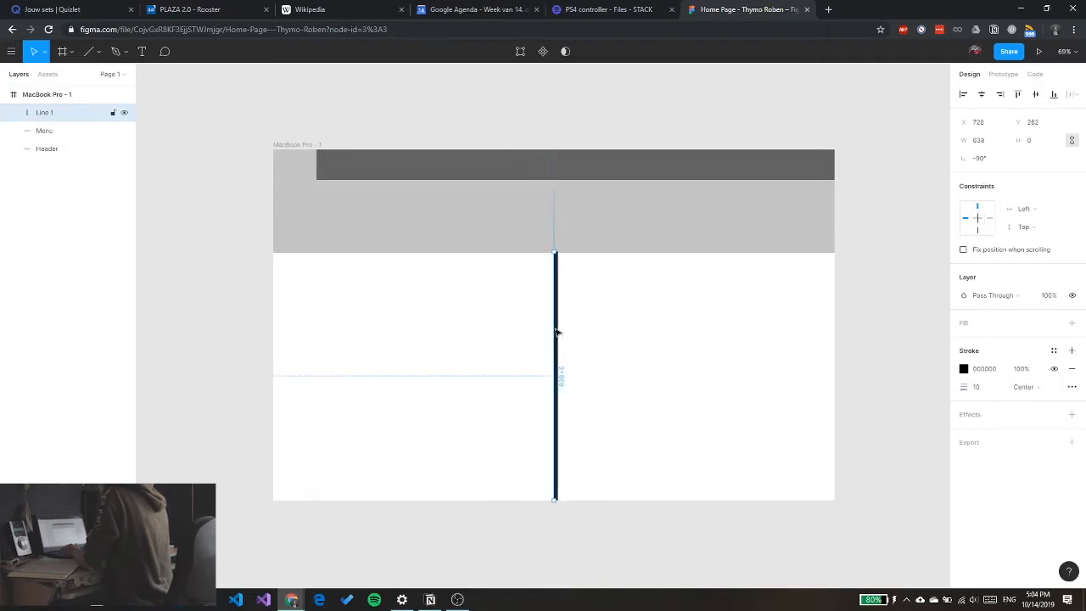
Rename the vertical line's layer as Middle
double_click(42, 112)
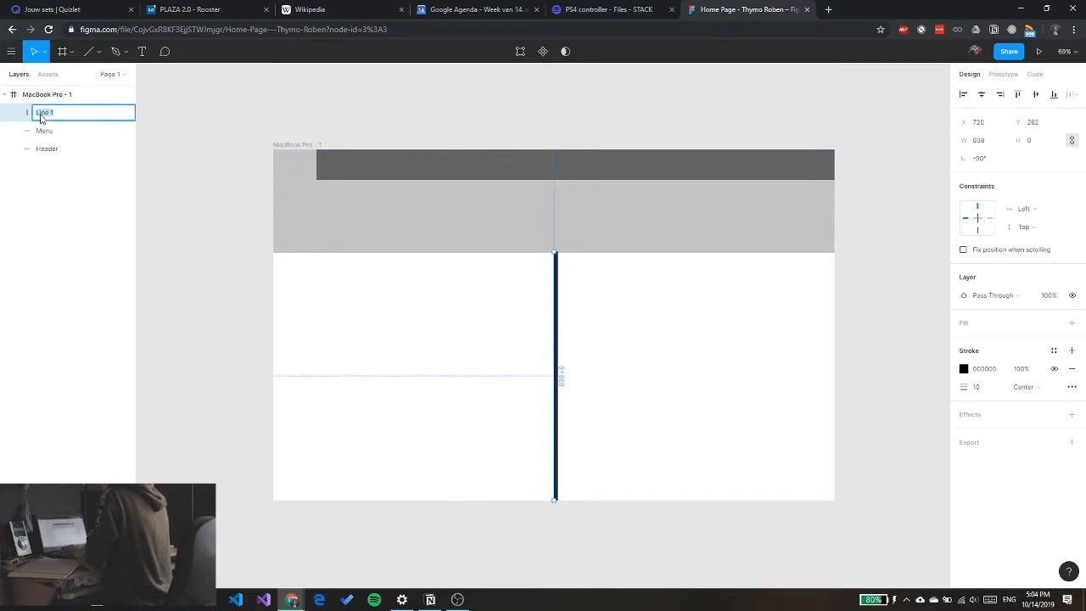
type("Middle")
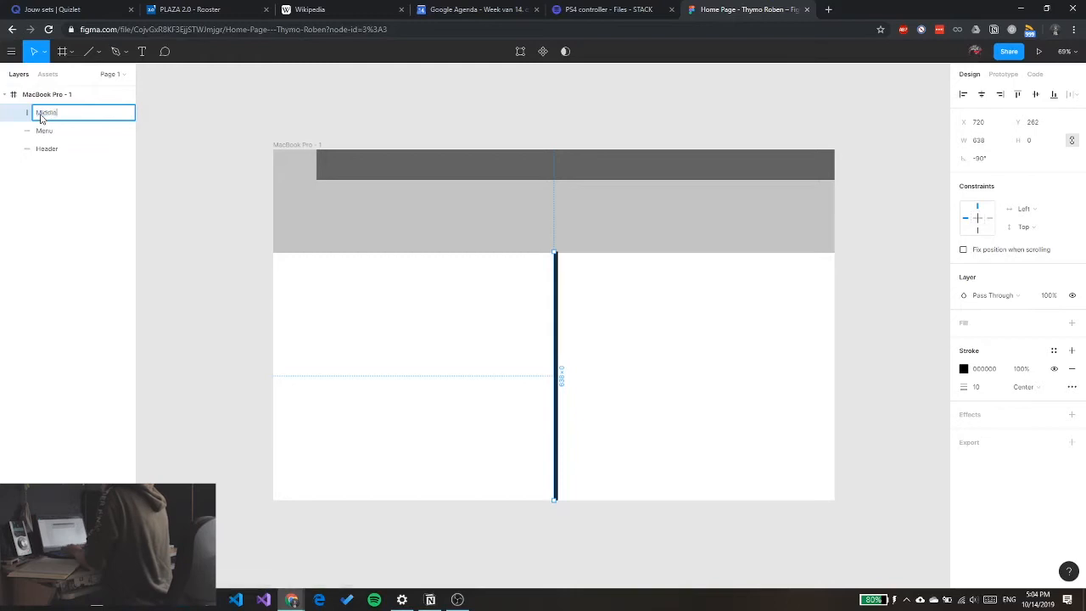
key("Return")
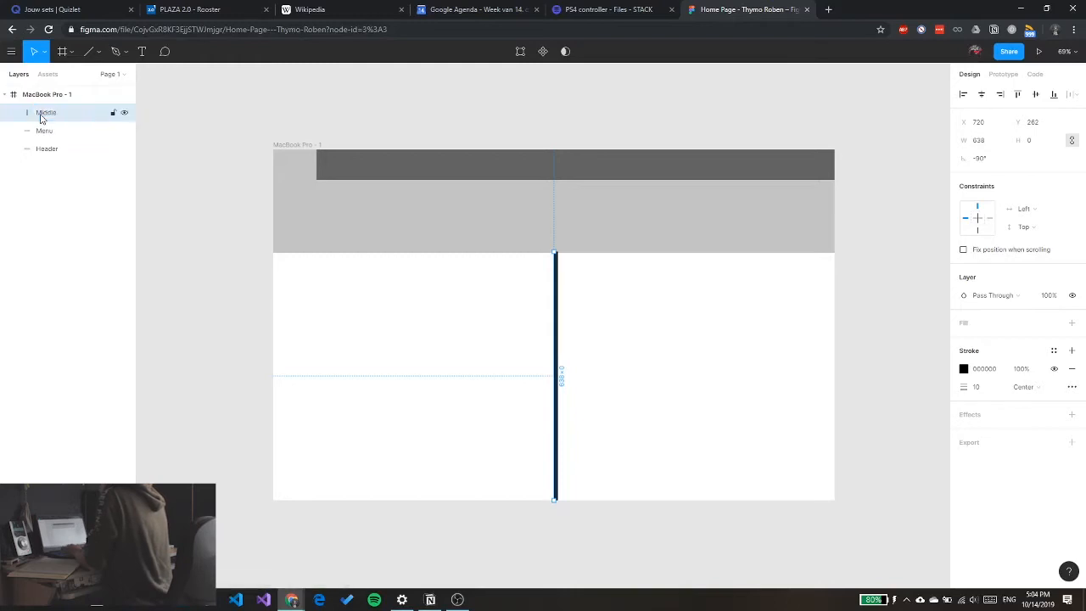
Draw a horizontal line about 1440 long across the frame at the vertical line's midpoint and set its stroke width to 5
left_click(88, 52)
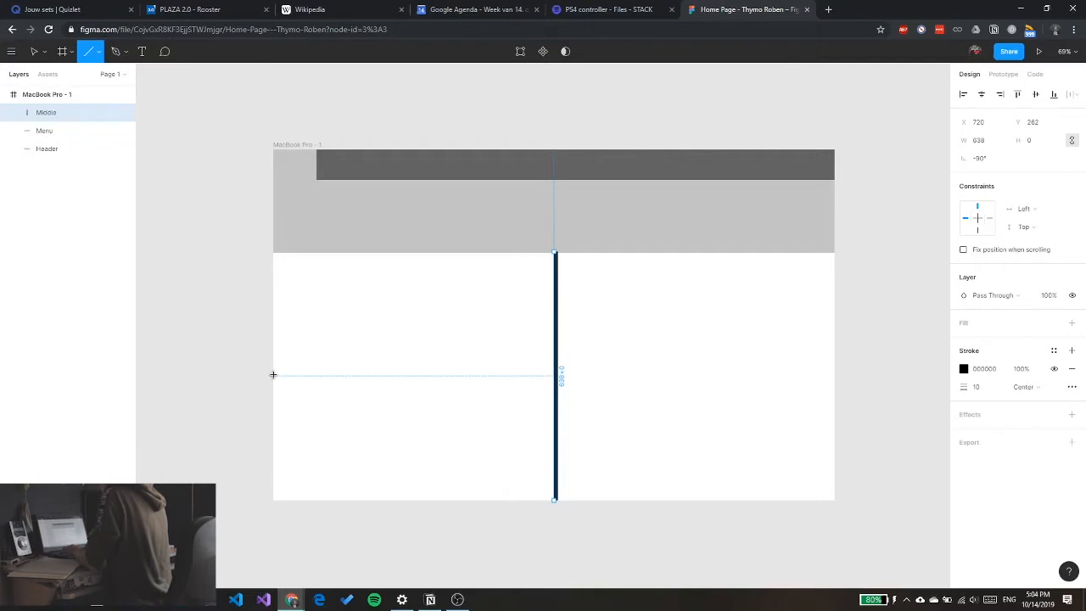
left_click_drag(527, 398, 834, 374)
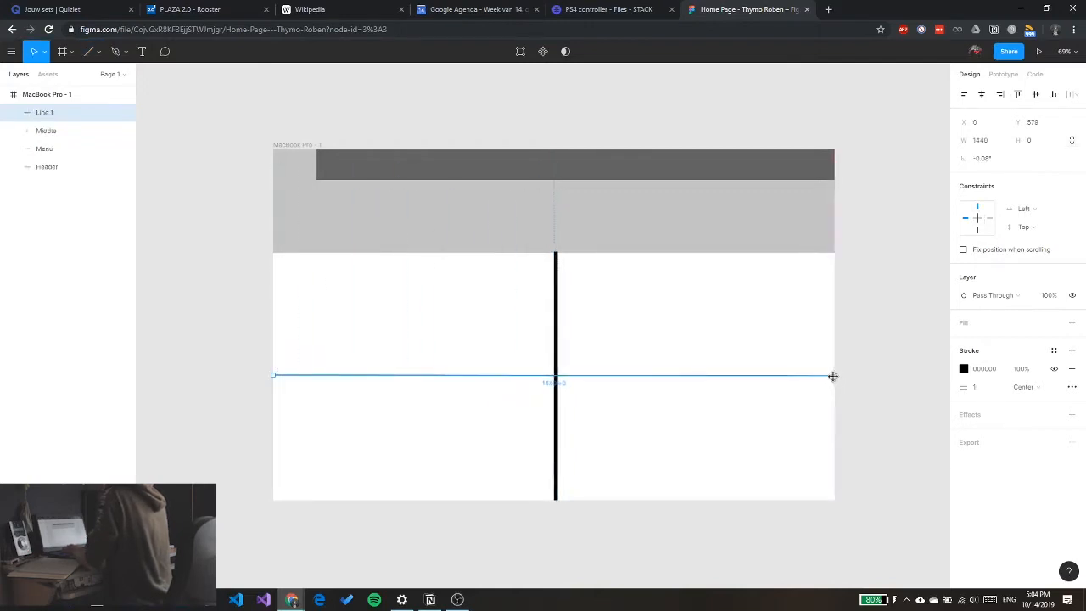
left_click(959, 387)
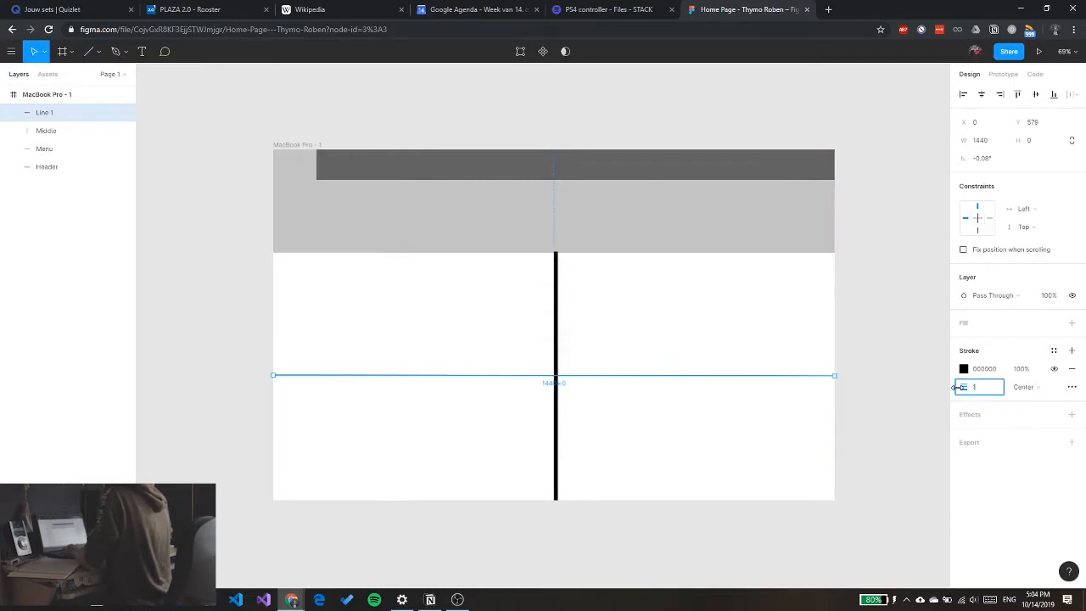
type("5")
key("Return")
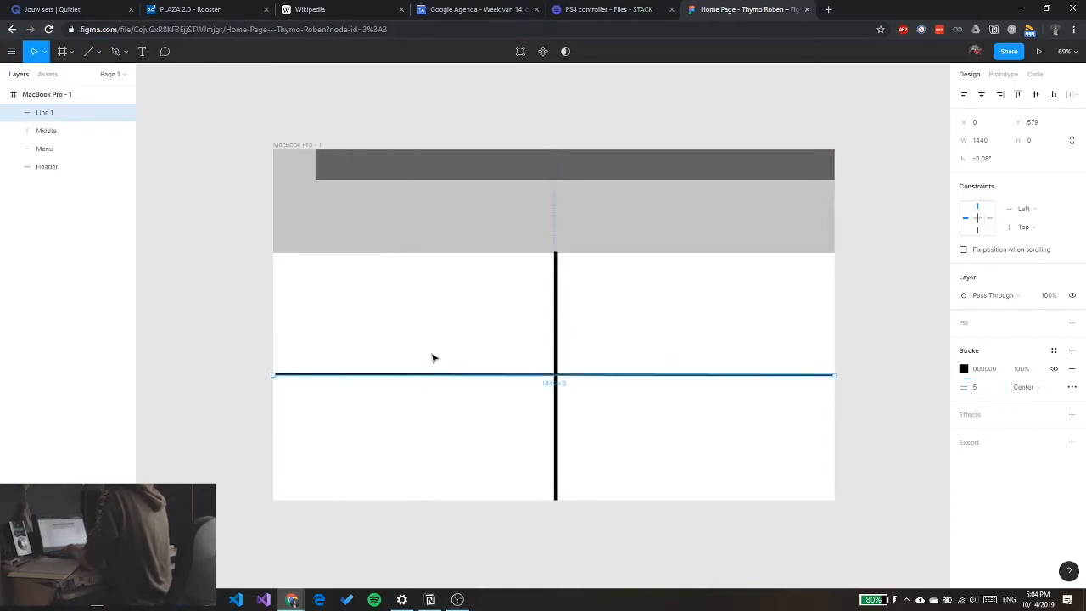
Rename the horizontal line's layer as Horizontal Middle and the vertical line's layer as Vertical Middle
double_click(38, 117)
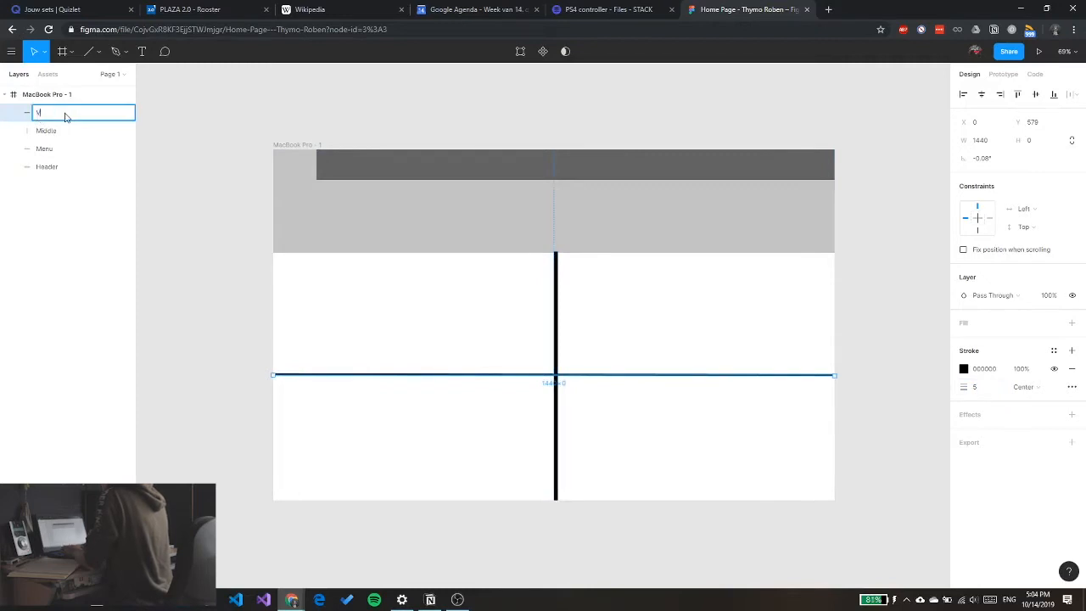
type("Horizontal Middle")
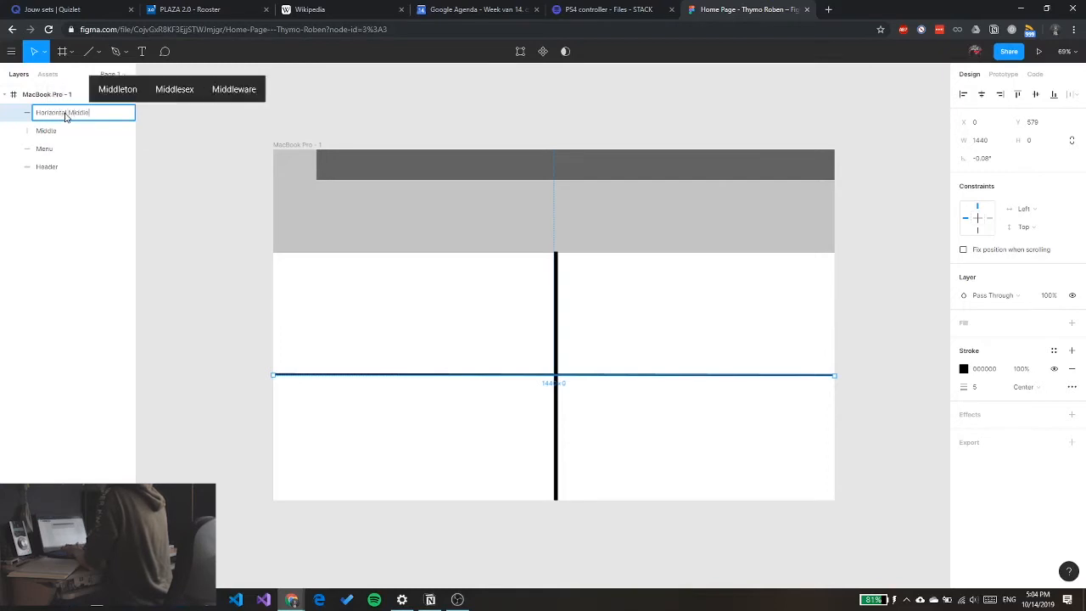
double_click(46, 131)
key("Home")
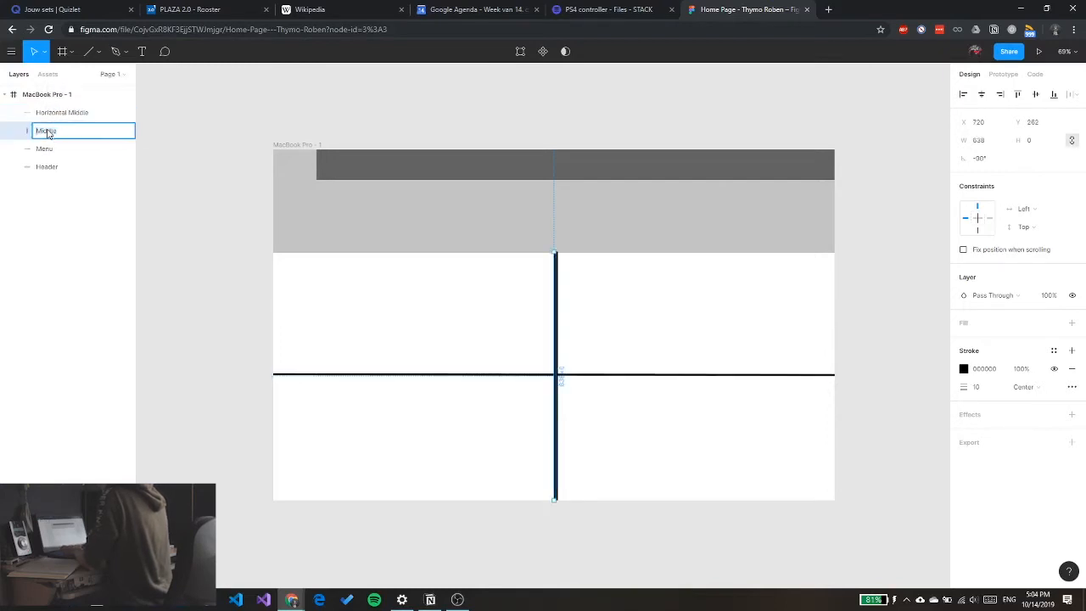
type("Vertical")
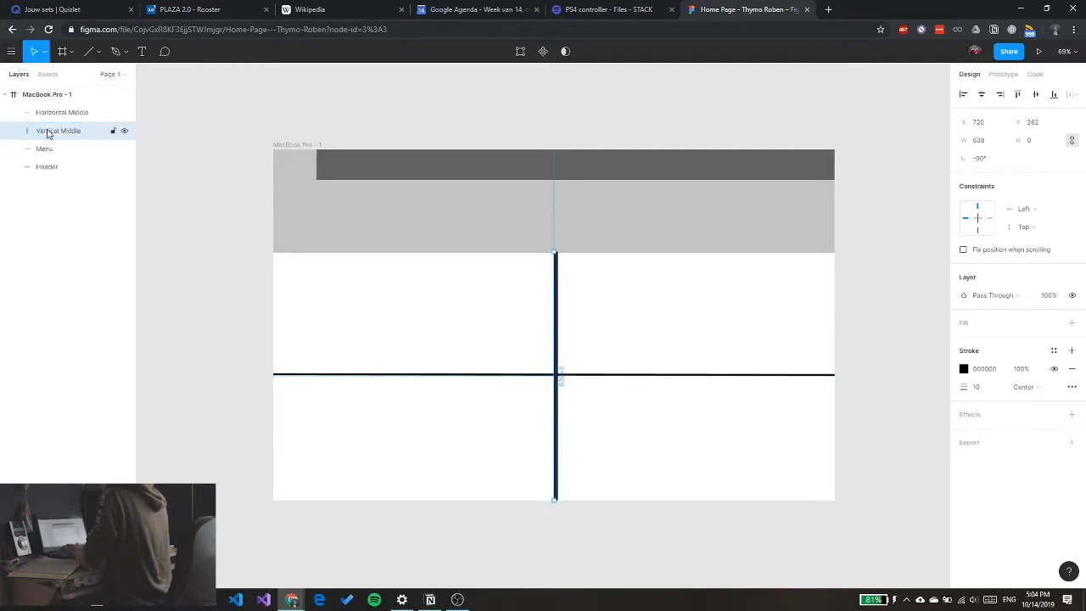
key("Return")
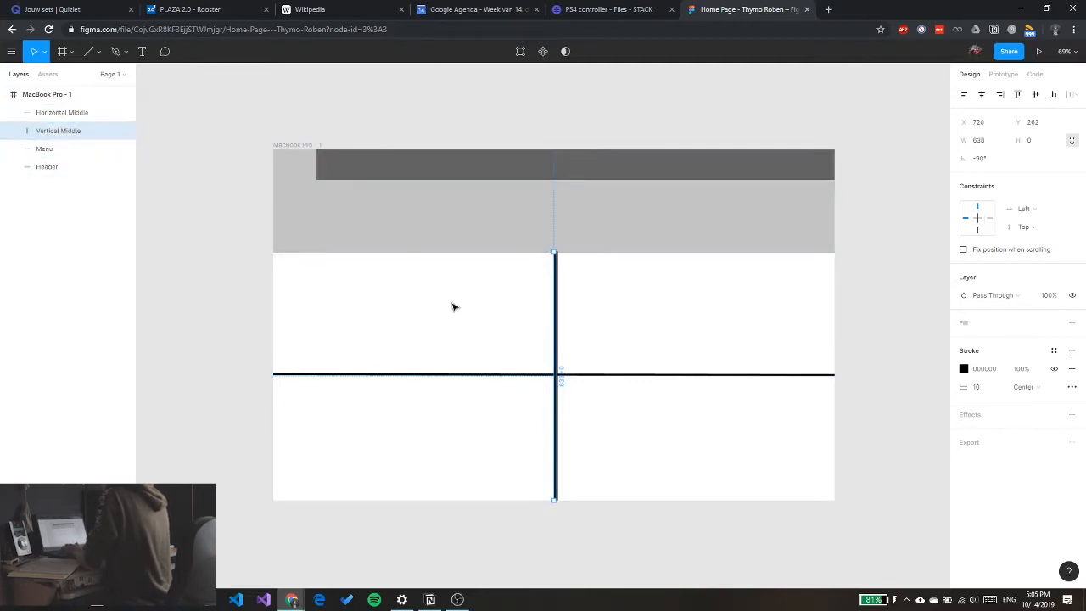
Move the horizontal line slightly down and right, to about X 13, Y 592
left_click(431, 376)
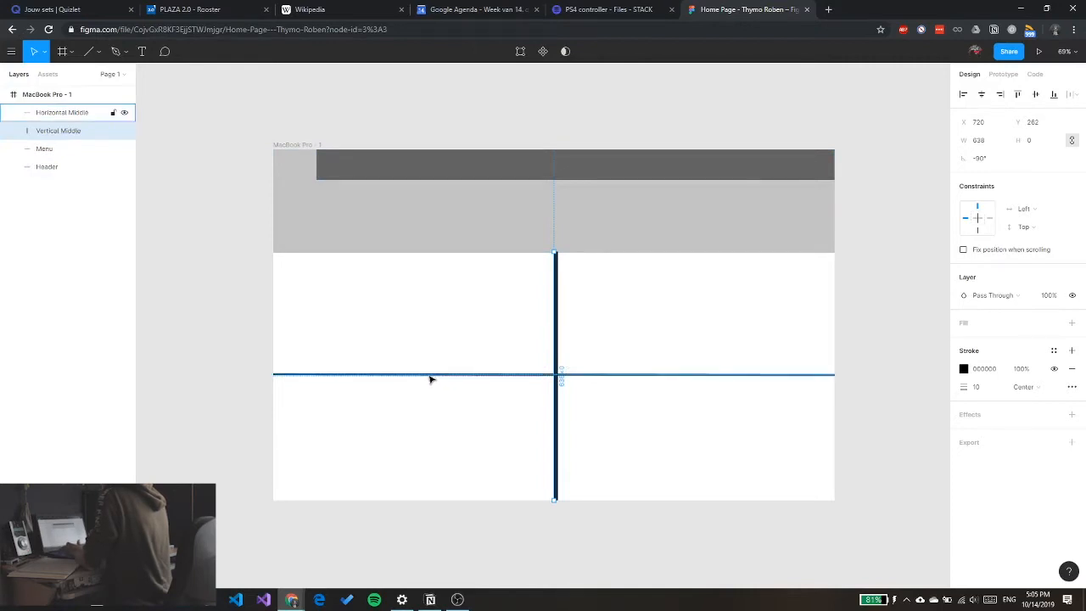
mouse_move(429, 380)
left_mouse_down()
mouse_move(430, 399)
mouse_move(433, 380)
left_mouse_up()
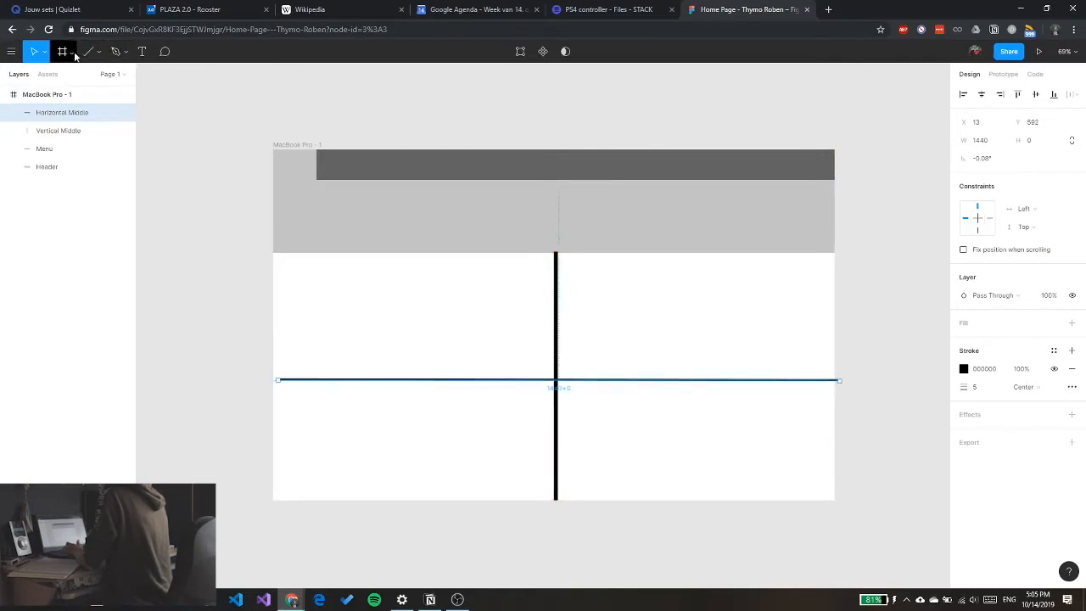
Draw a text box about 521 × 271 in the upper left quadrant below the header
left_click(143, 52)
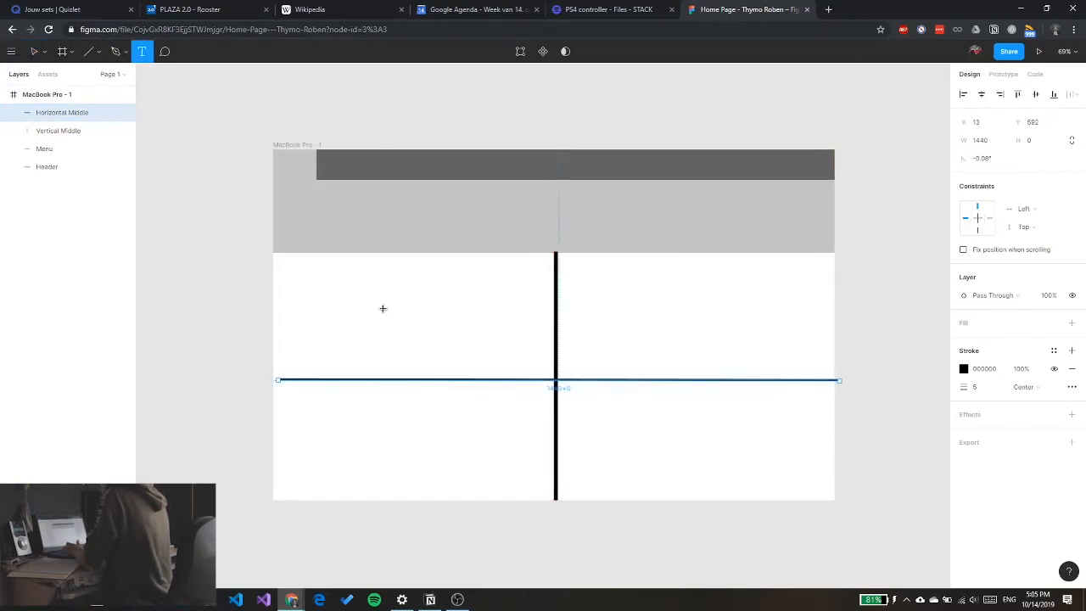
left_click_drag(308, 261, 512, 369)
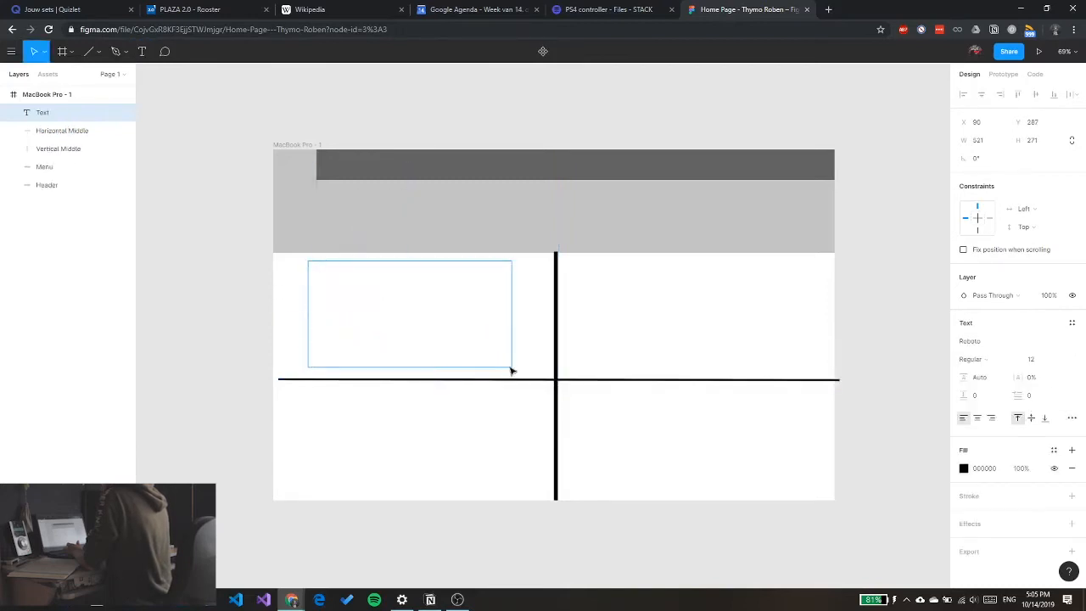
Search the web for lorem ipsum in a new browser tab and open the nl.lipsum.com generator site
key("ctrl+t")
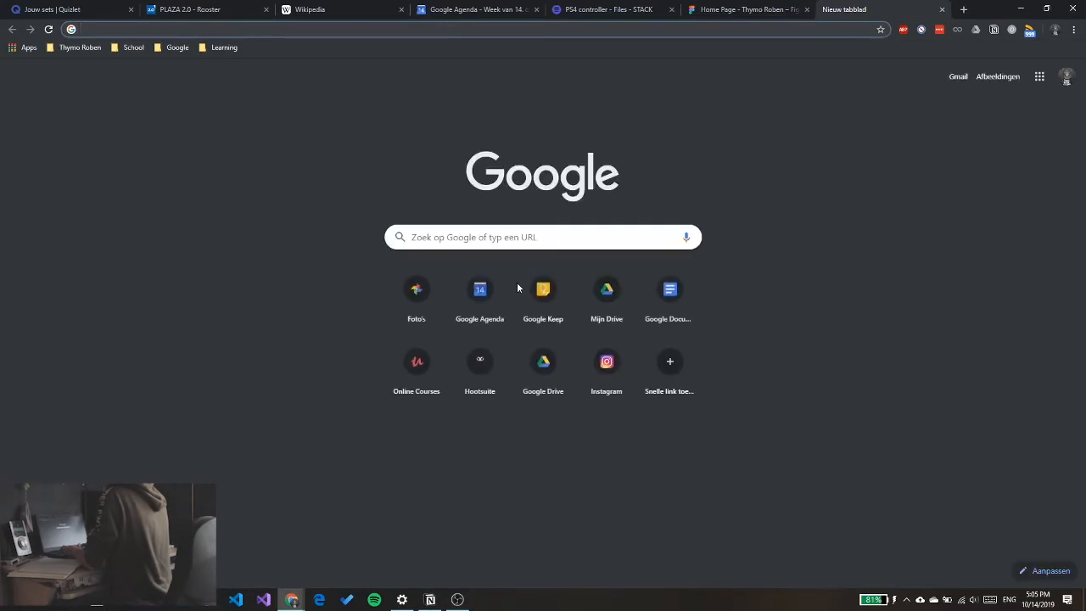
type("lorem ips")
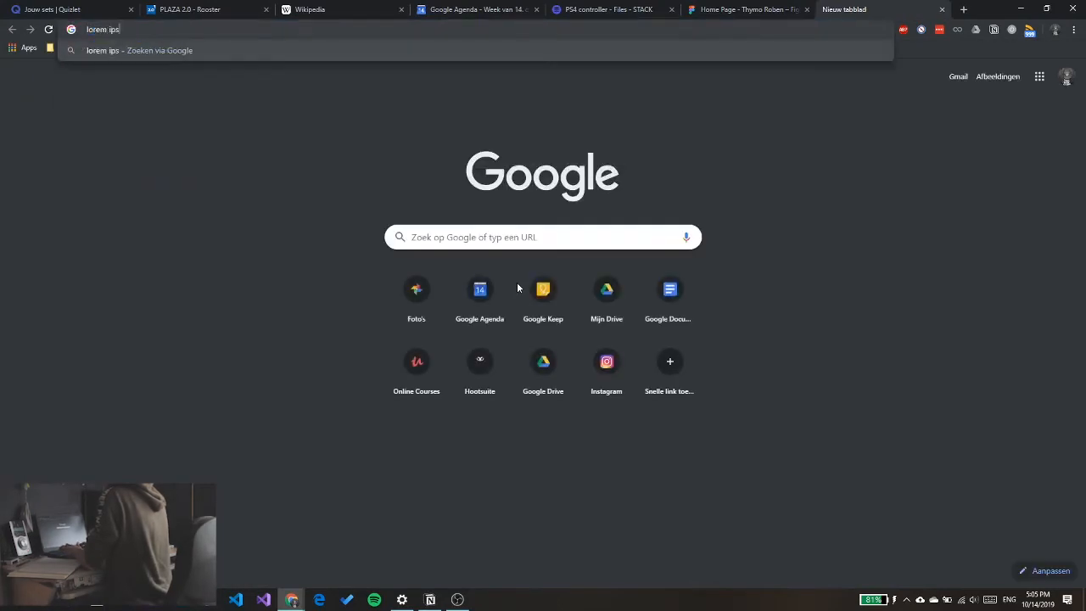
type("um")
key("Return")
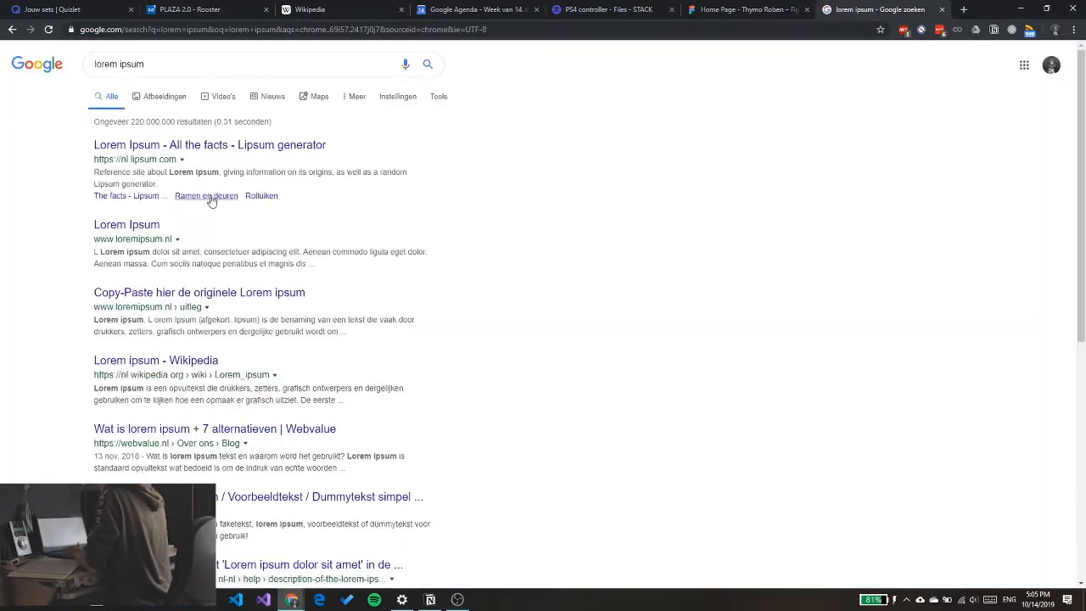
left_click(149, 149)
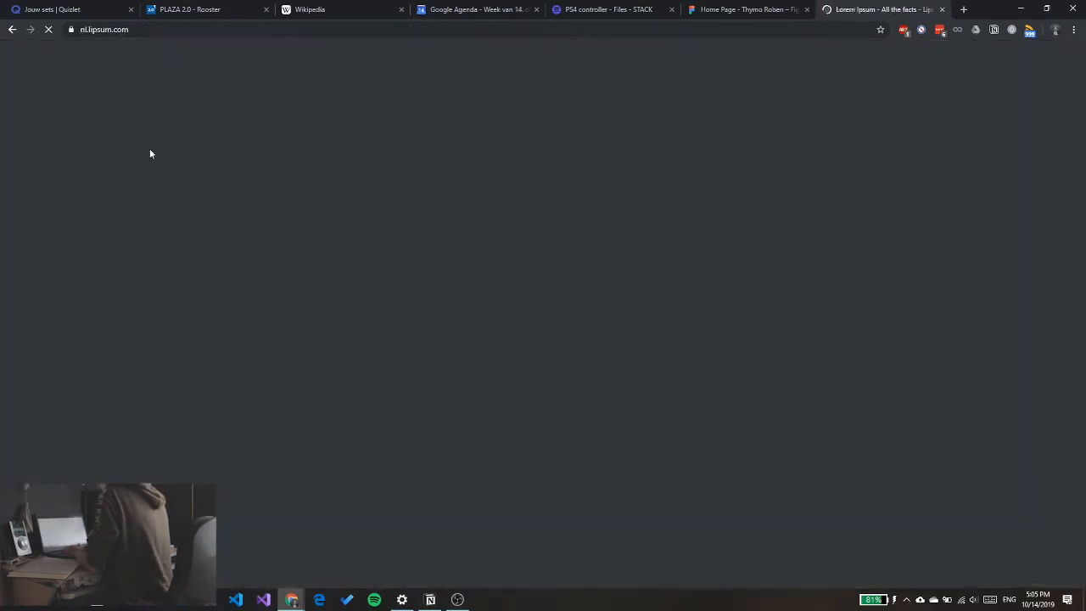
Generate 5 paragraphs of placeholder text that start with "Lorem ipsum dolor sit amet"
mouse_move(276, 225)
left_mouse_down()
mouse_move(443, 330)
mouse_move(425, 280)
mouse_move(263, 227)
left_mouse_up()
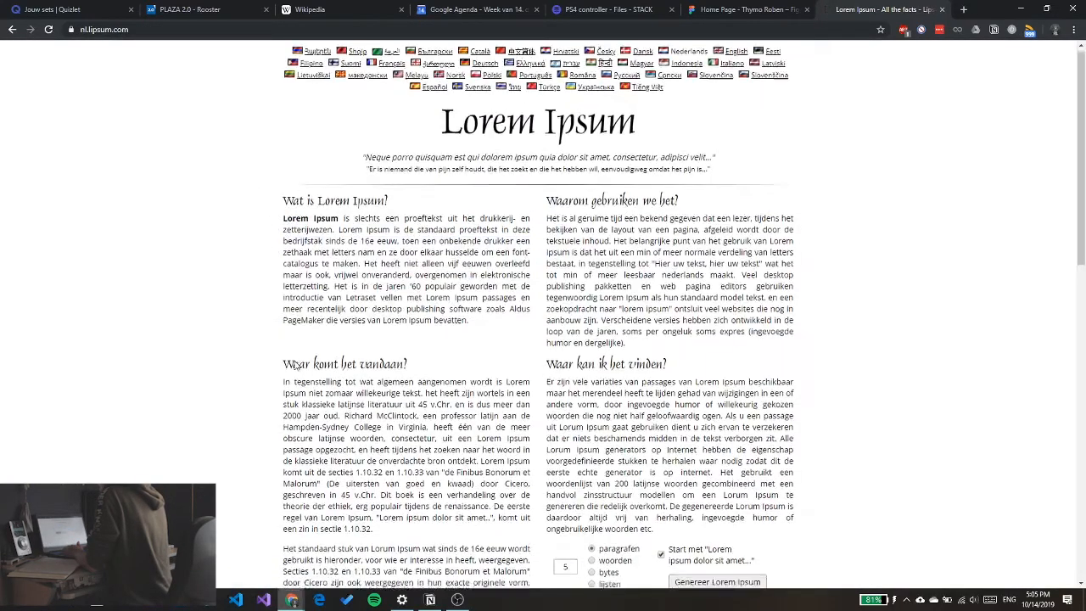
scroll(296, 367, "down", 4)
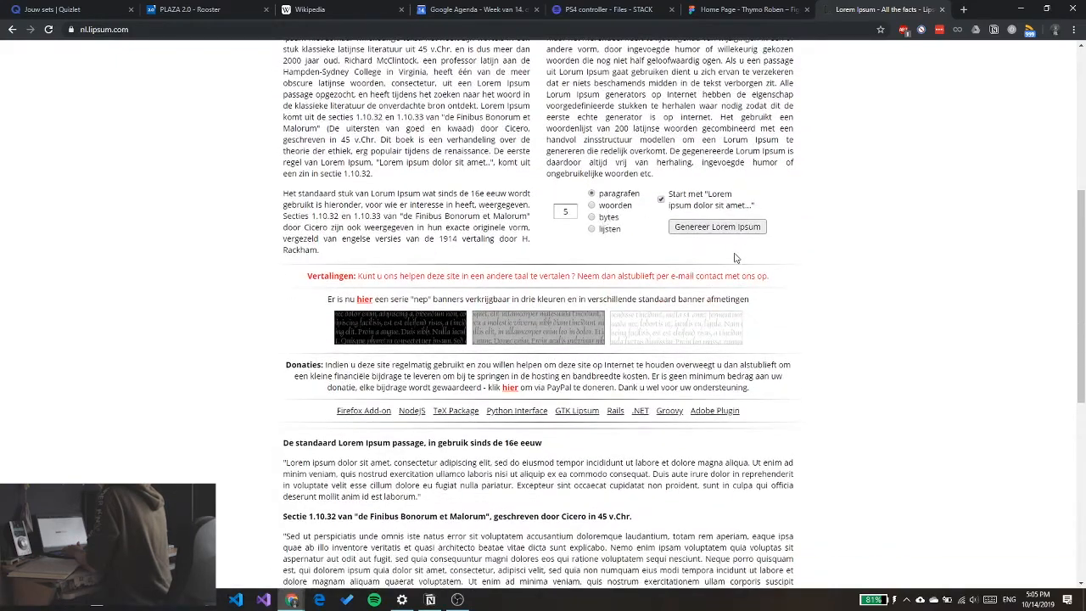
left_click(717, 227)
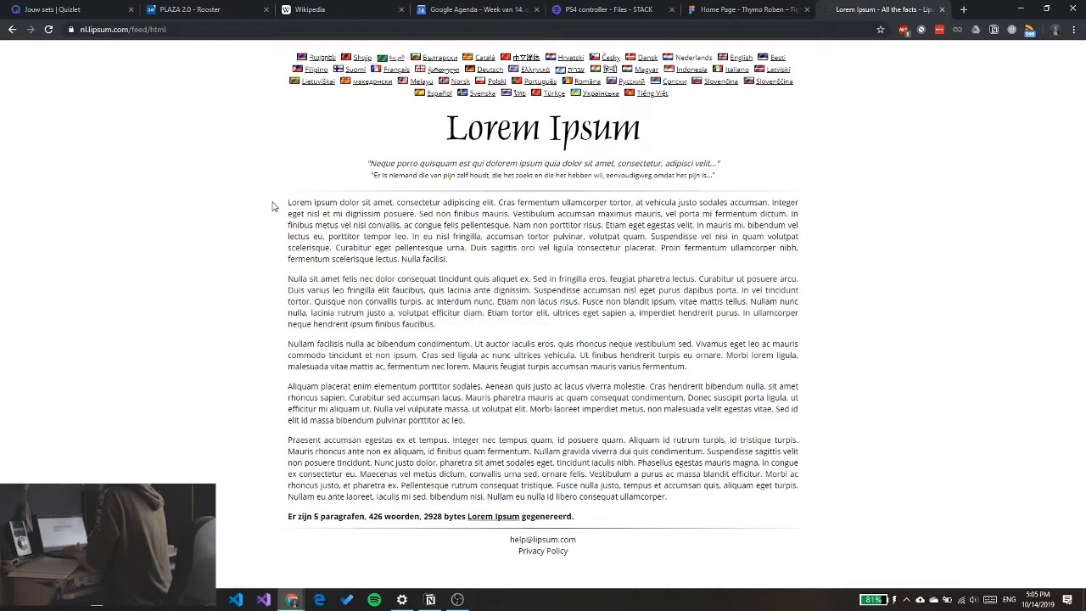
Copy the first generated Lorem Ipsum paragraph and paste it into the empty text box in Figma
left_click_drag(280, 204, 481, 263)
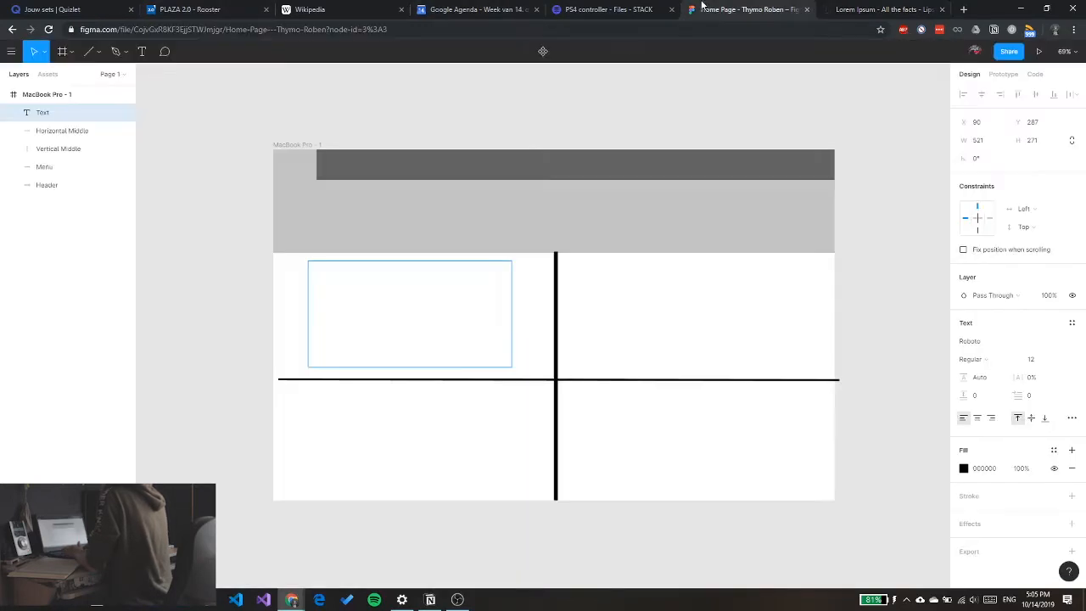
left_click(700, 9)
type("Lorem ipsum dolor sit amet, consectetur adipiscing elit. Cras fermentum ullamcorper tortor, at vehicula justo sodales accumsan. Integer eget nisl et mi dignissim posuere. Sed non finibus mauris. Vestibulum accumsan maximus mauris, vel porta mi fermentum dictum. In finibus metus vel nisi convallis, ac congue felis pellentesque. Nam non porttitor risus. Etiam eget egestas velit in mauris mi, bibendum vel lectus eu, porttitor tempor leo. In eu nisl fringilla, accumsan tortor pulvinar, volutpat quam. Suspendisse vel nisi in quam volutpat scelerisque. Curabitur eget pellentesque urna. Duis sagittis orci vel ligula consectetur placerat. Proin fermentum ullamcorper nibh, fermentum scelerisque lectus. Nulla facilisi.")
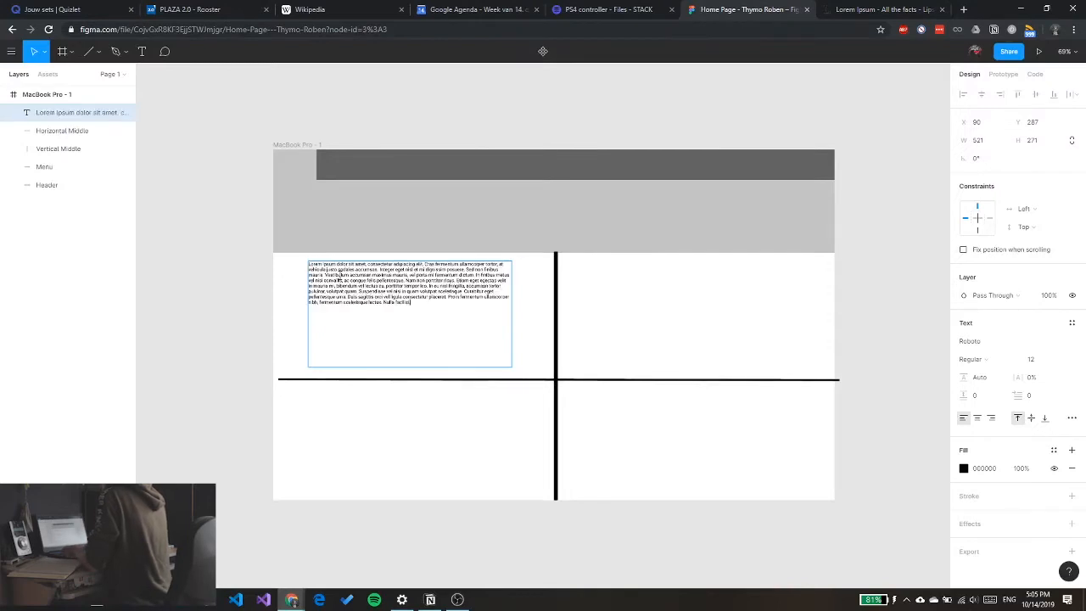
Set the font size of the entire placeholder paragraph to 25
key("ctrl+a")
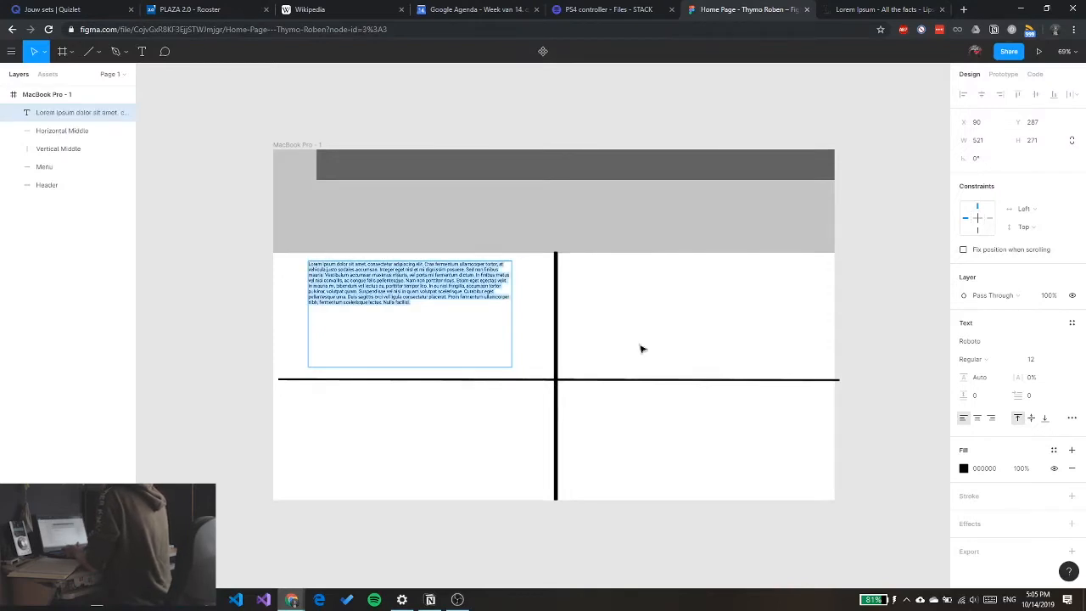
left_click(1031, 360)
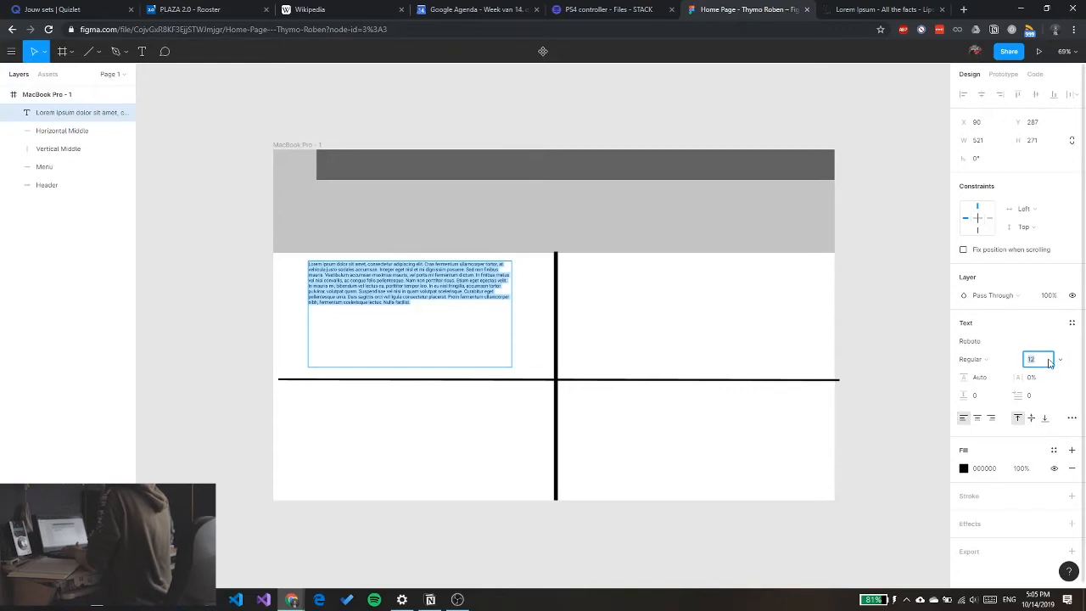
type("25")
key("Return")
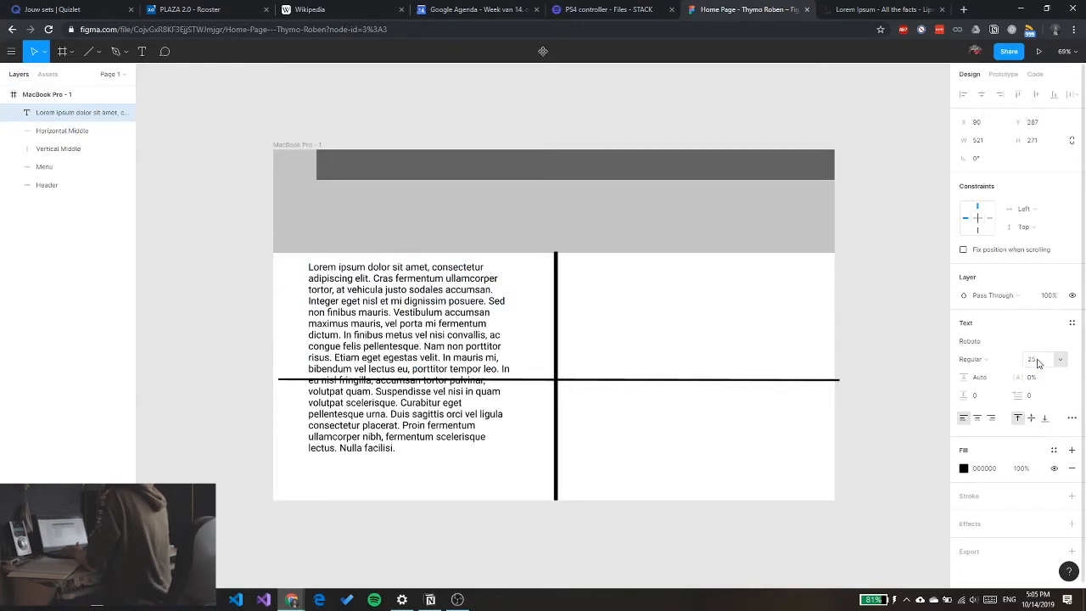
Reduce the placeholder paragraph's font size to 20
left_click(1031, 361)
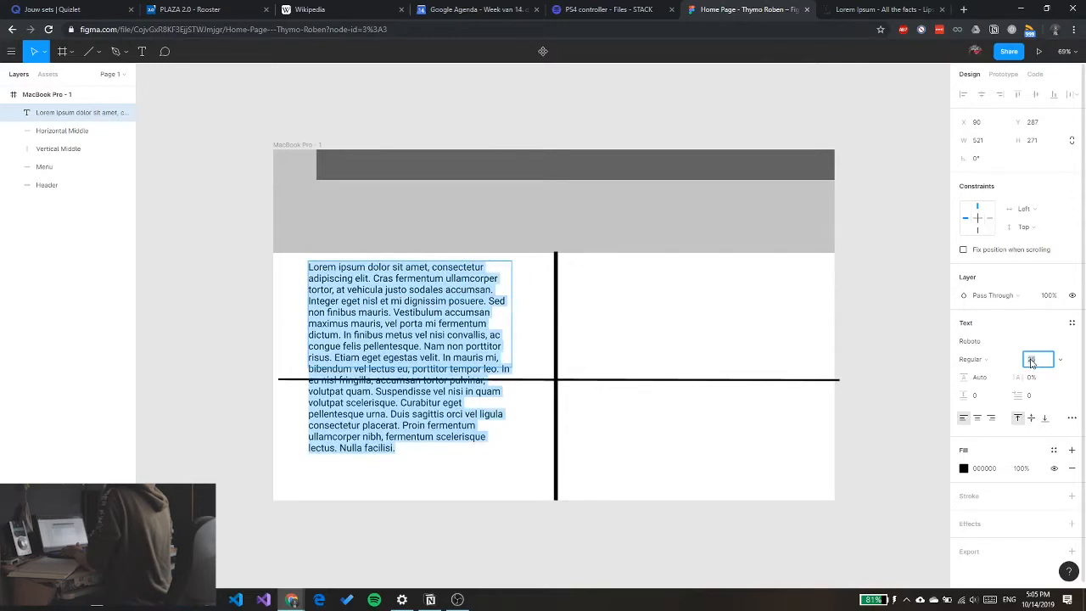
type("20")
key("Return")
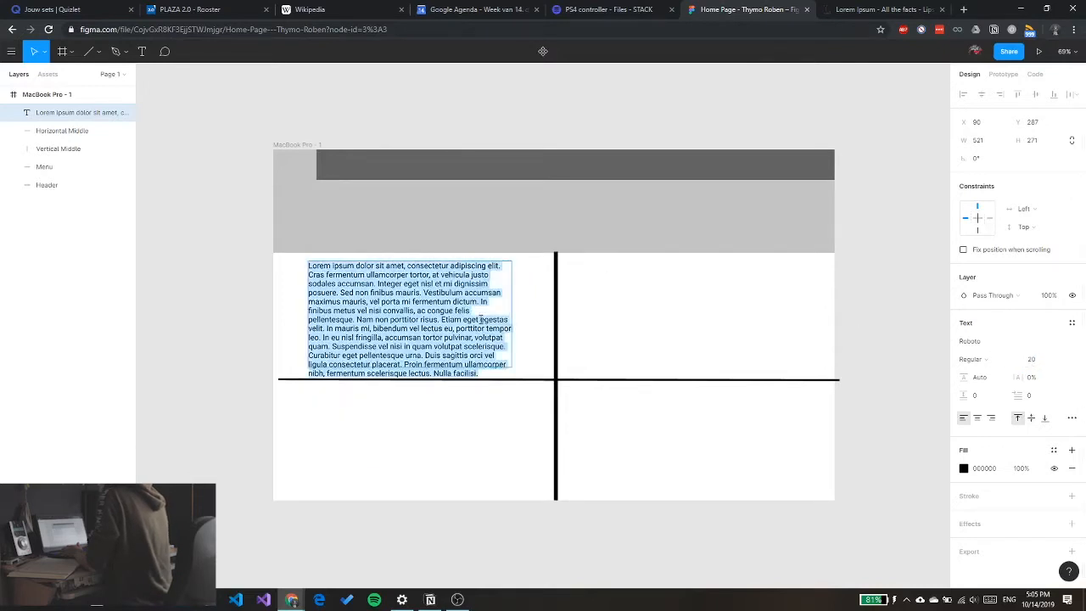
Resize the placeholder text box to 521 × 311 and move it to X 111, Y 271 inside the upper left quadrant
left_click(480, 319)
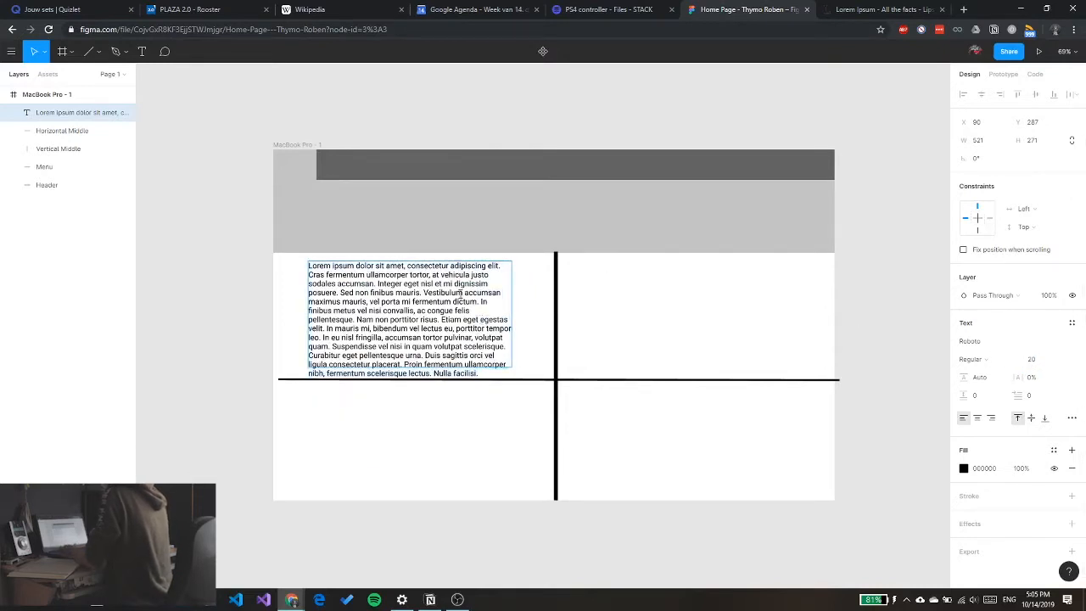
key("Escape")
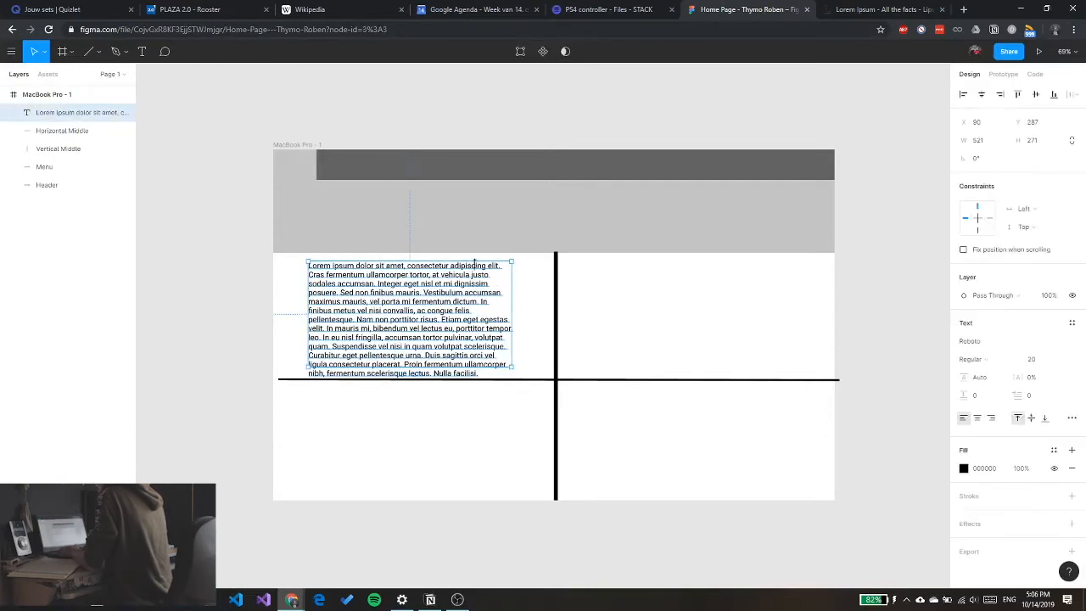
left_click_drag(430, 359, 453, 376)
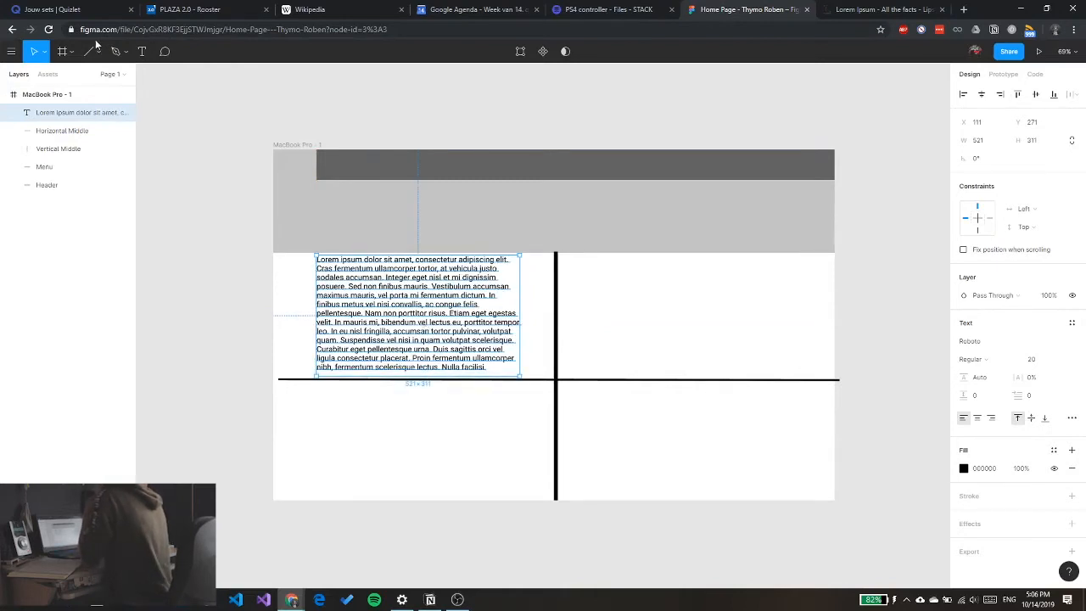
left_click(74, 52)
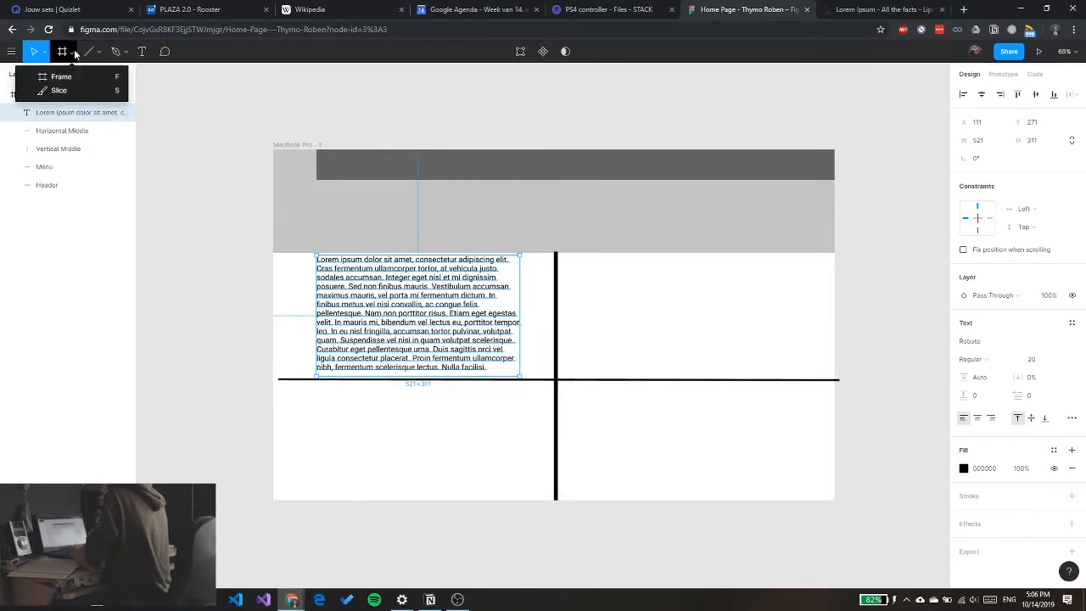
left_click(125, 53)
left_click(143, 53)
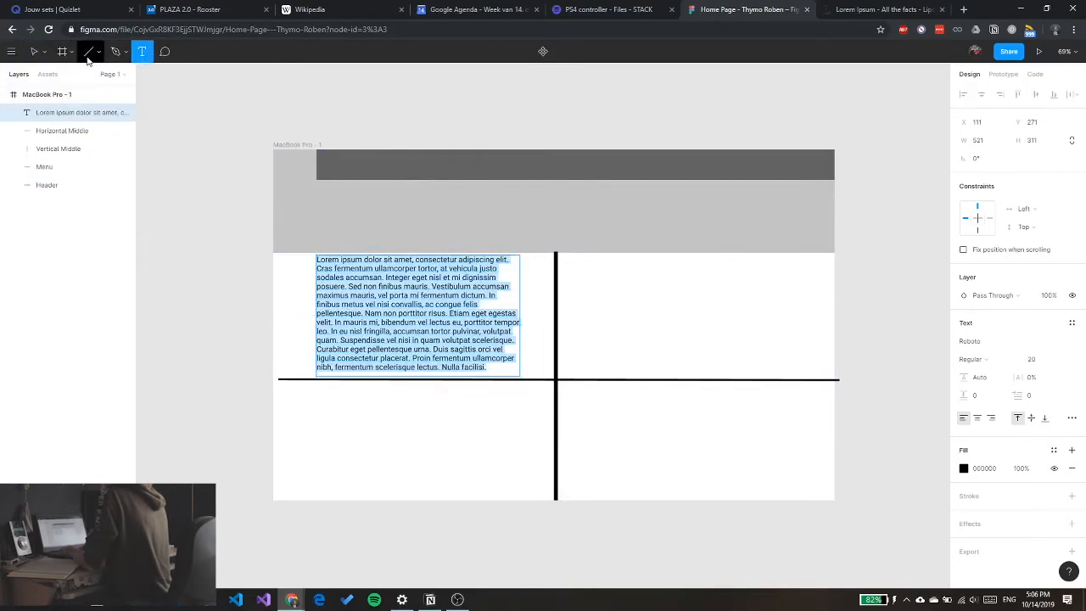
left_click(89, 54)
left_click(99, 55)
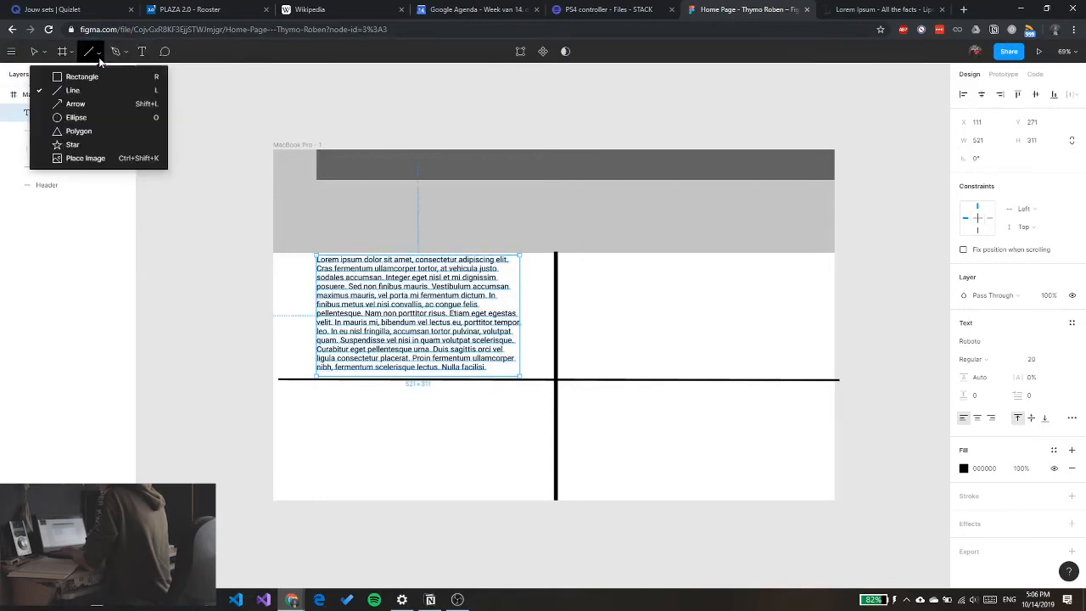
left_click(89, 160)
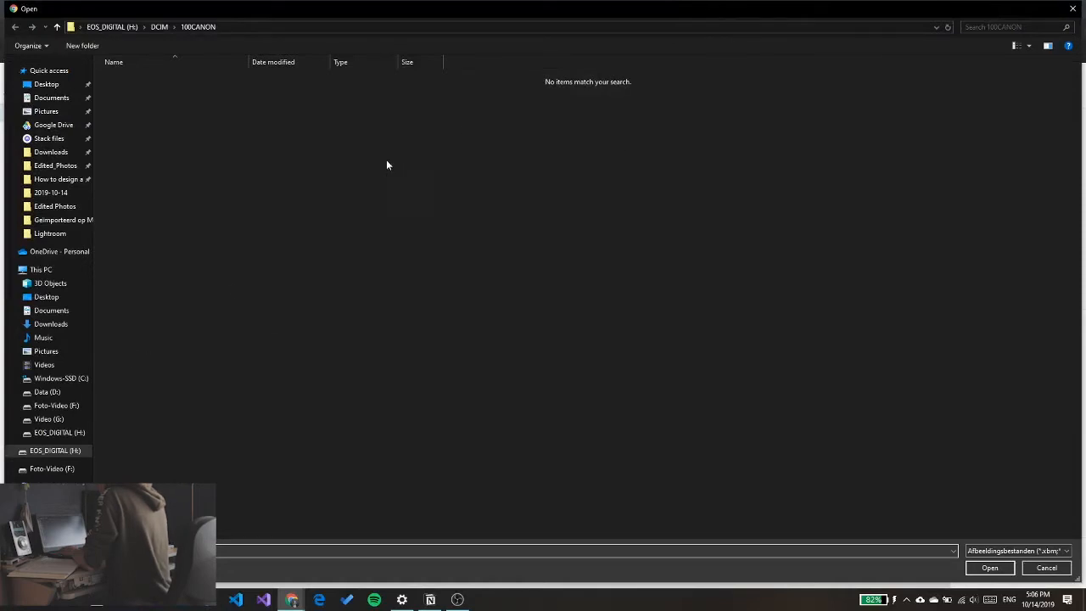
left_click(1074, 9)
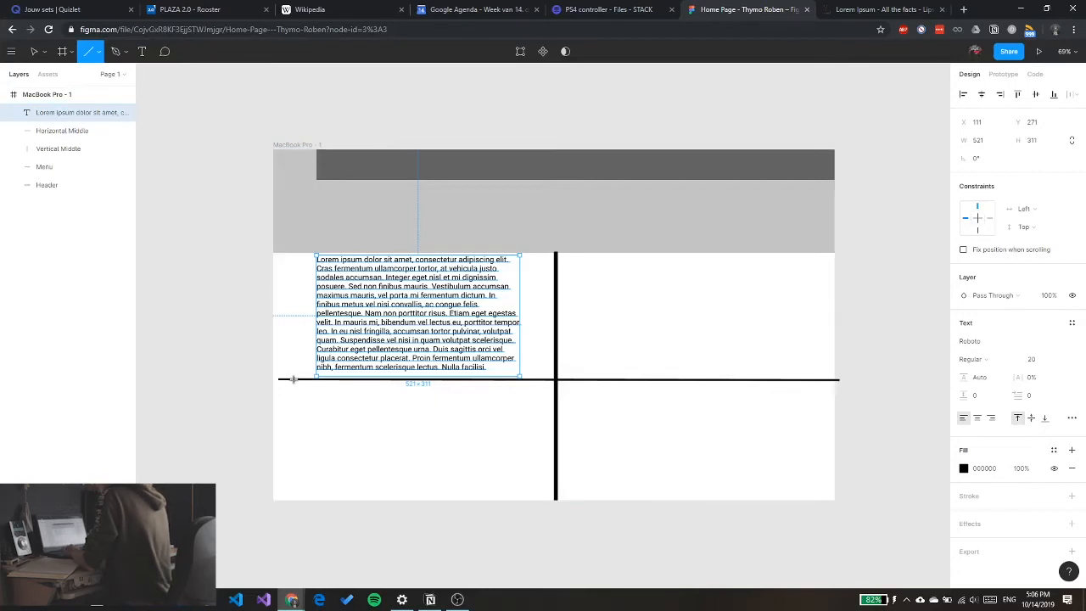
key("v")
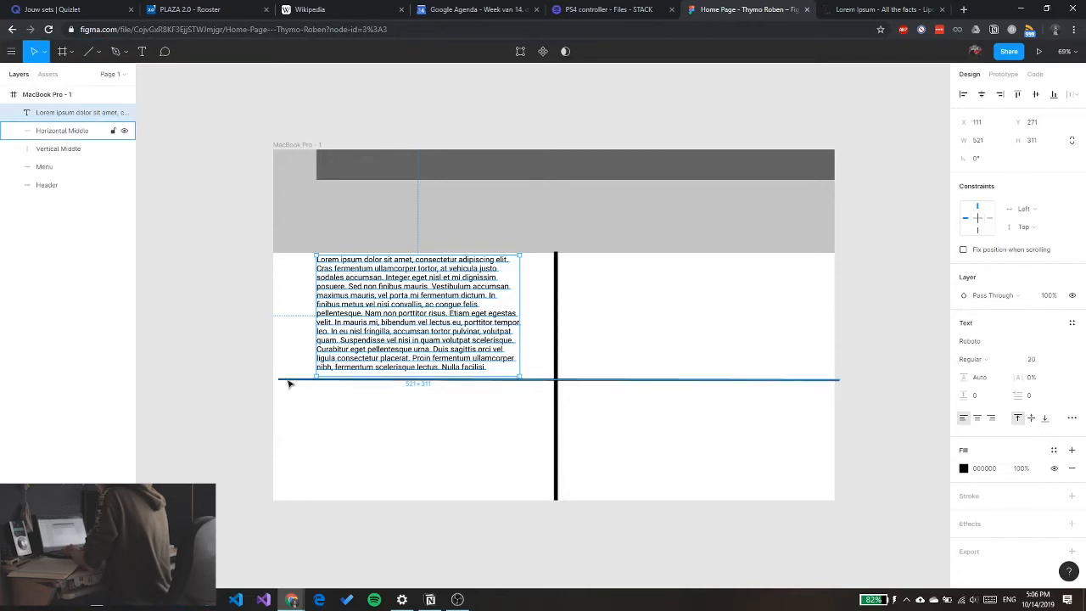
Extend the left end of the Horizontal Middle line slightly past the frame's left edge, to about X -7.5
double_click(286, 382)
left_click_drag(278, 379, 272, 383)
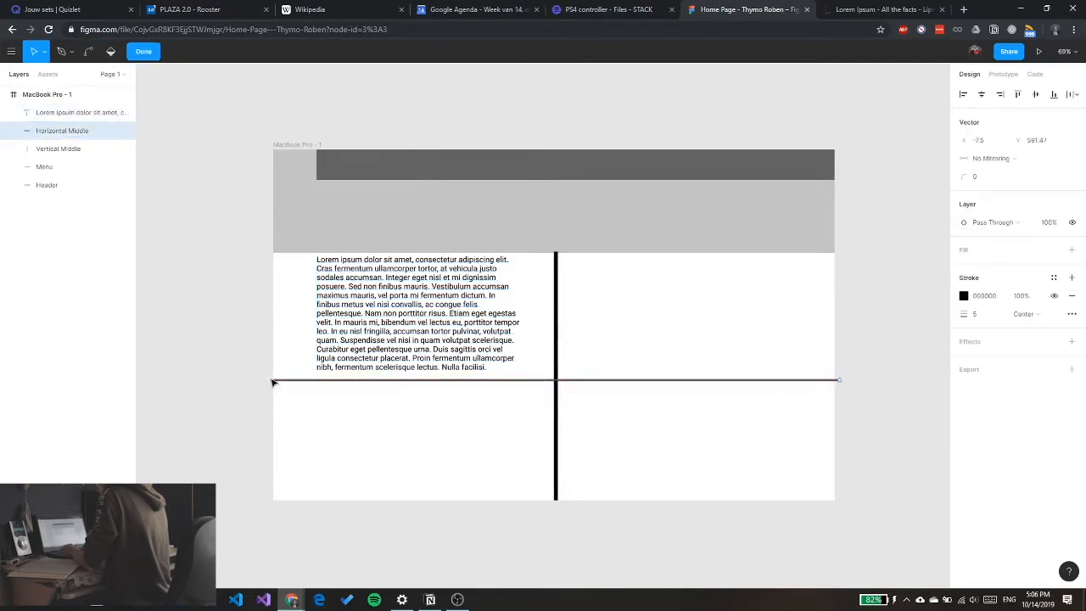
left_click(143, 53)
Draw a horizontal line about 720 long across the middle of the lower left quadrant, at about Y 748
left_click(123, 52)
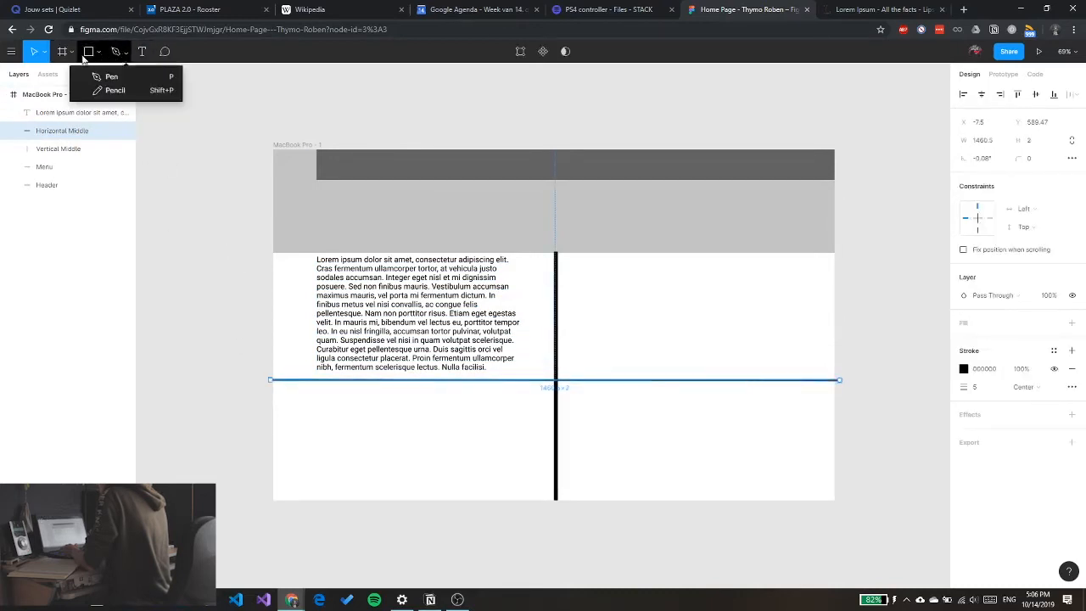
left_click(85, 54)
left_click(99, 53)
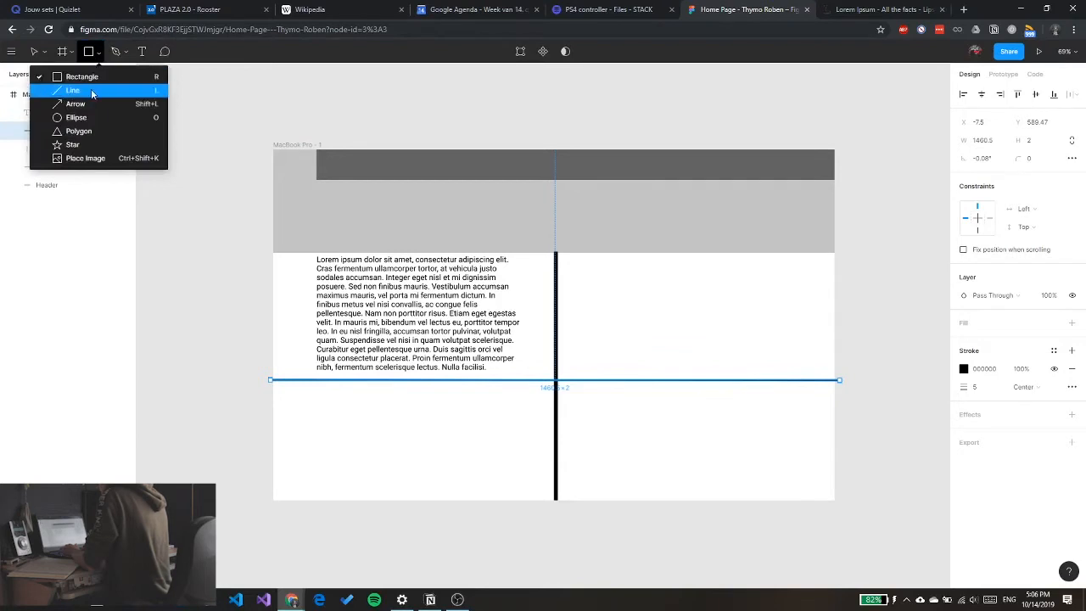
left_click(91, 88)
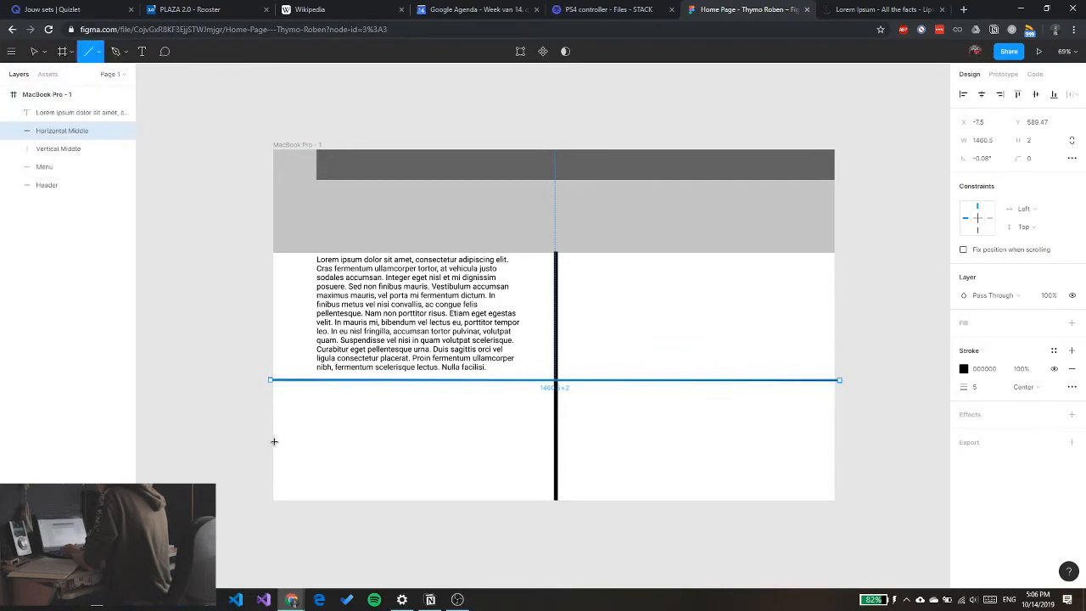
left_click_drag(274, 441, 553, 442)
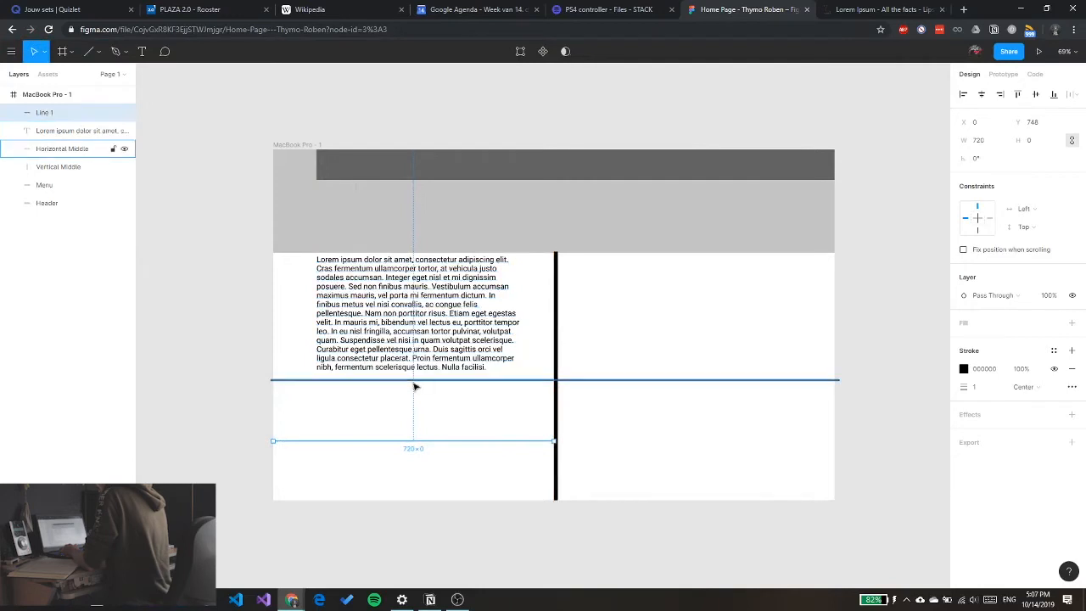
mouse_move(414, 386)
left_mouse_down()
mouse_move(417, 436)
mouse_move(415, 402)
left_mouse_up()
key("ctrl+z")
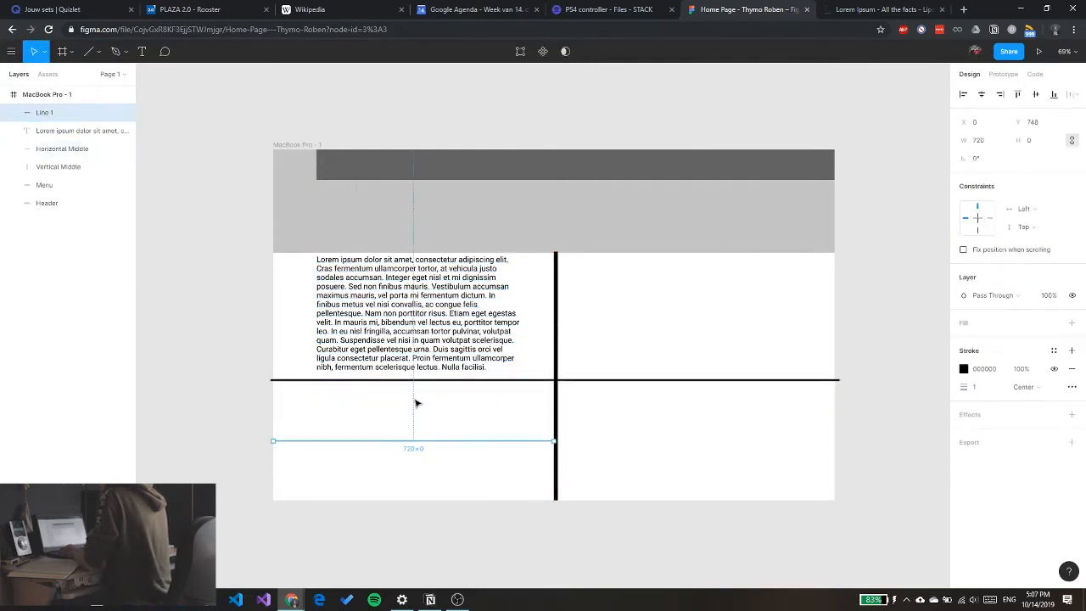
Set the new horizontal line's stroke width to 3
left_click(976, 387)
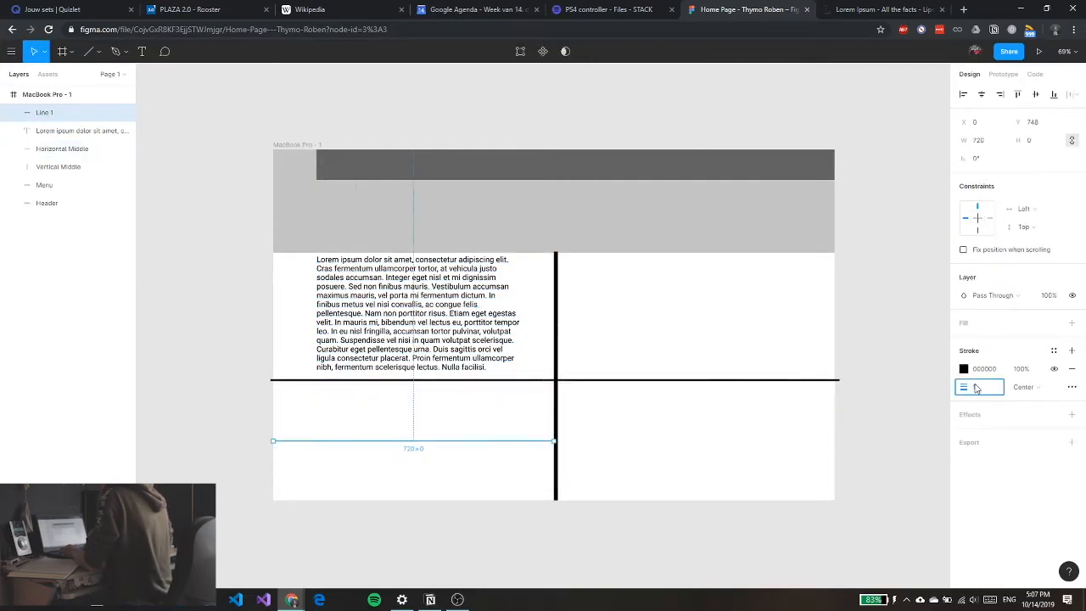
type("3")
key("Return")
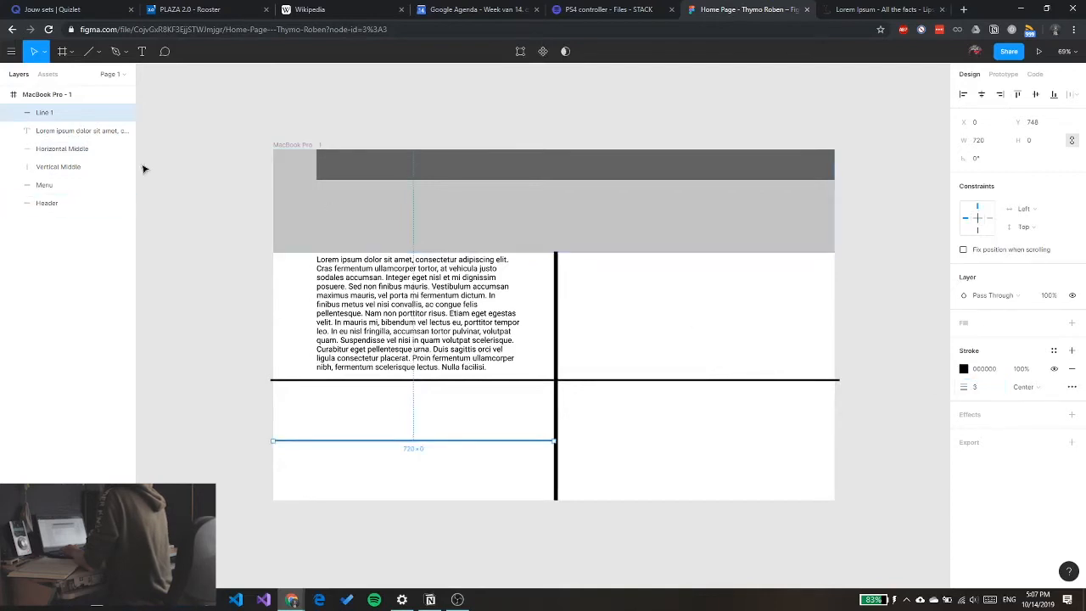
Rename the new horizontal line's layer as "Horizontal line gallery group"
double_click(43, 113)
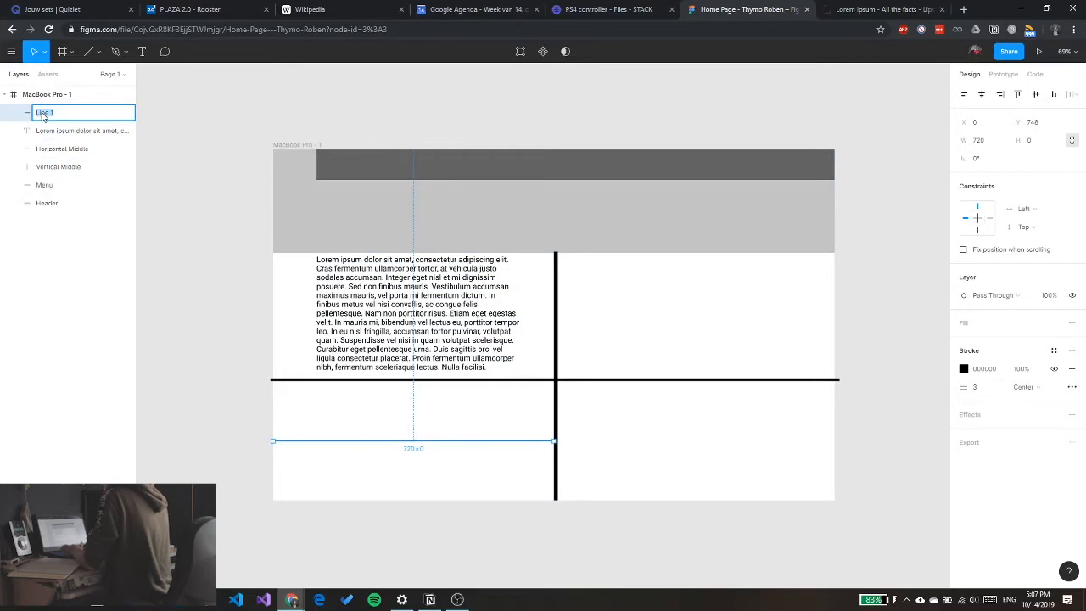
key("BackSpace")
type("Horizont")
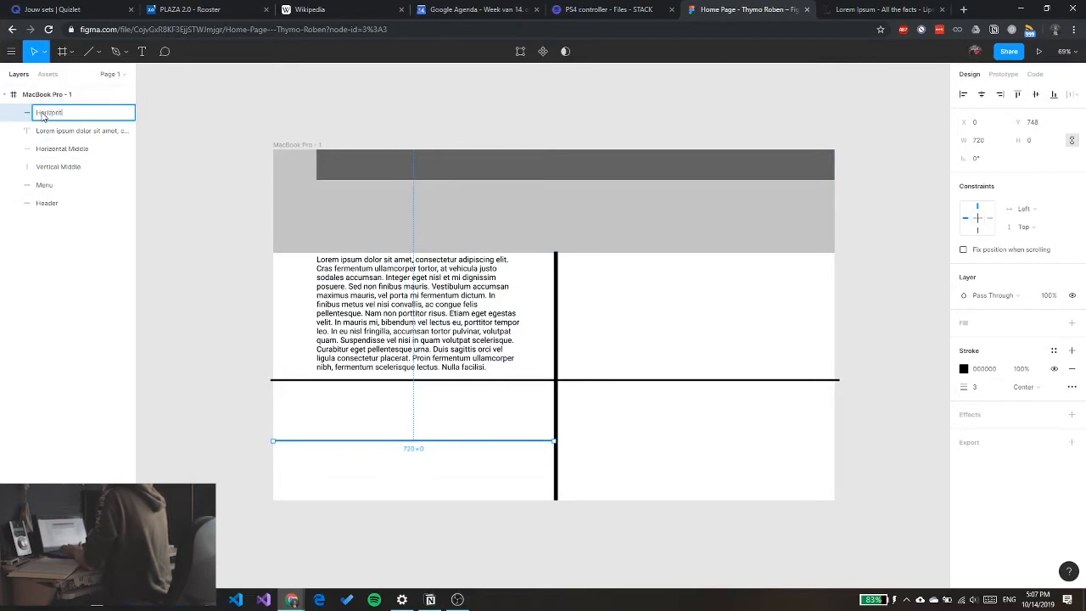
type("al line ")
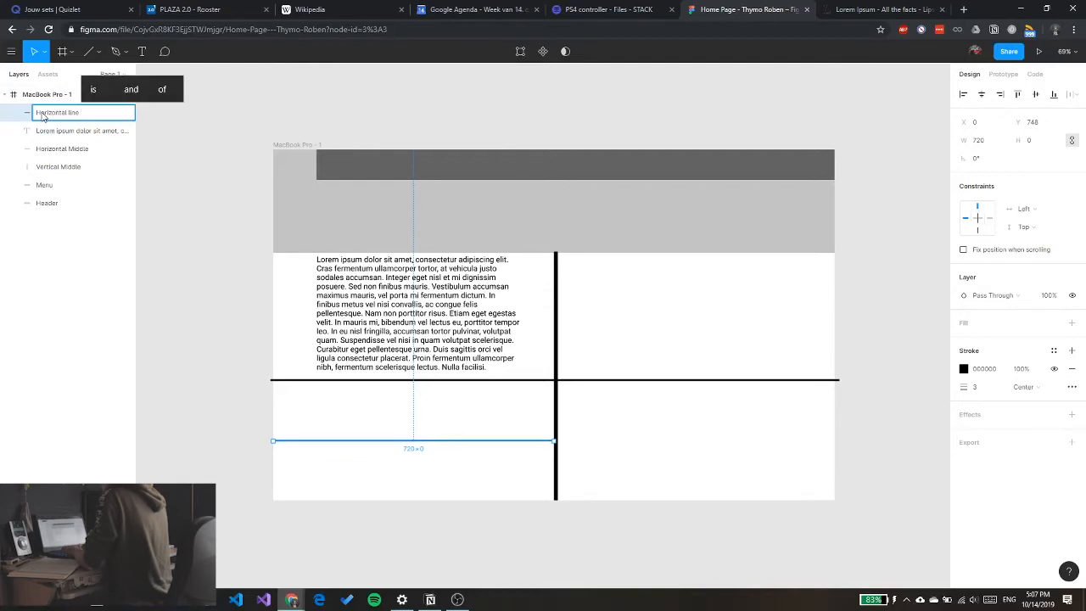
type("group")
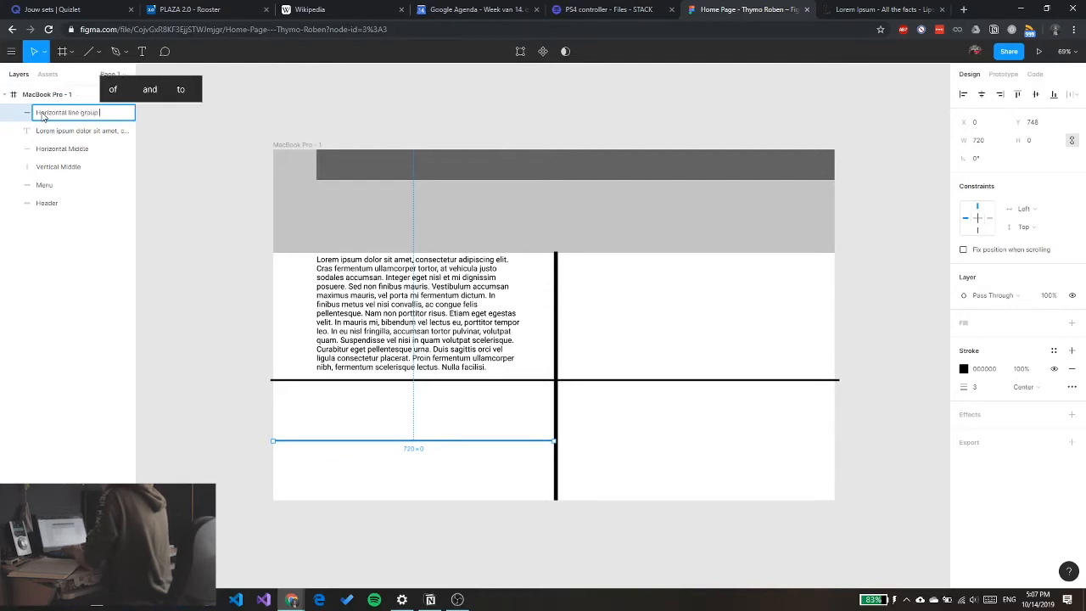
key("BackSpace")
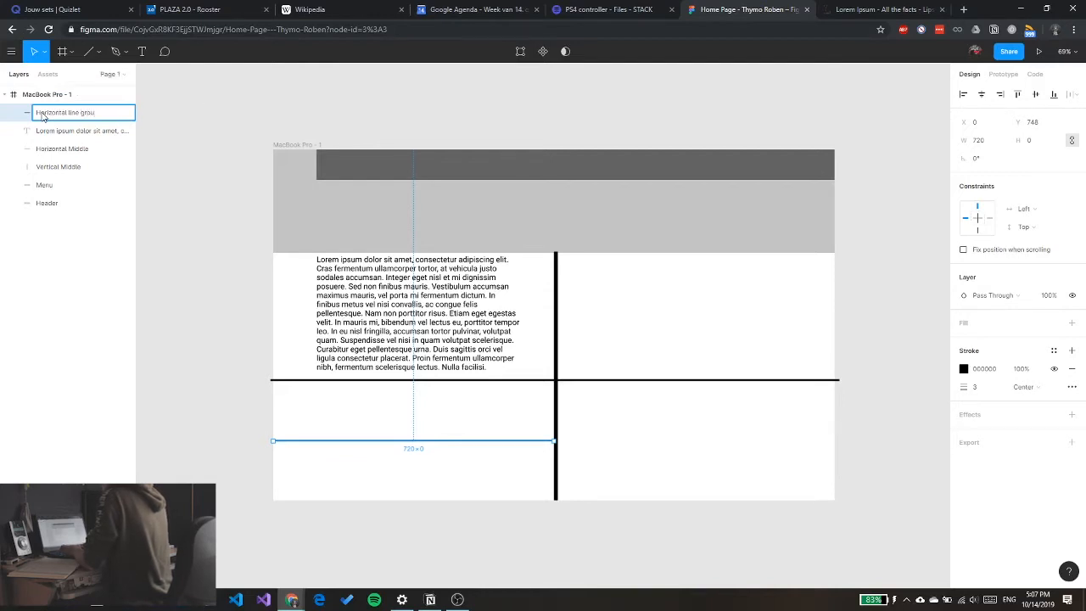
type("allery group")
key("Return")
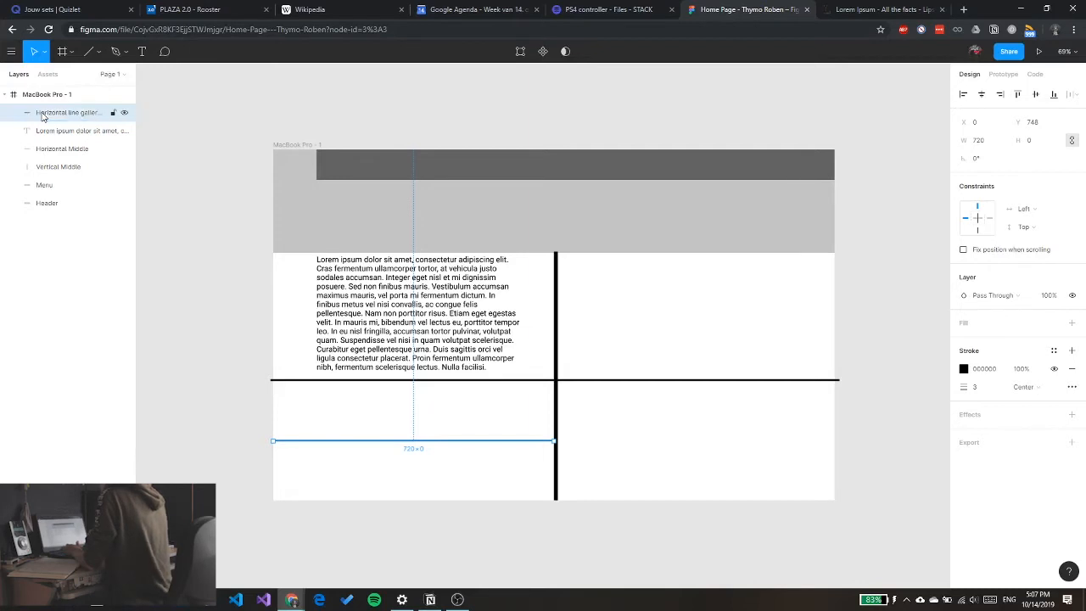
Draw a vertical line about 313 long down the middle of the lower left quadrant and name its layer "Vertical line gallery group"
left_click(88, 53)
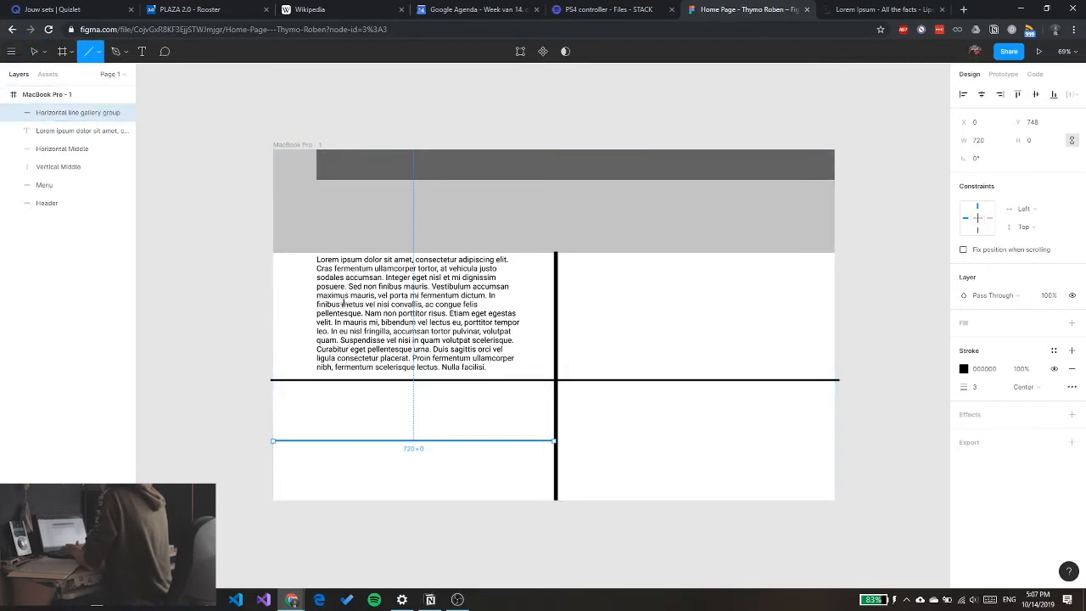
left_click_drag(413, 379, 413, 501)
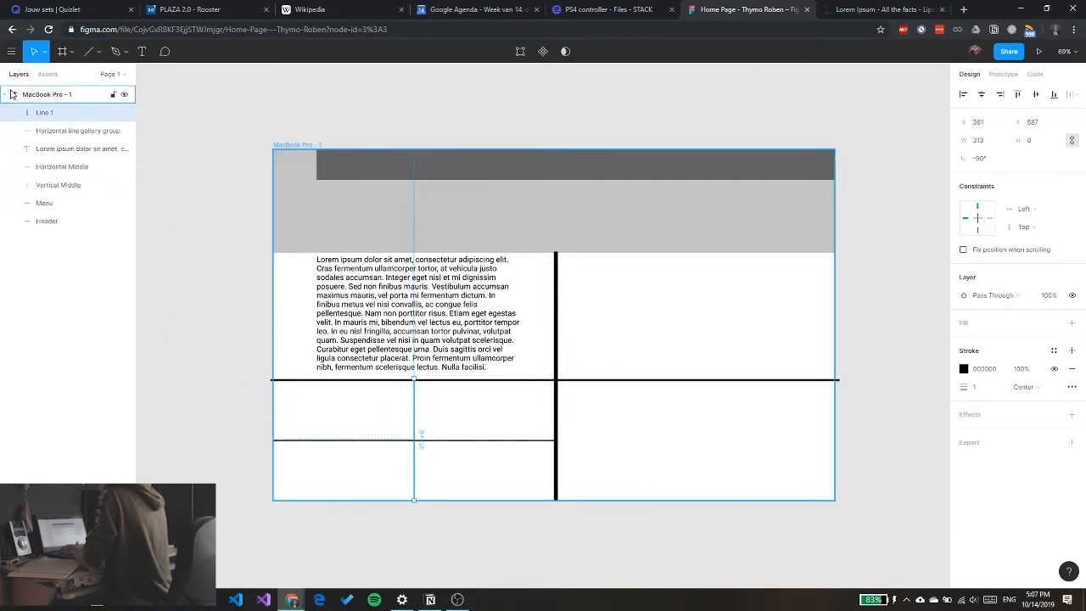
double_click(45, 118)
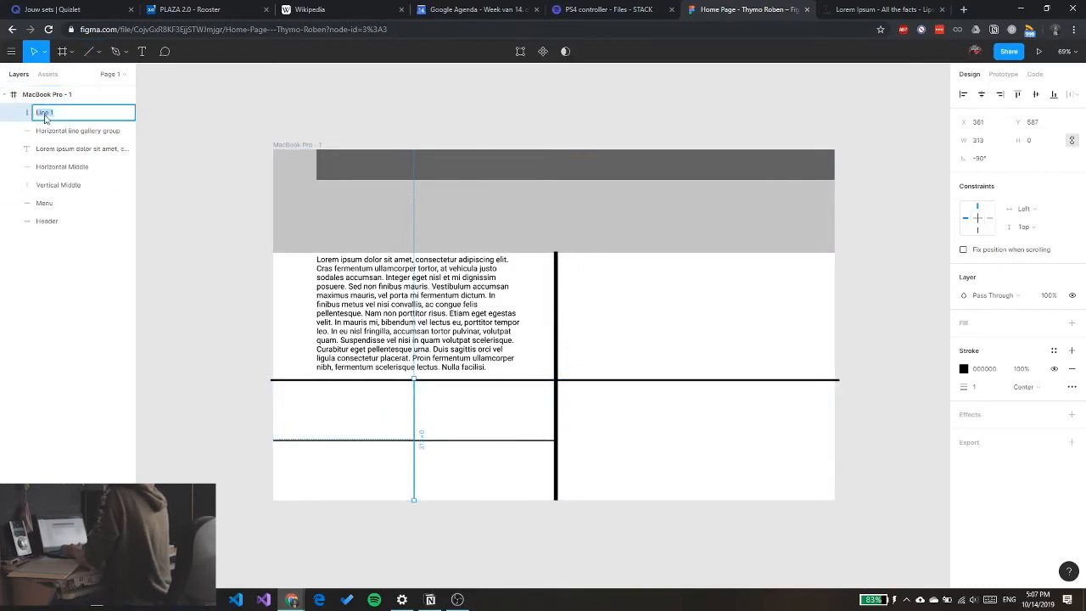
type("Vertix")
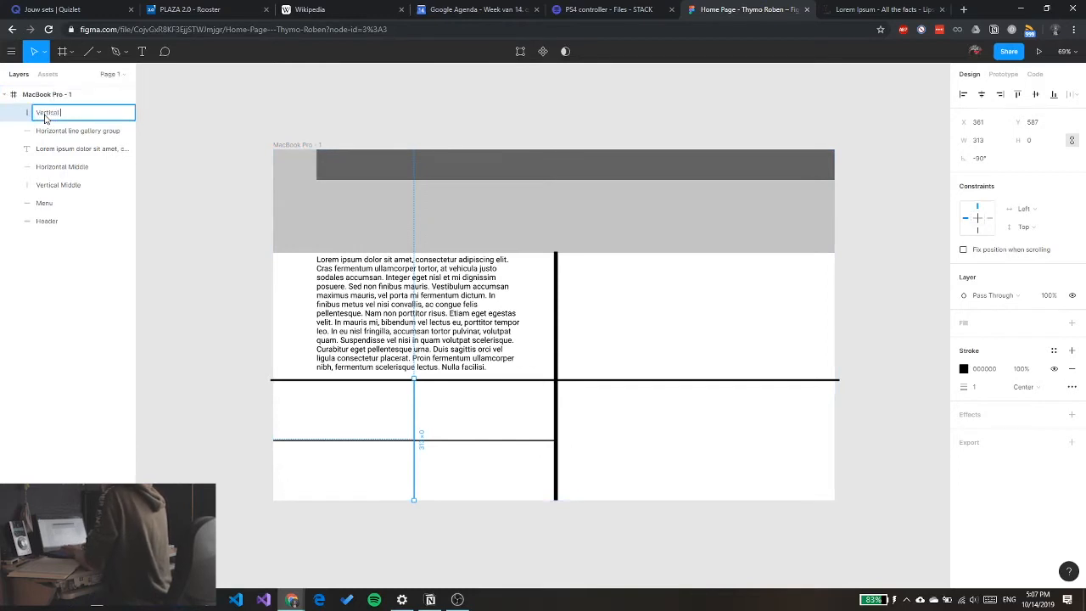
type(" line gallery")
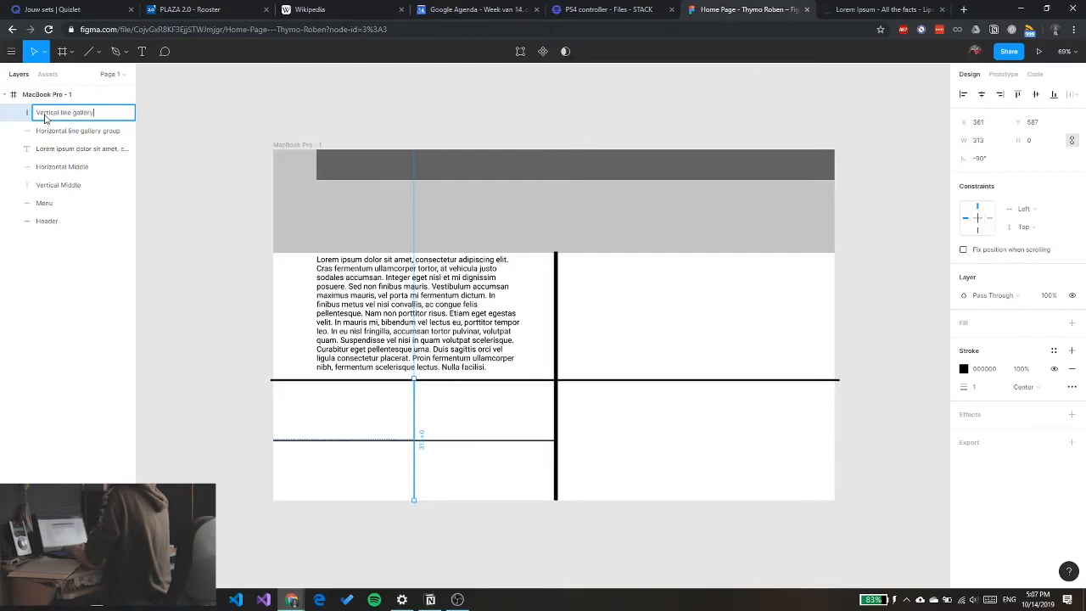
type(" group")
key("Return")
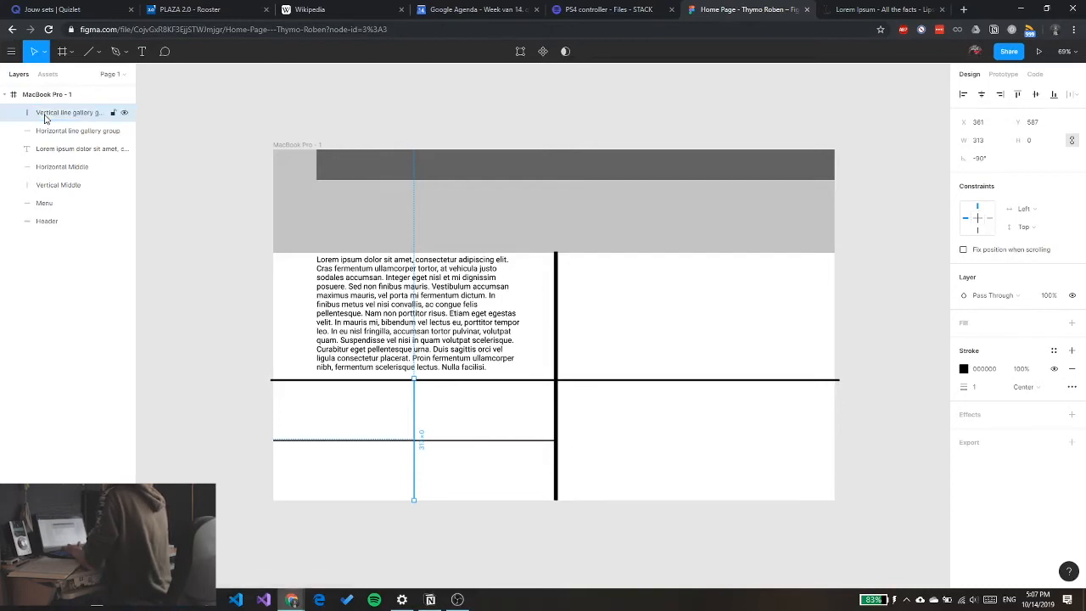
double_click(59, 114)
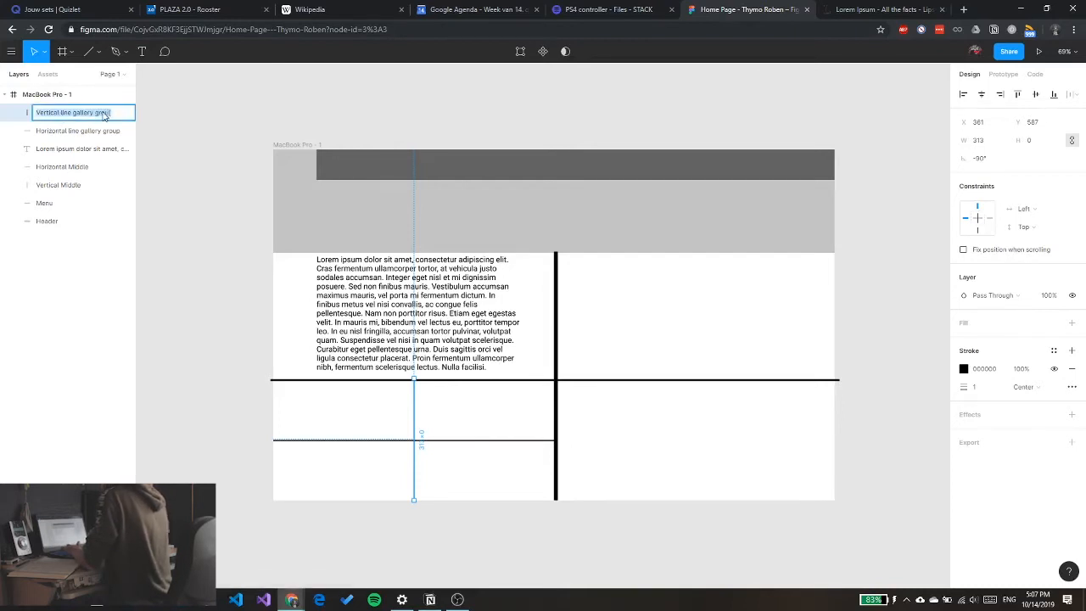
left_click(105, 114)
key("Return")
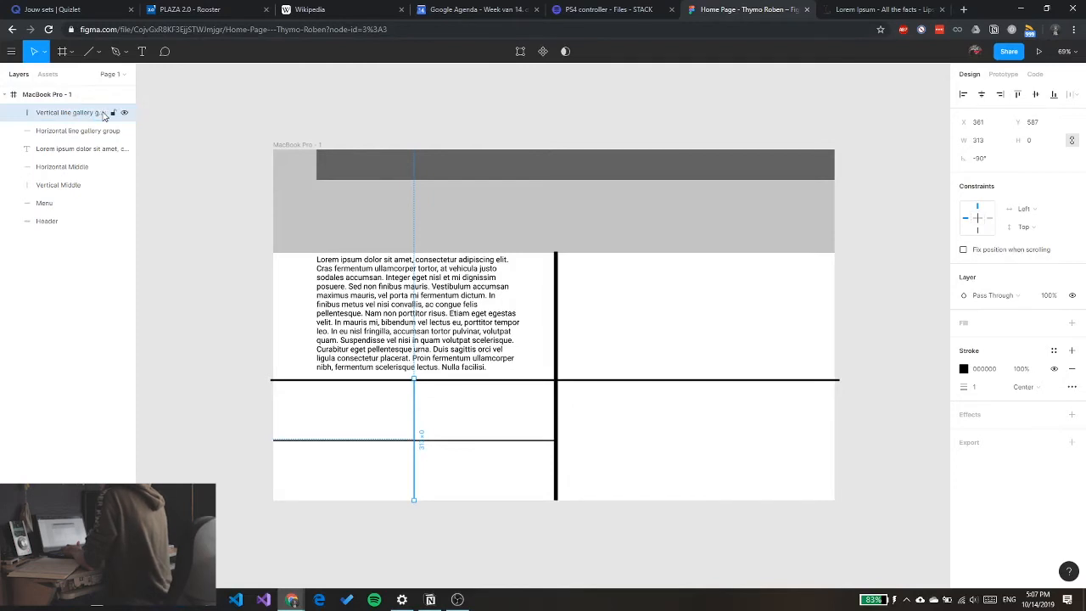
Widen the layer list and rename the lorem ipsum text layer as "Sample Text"
left_click(140, 134)
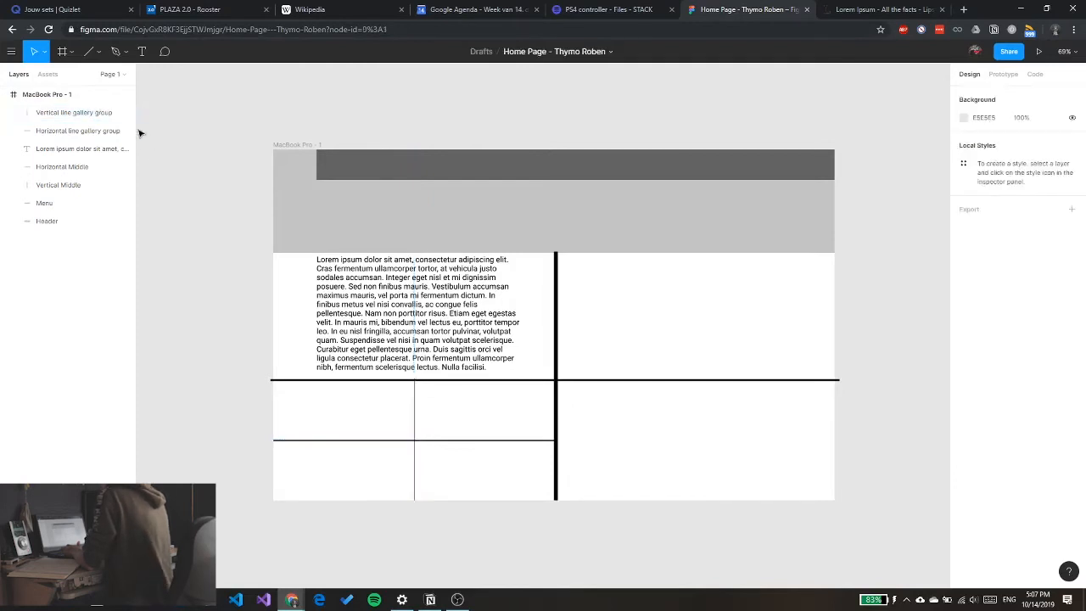
left_click_drag(156, 123, 165, 124)
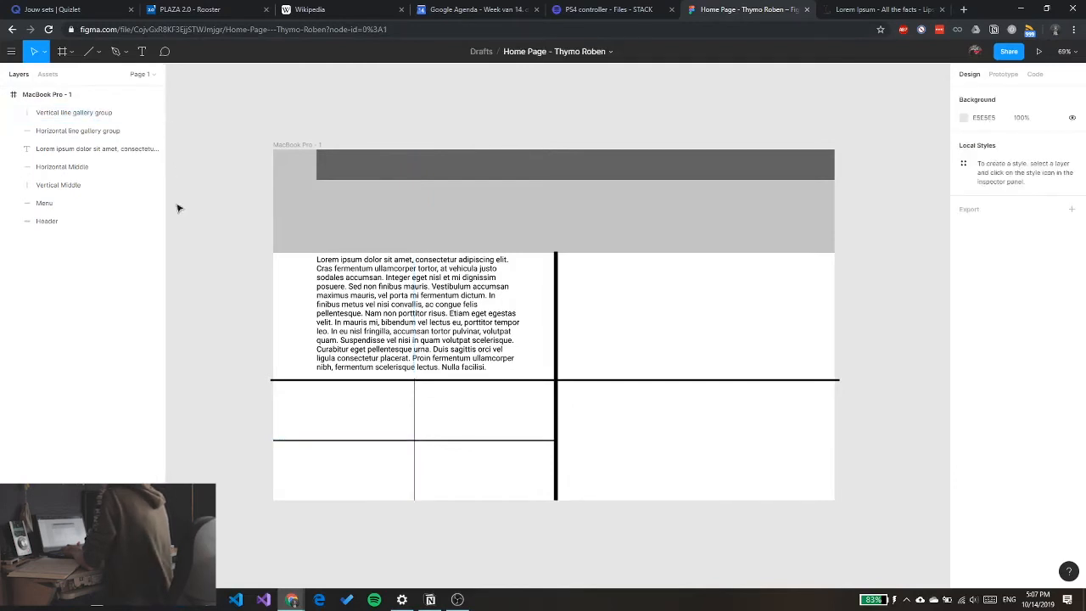
left_click(58, 150)
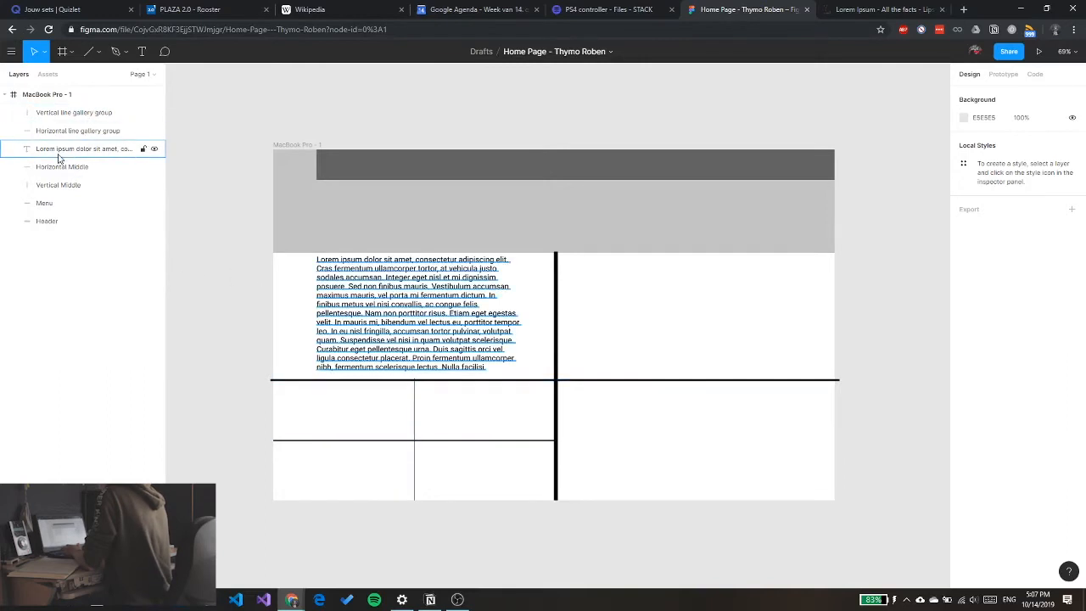
double_click(59, 153)
type("Sample Tekst")
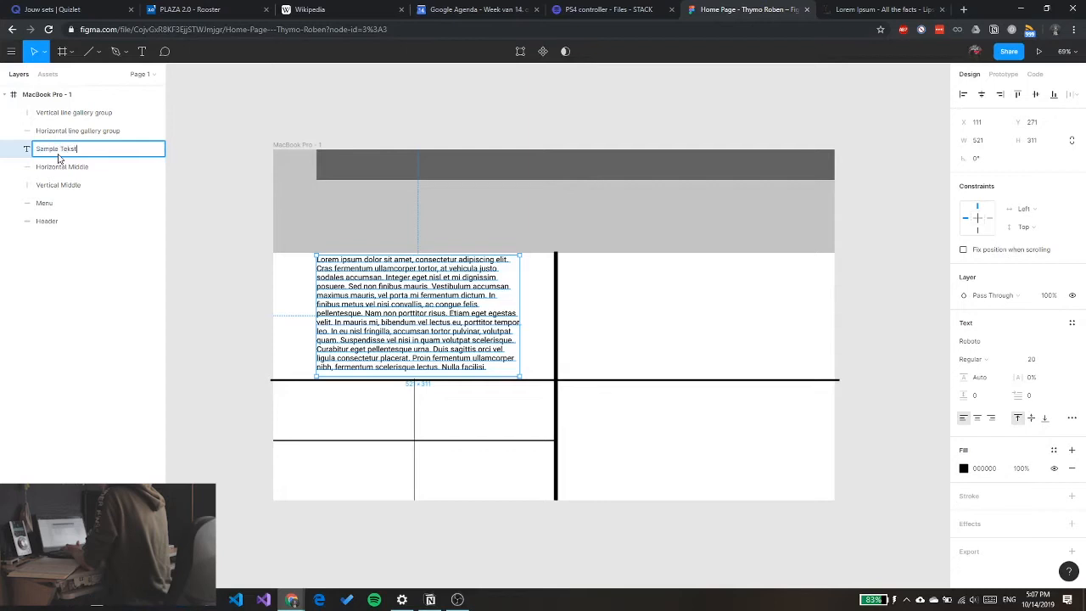
key("Return")
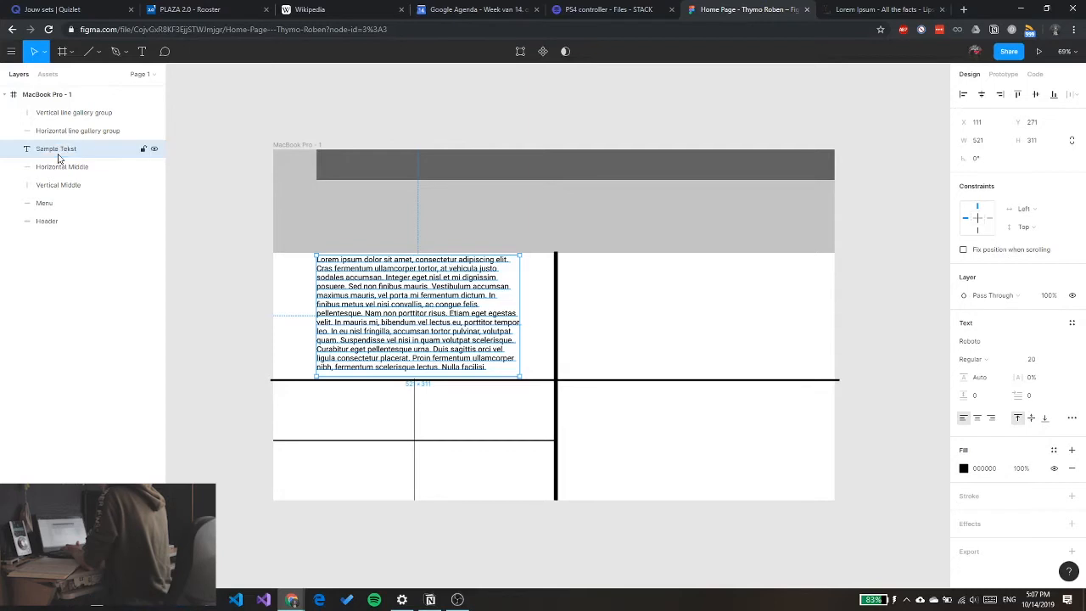
double_click(73, 150)
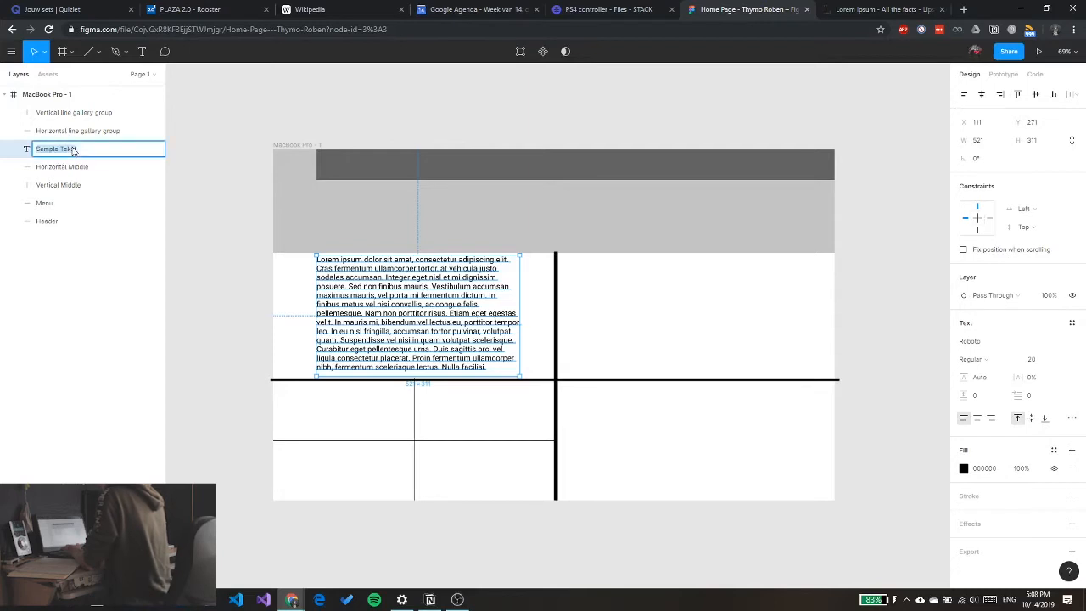
key("Right")
key("BackSpace")
key("BackSpace")
key("BackSpace")
type("xt")
key("Return")
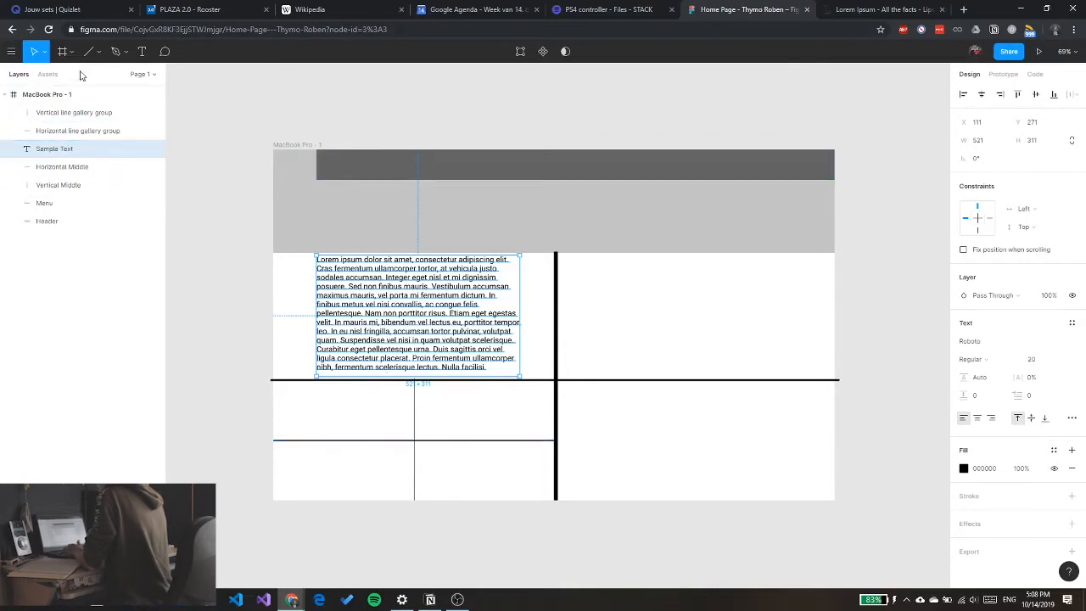
Place the photo 20191005-IMG_2618.jpg from Pictures > Edited Photos > fullsize just below the Horizontal Middle line in the upper left gallery cell
left_click(98, 52)
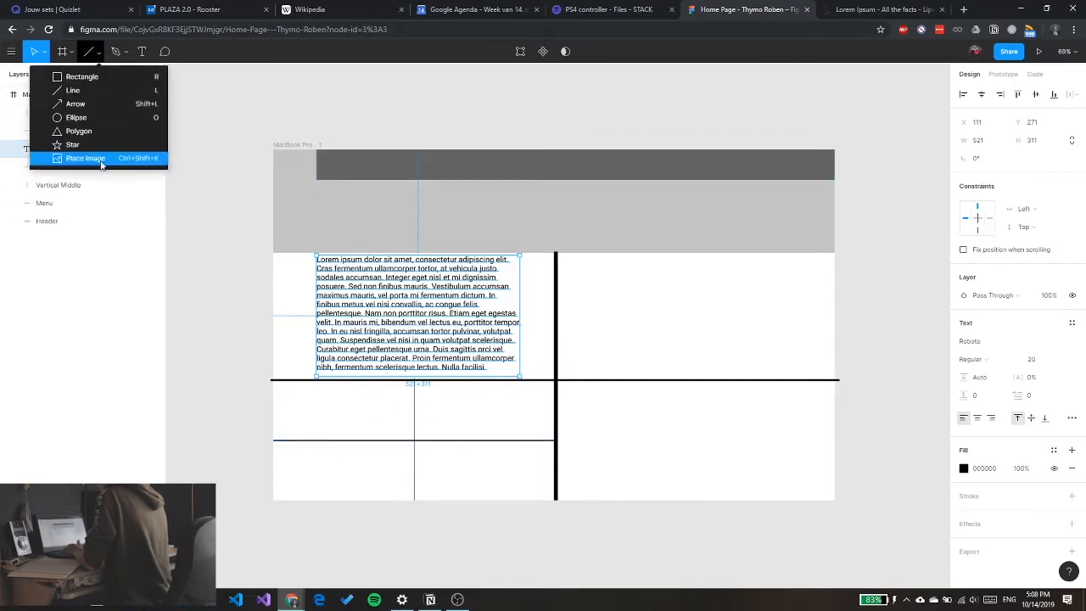
left_click(102, 159)
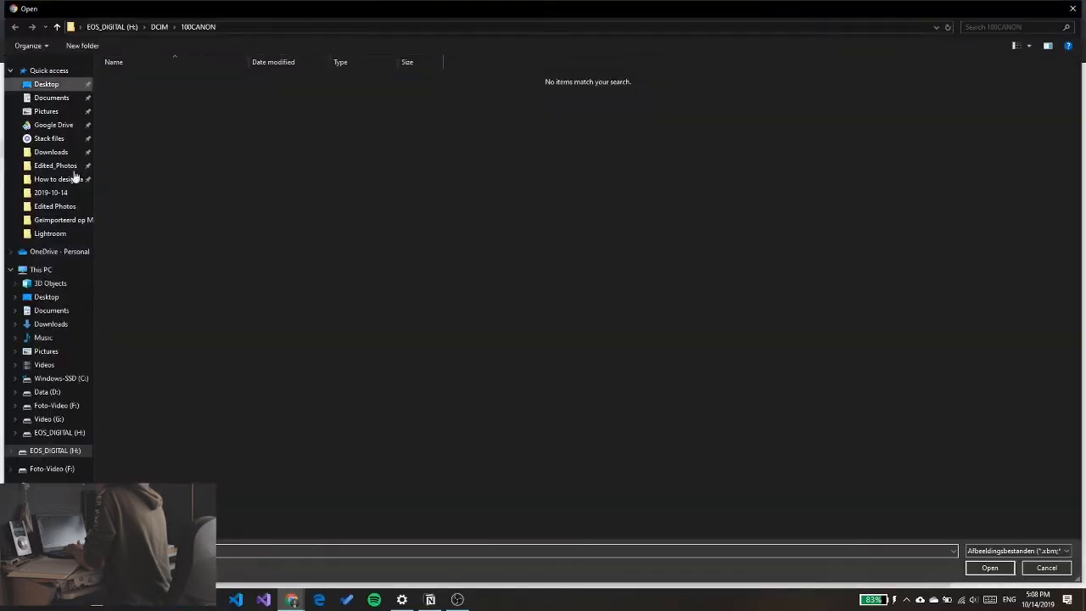
left_click(51, 353)
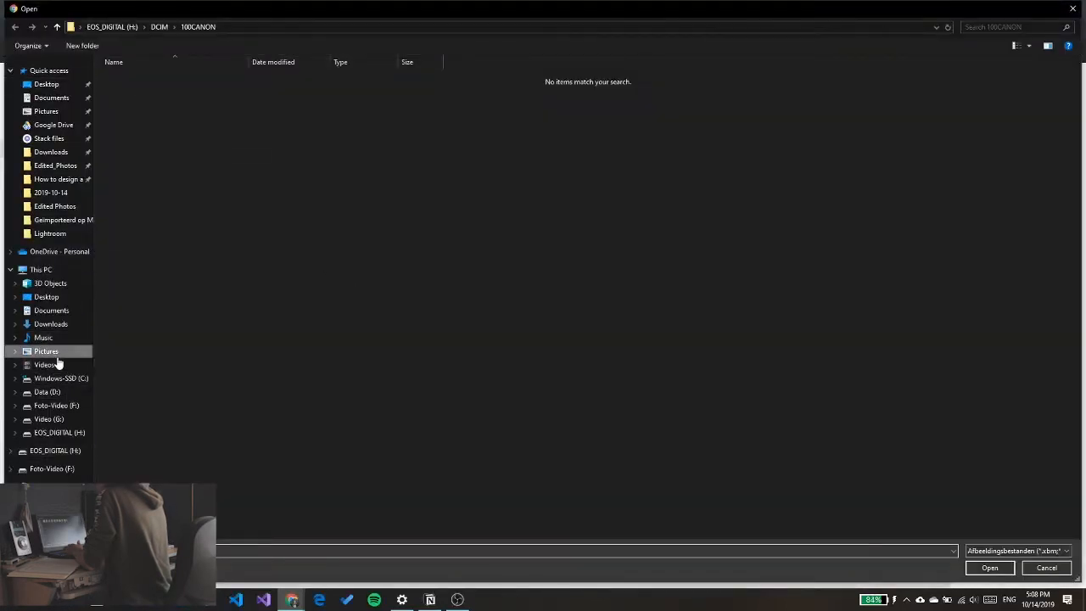
double_click(252, 107)
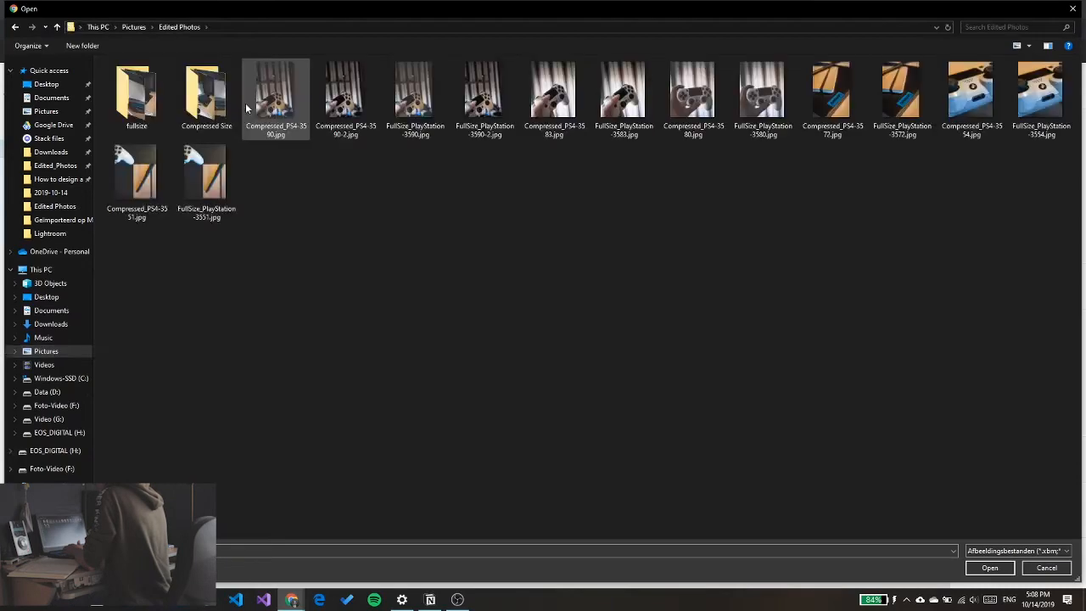
double_click(144, 95)
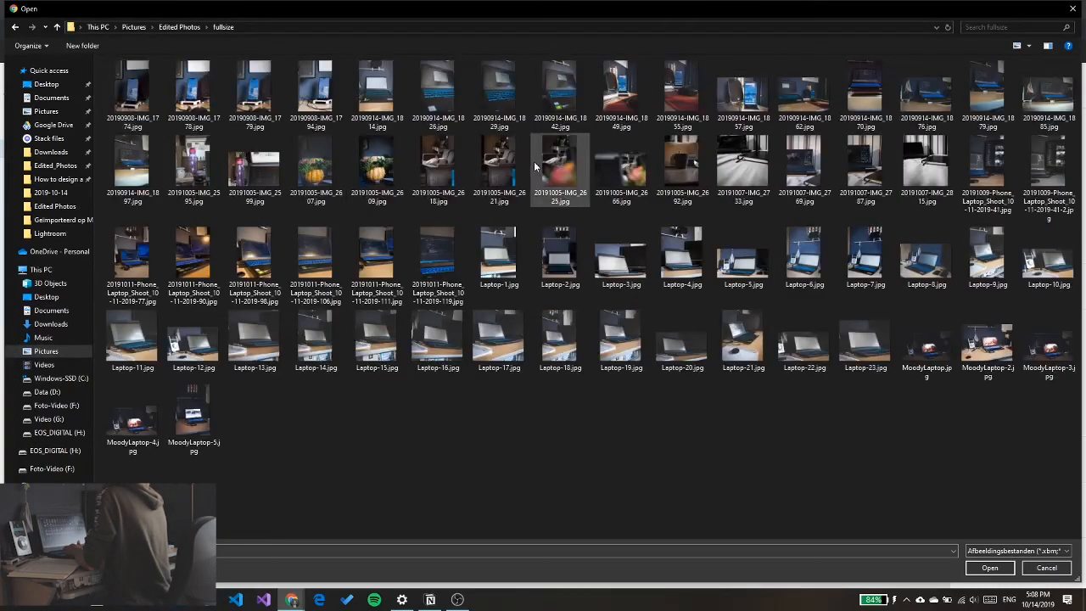
double_click(433, 168)
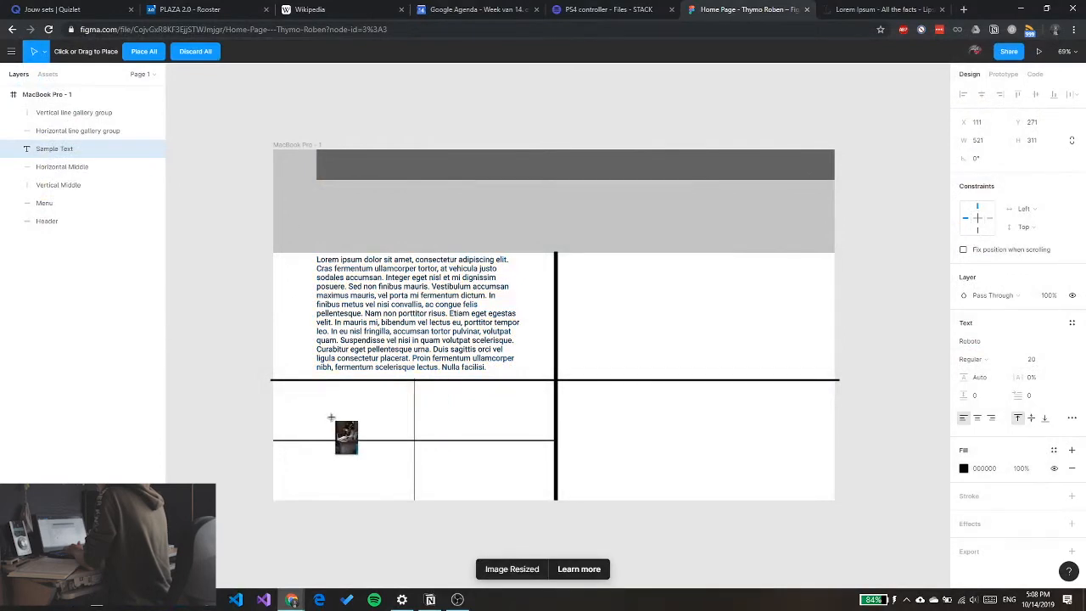
left_click(296, 381)
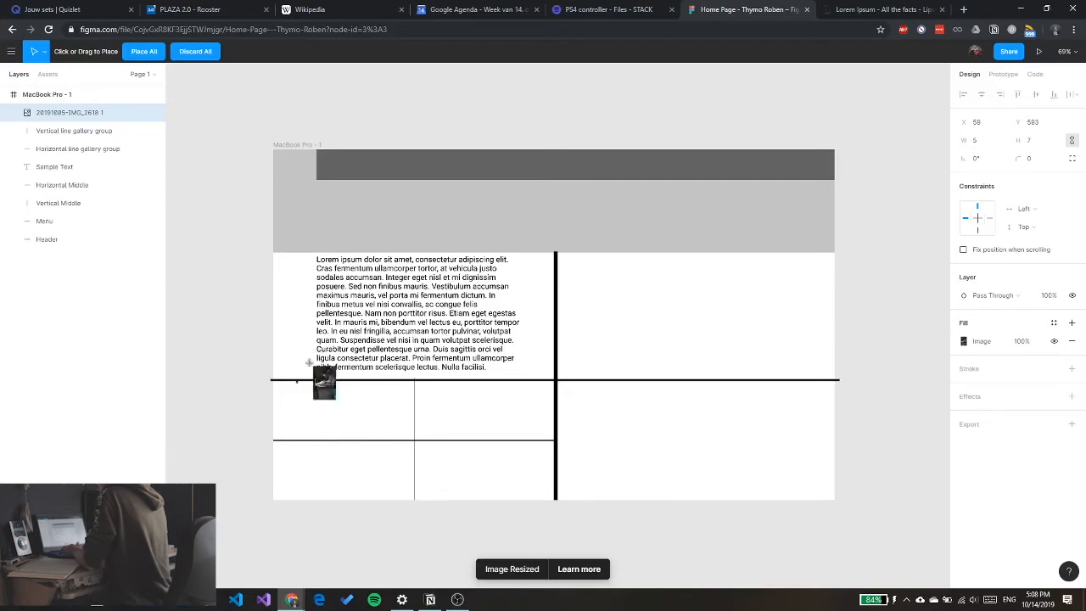
left_click(195, 50)
Undo the accidental move of the placed image together with the Horizontal Middle line and clear the selection
key("ctrl+z")
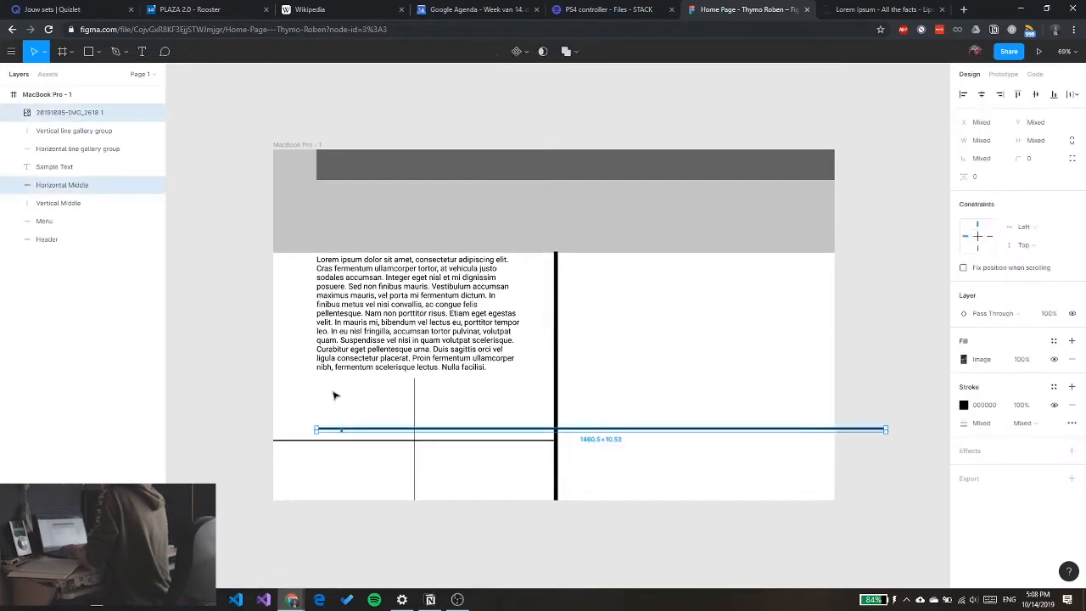
key("ctrl+z")
left_click(235, 413)
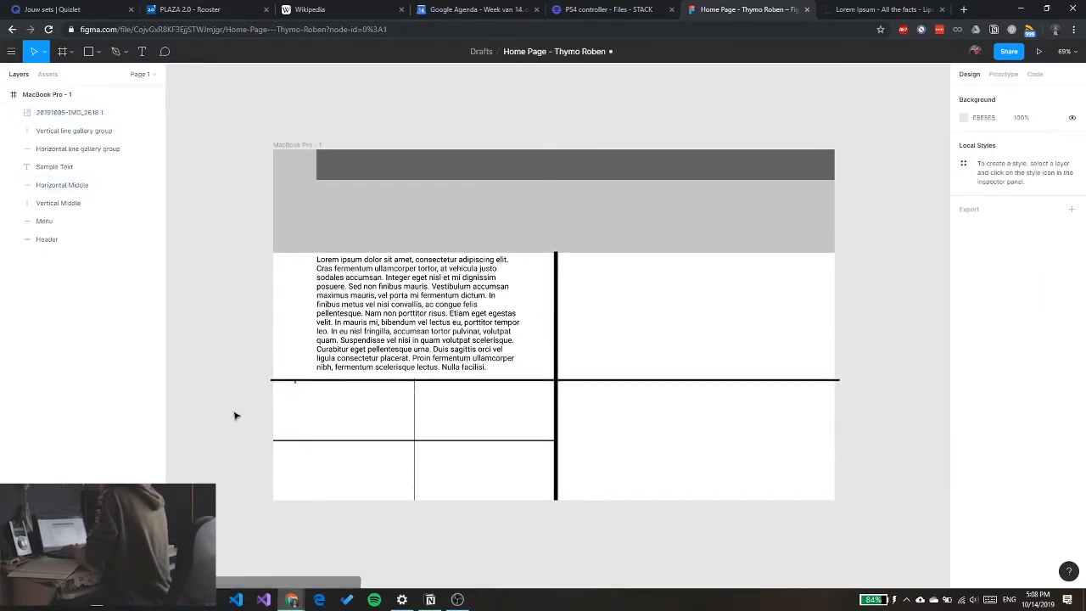
left_click(67, 113)
right_click(68, 115)
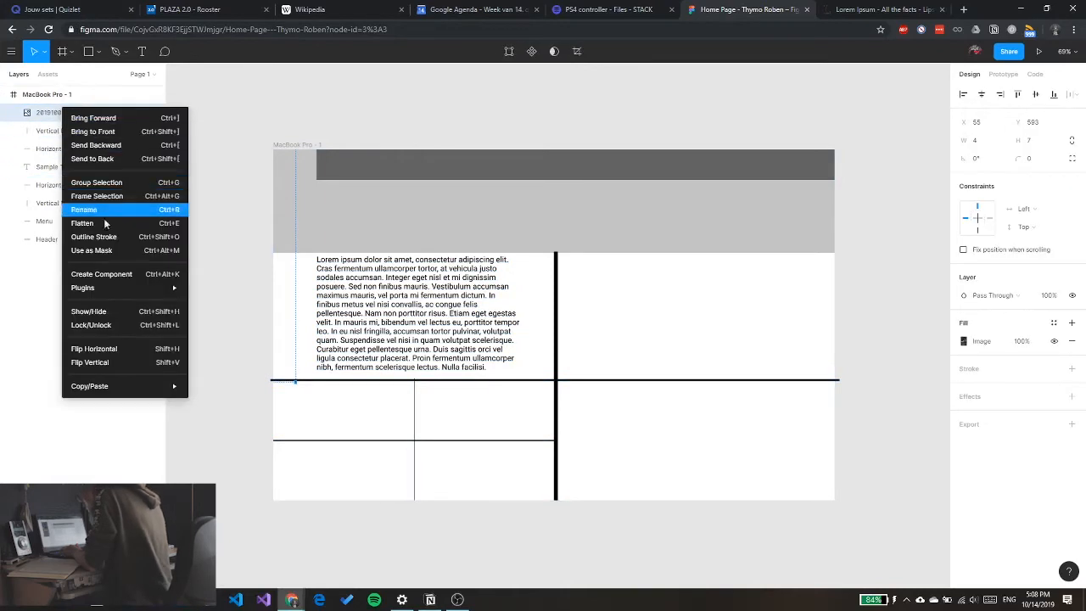
mouse_move(114, 292)
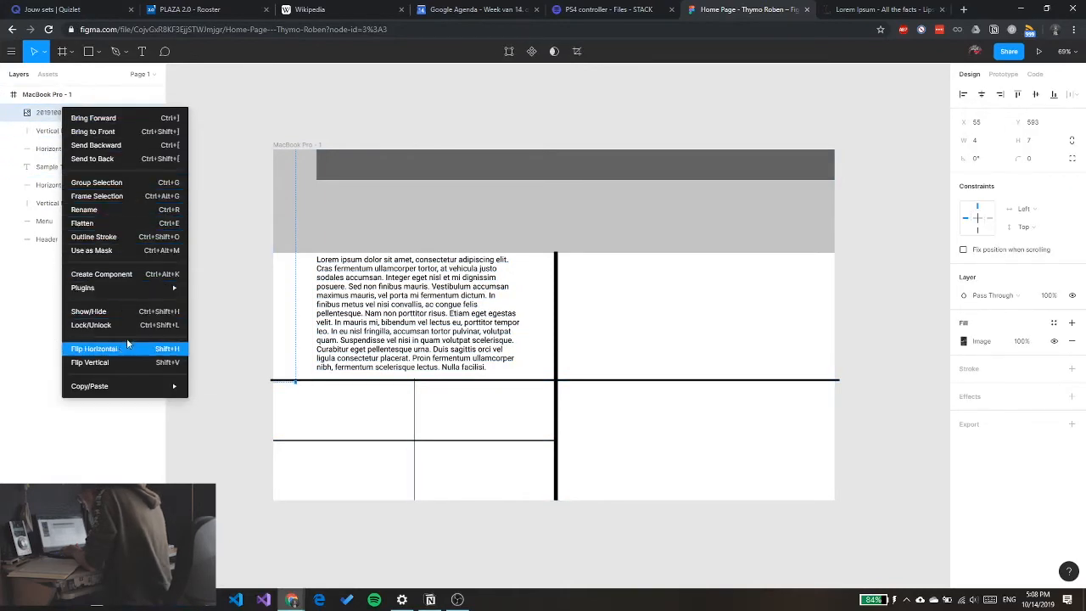
mouse_move(123, 390)
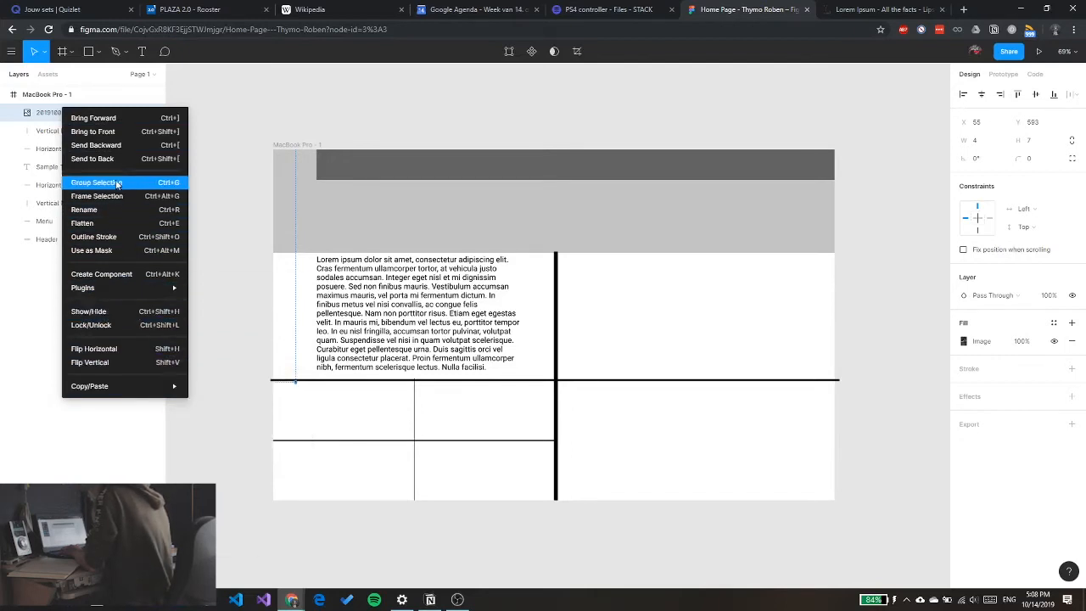
left_click(49, 338)
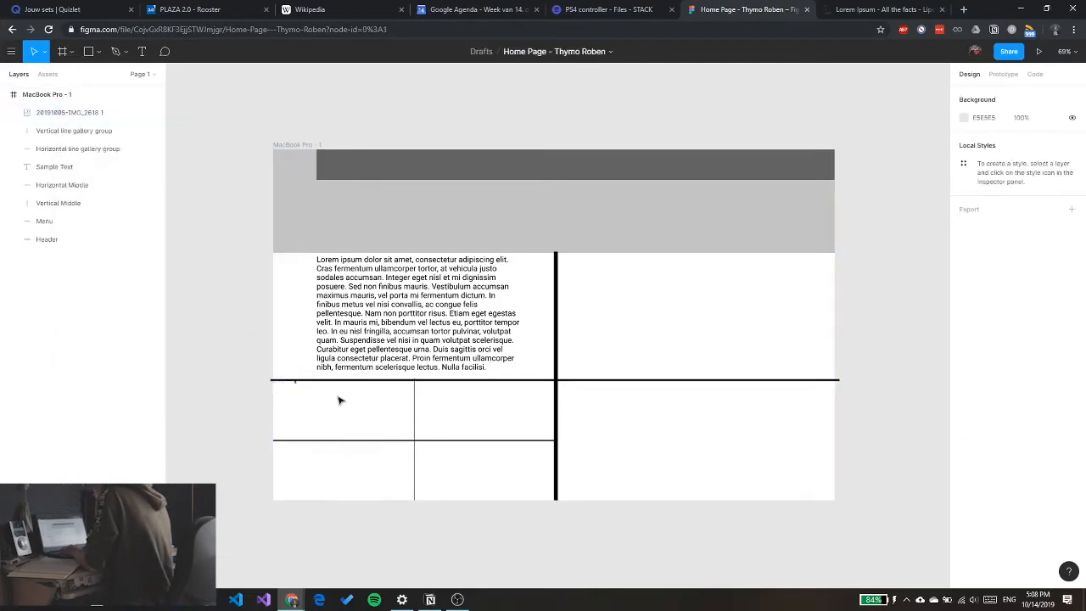
Move the tiny image to about X 111, Y 661 in the upper left gallery cell and enlarge it to about 176 by 308
double_click(296, 386)
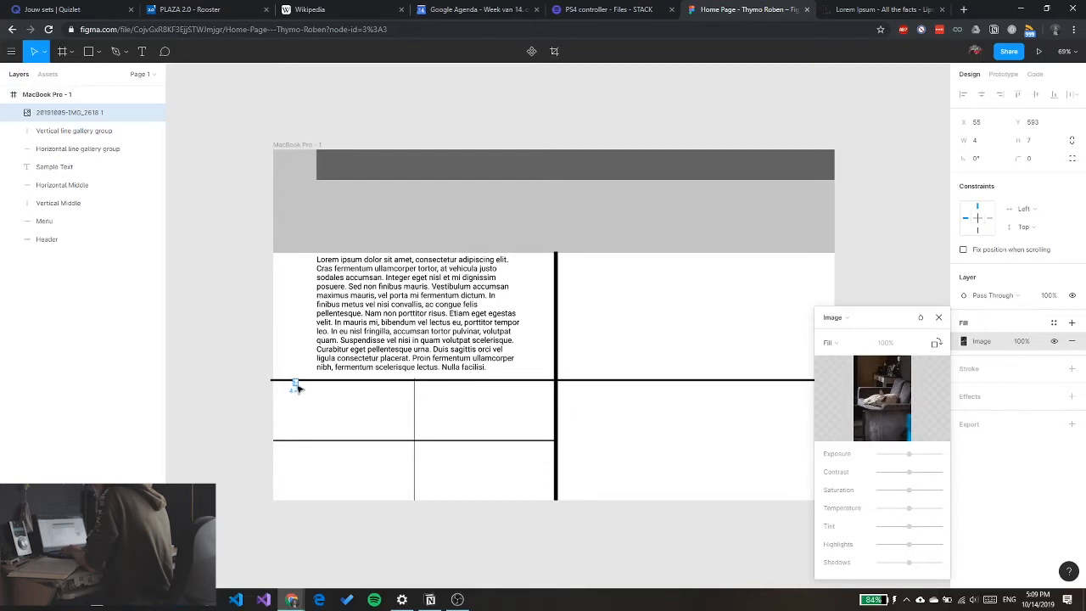
left_click_drag(296, 387, 320, 413)
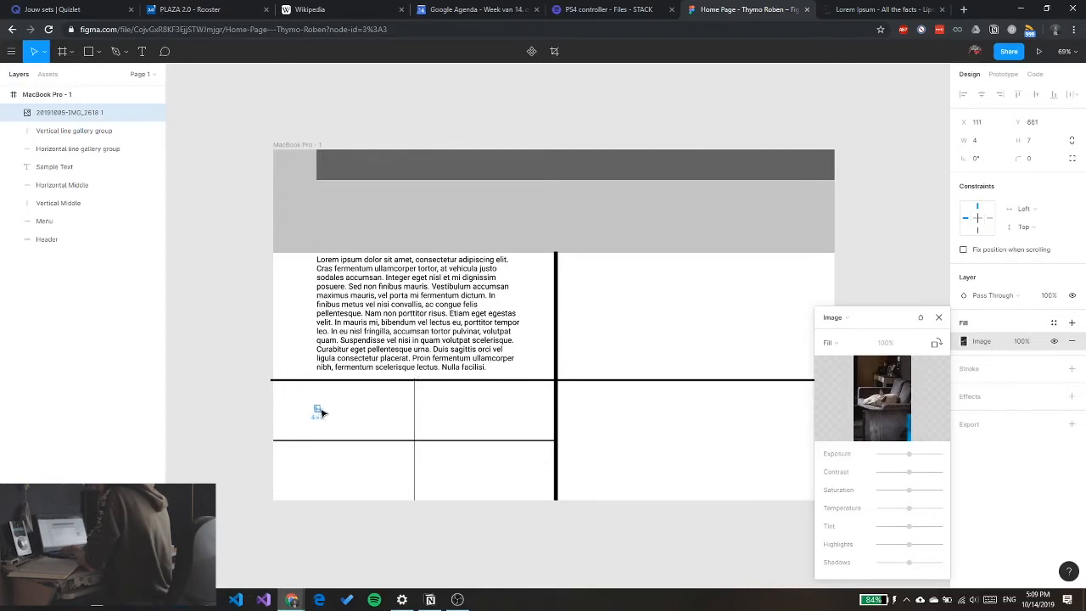
scroll(320, 412, "up", 5)
scroll(322, 413, "left", 3)
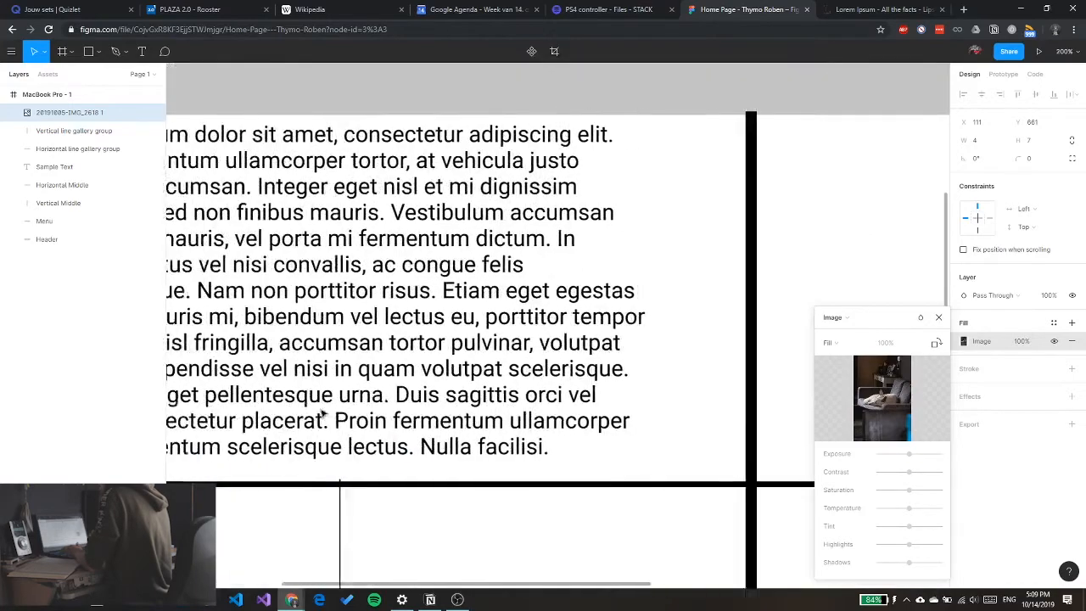
scroll(322, 412, "down", 3)
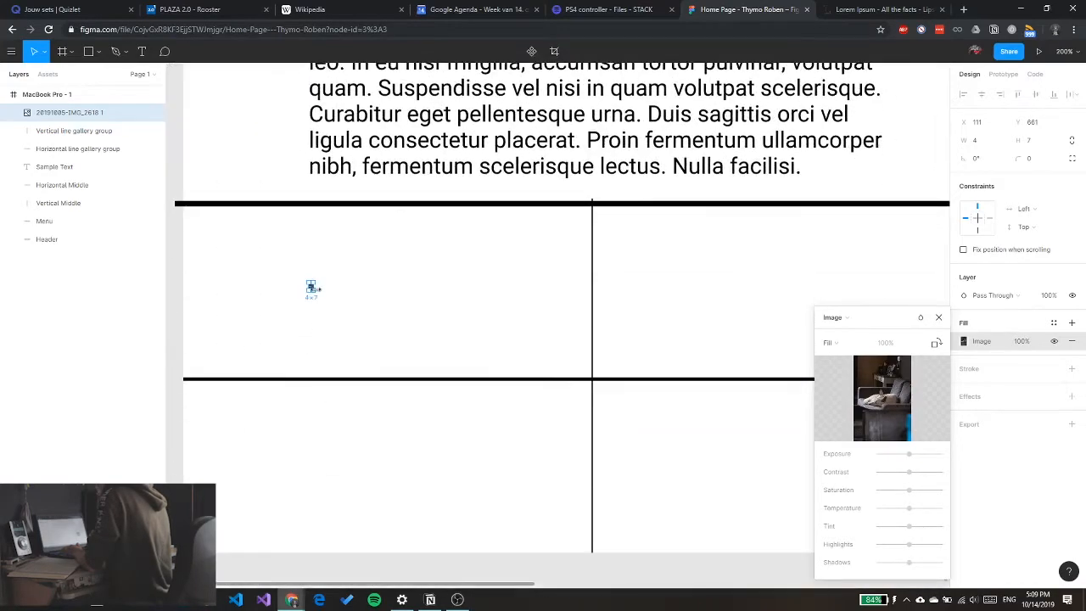
left_click_drag(313, 289, 507, 476)
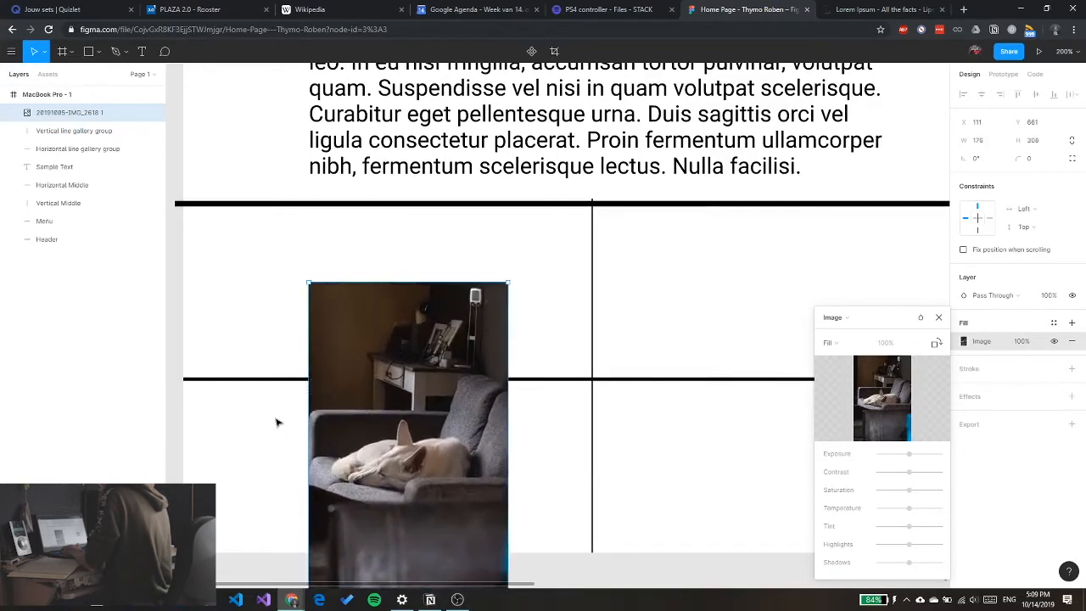
Move the enlarged image against the frame's left edge directly below the Horizontal Middle line, at about X 0, Y 594
left_click_drag(377, 440, 255, 359)
key("shift+0")
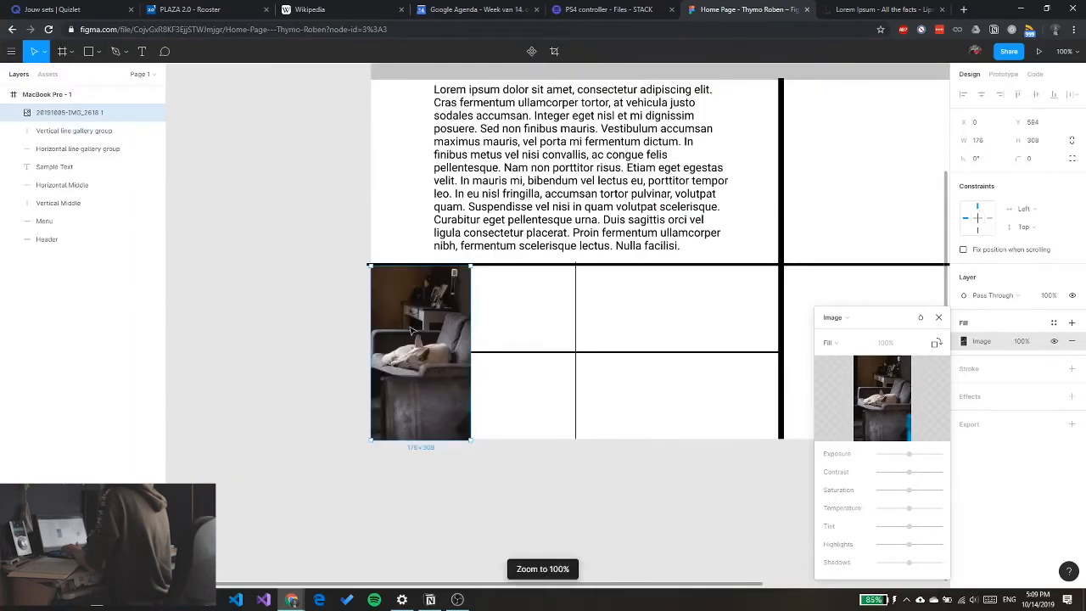
scroll(411, 330, "up", 4)
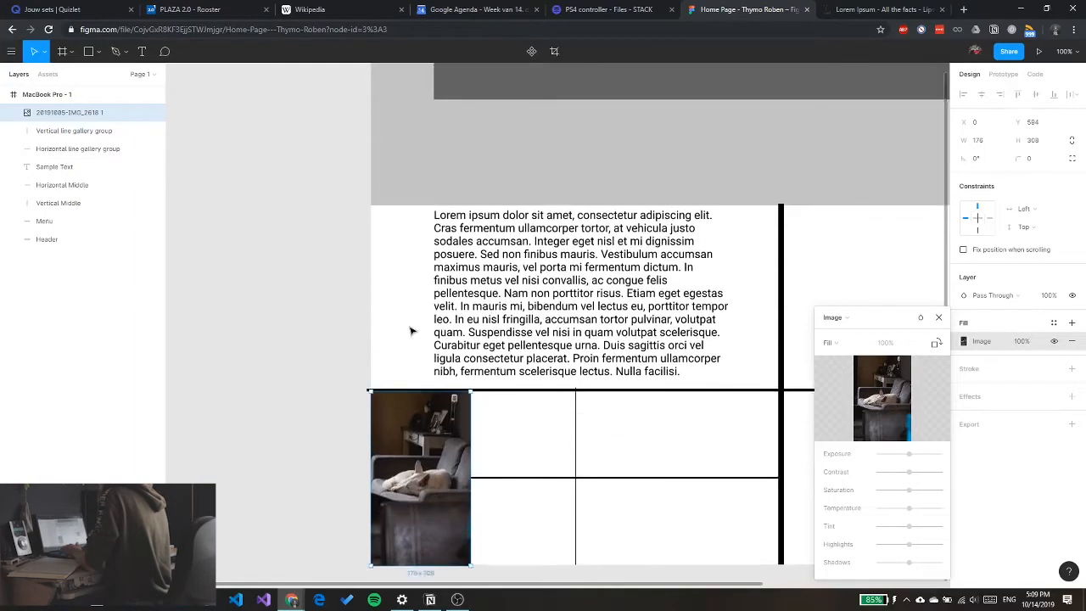
Close the image fill settings and delete the horizontal and vertical gallery group lines
scroll(410, 331, "right", 5)
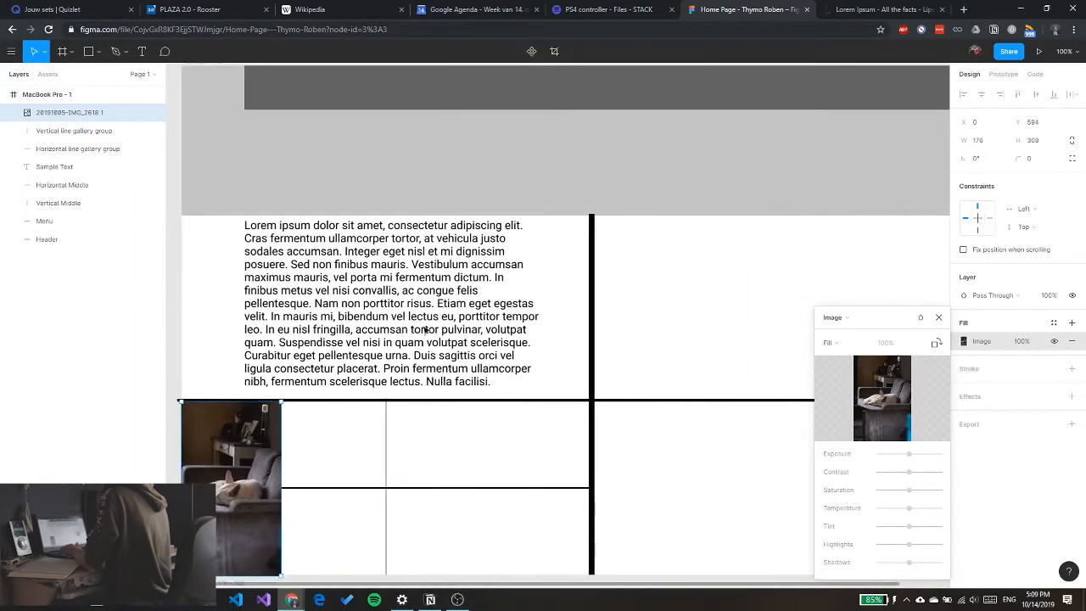
left_click(940, 316)
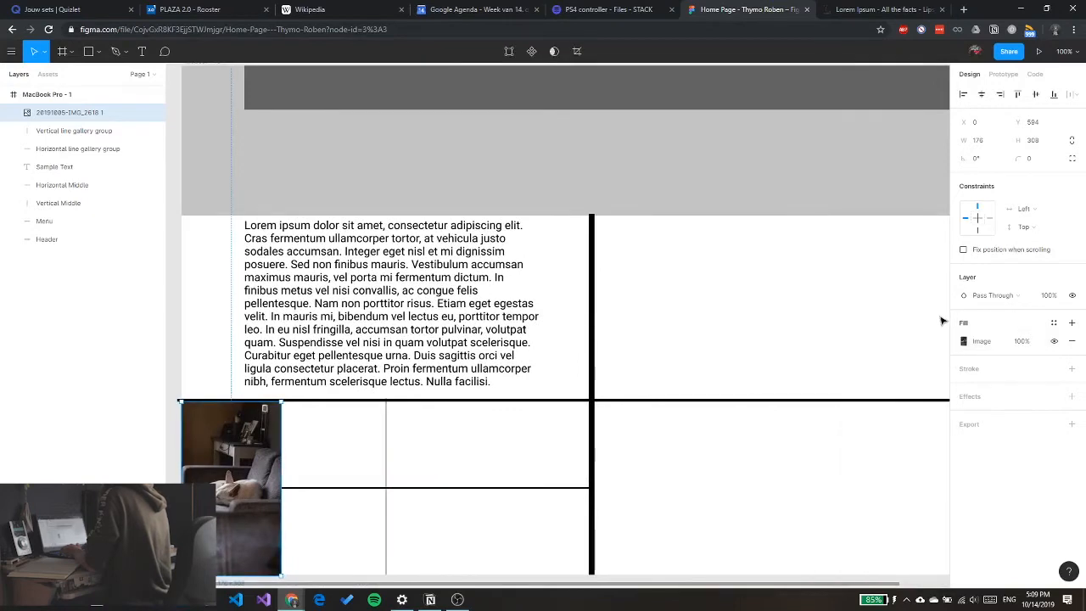
key("minus")
key("plus")
scroll(942, 320, "right", 3)
scroll(942, 321, "left", 2)
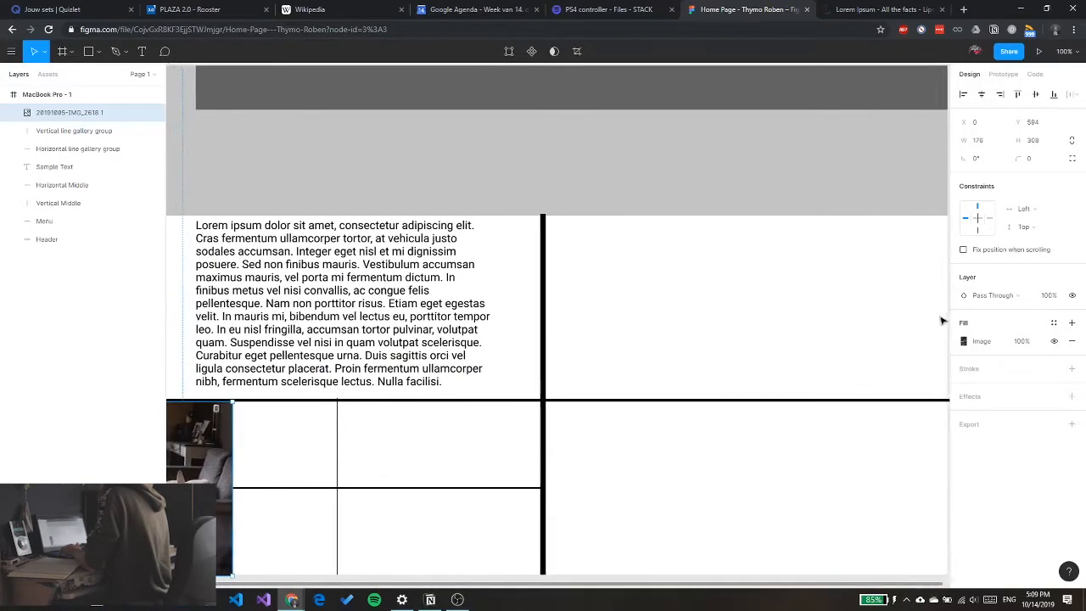
key("shift+0")
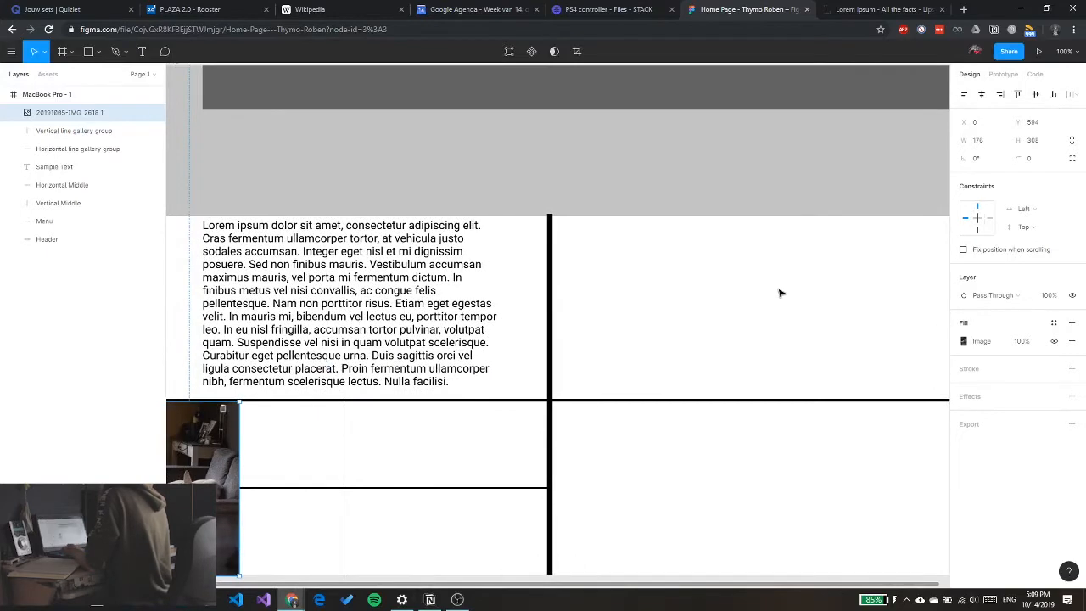
scroll(781, 292, "down", 5)
scroll(780, 292, "up", 3)
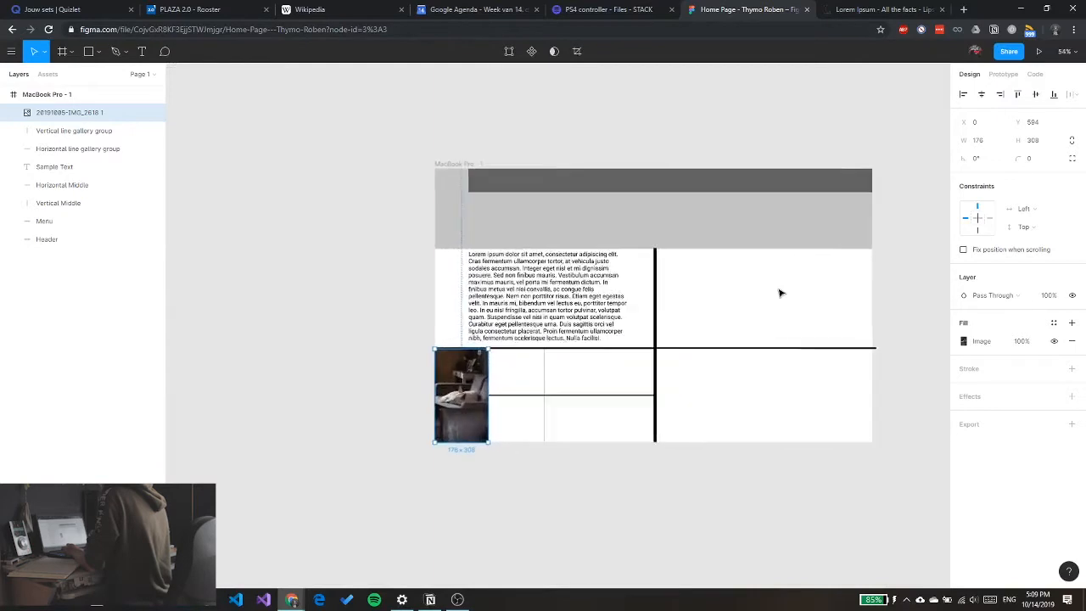
left_click(543, 390)
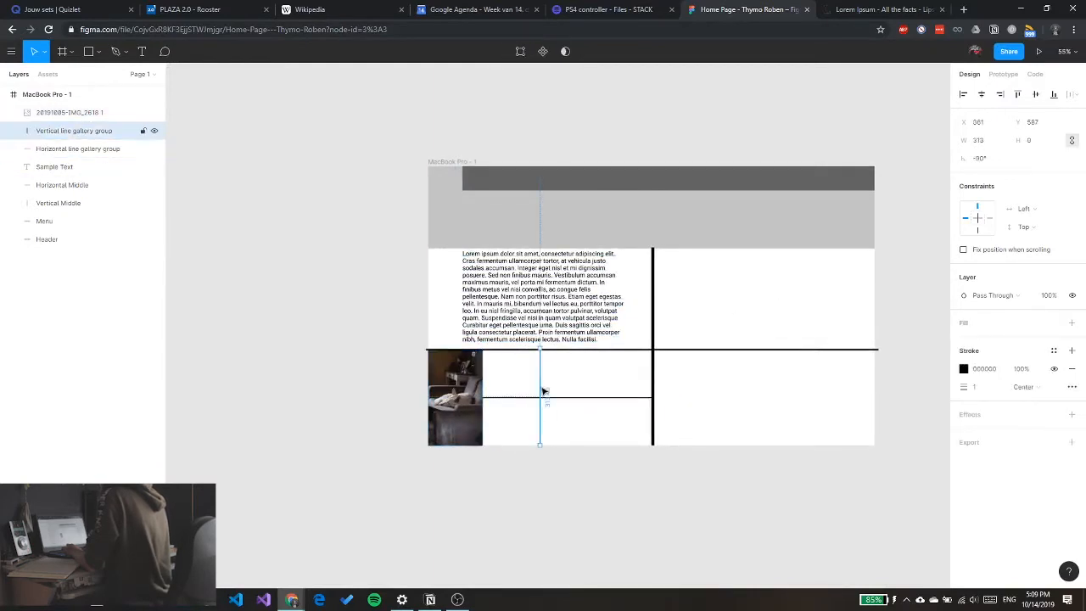
left_click(531, 398)
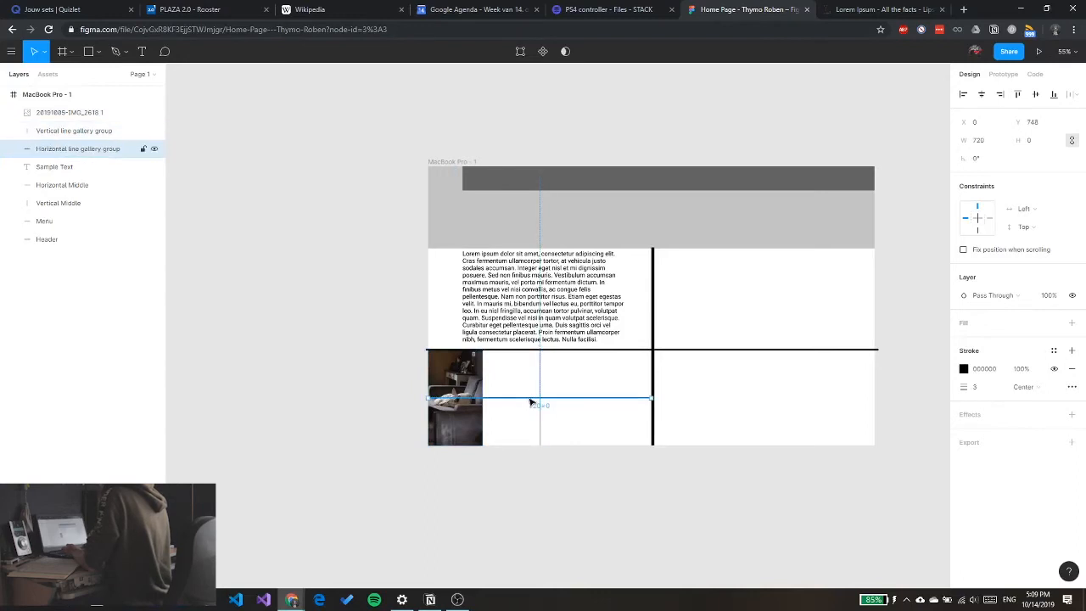
key("Delete")
left_click(539, 402)
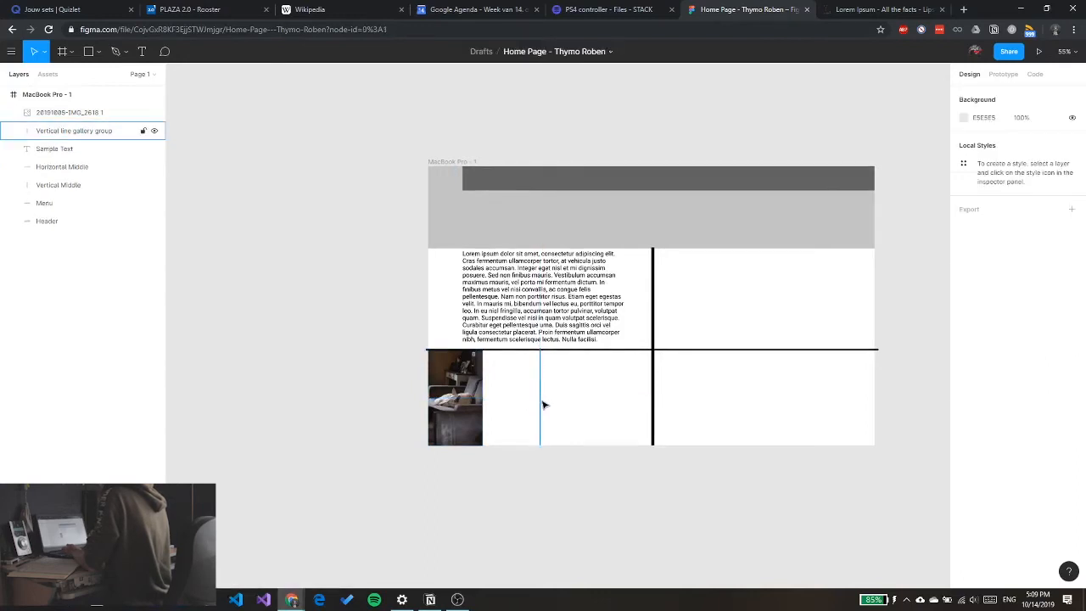
key("Delete")
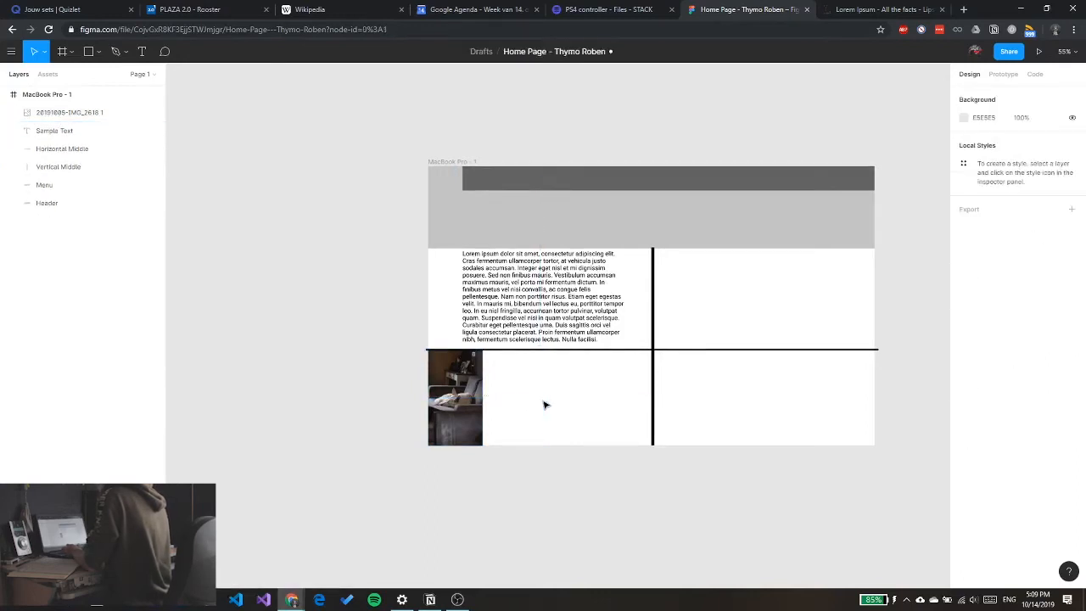
Rename the 20191005-IMG_2618 1 image layer as Gallery_IMG_Animals
scroll(546, 404, "up", 5, "ctrl")
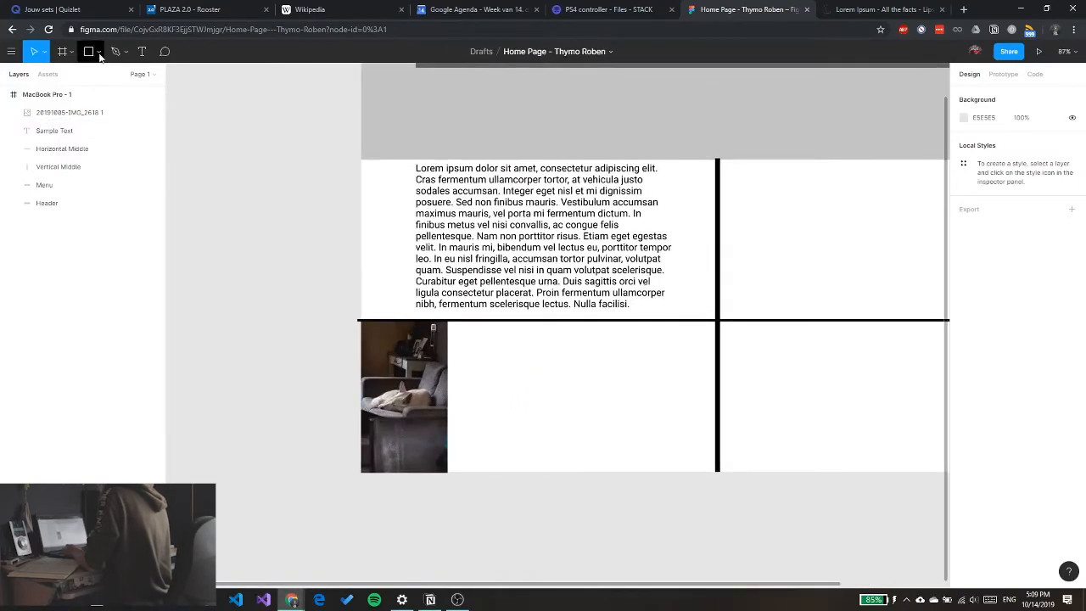
left_click(59, 114)
double_click(60, 114)
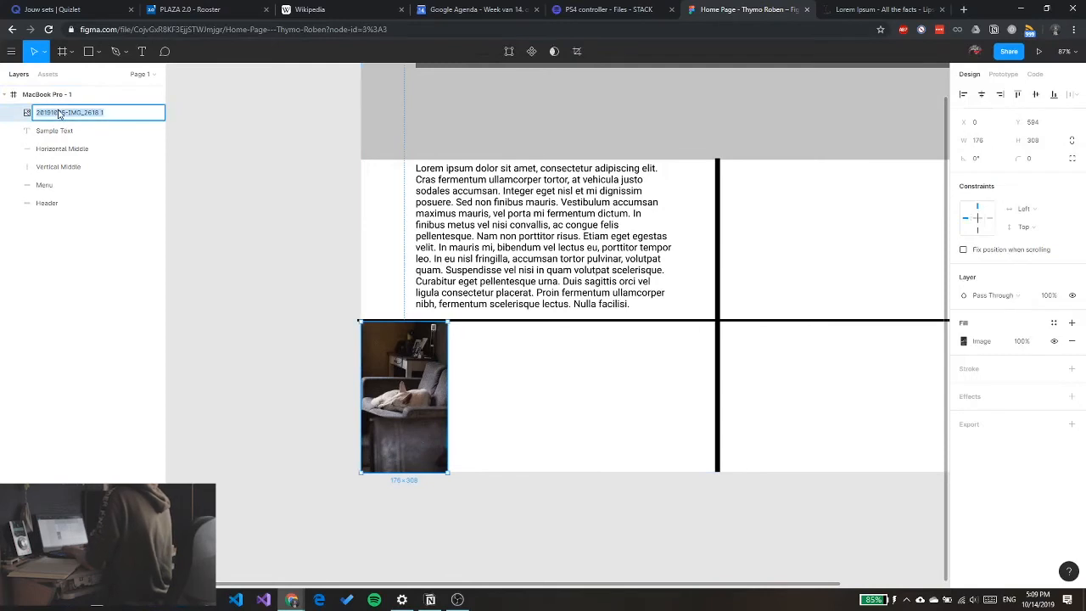
type("Gallery")
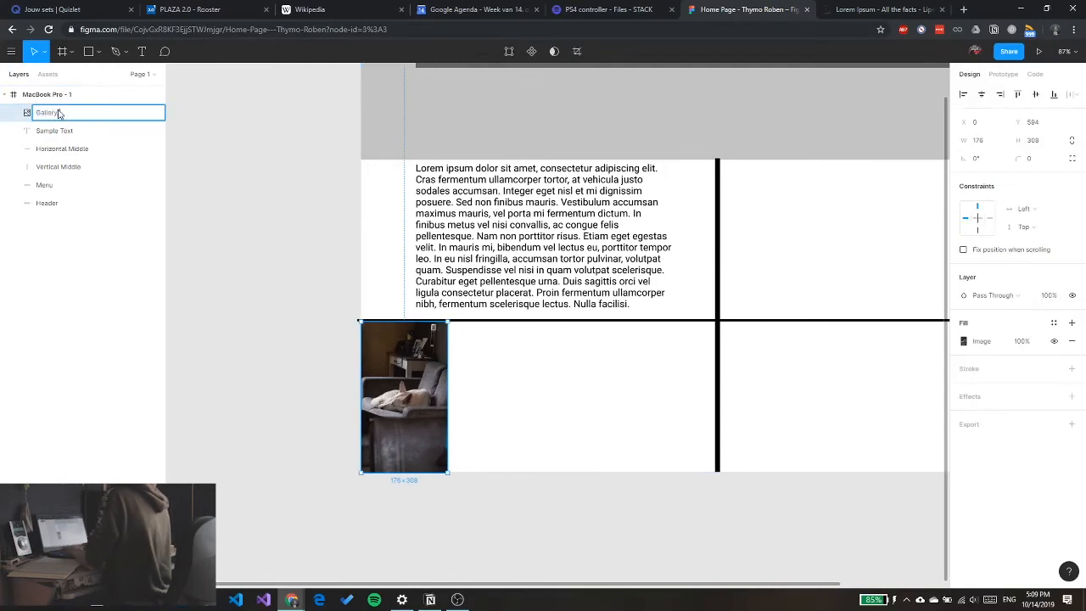
type(" IMG")
key("BackSpace")
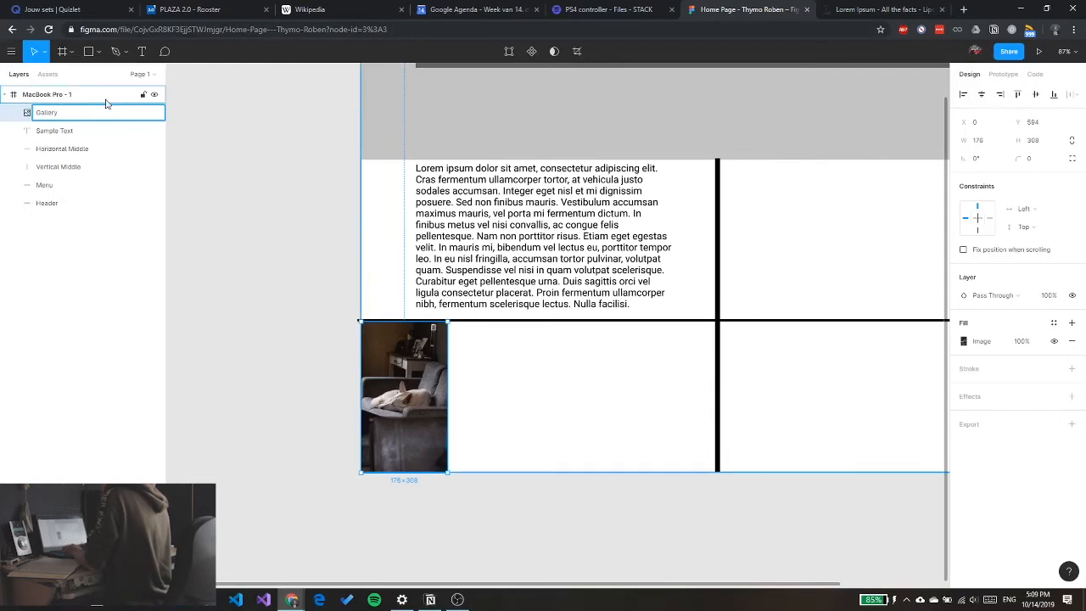
type("_IMG_Animals")
key("Return")
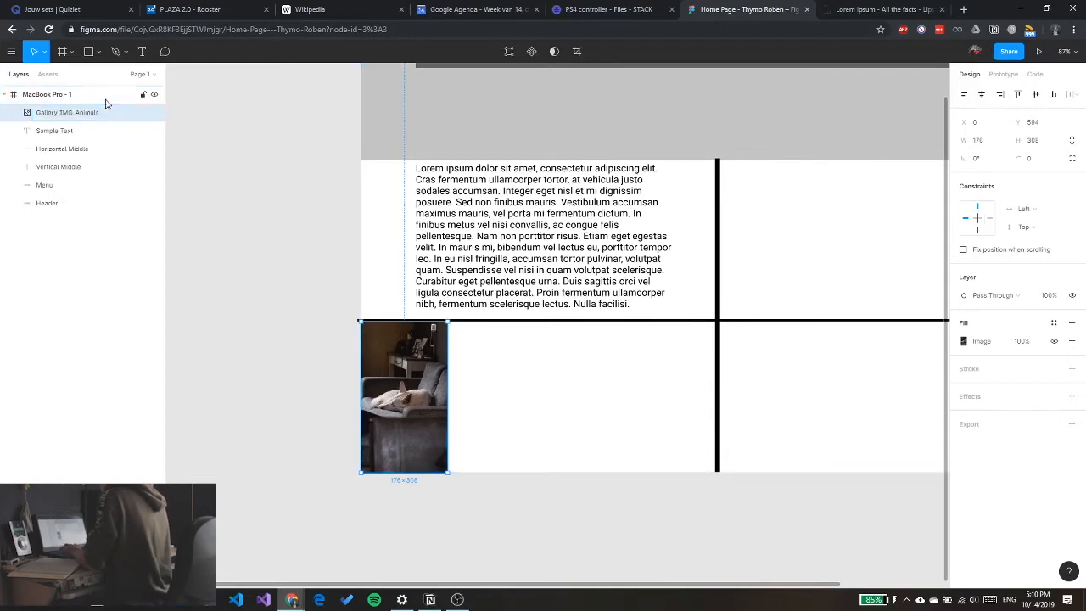
Place the photo Laptop-21.jpg in the gallery area beside the animal photo, about 52 by 65, at about X 247, Y 609
left_click(101, 53)
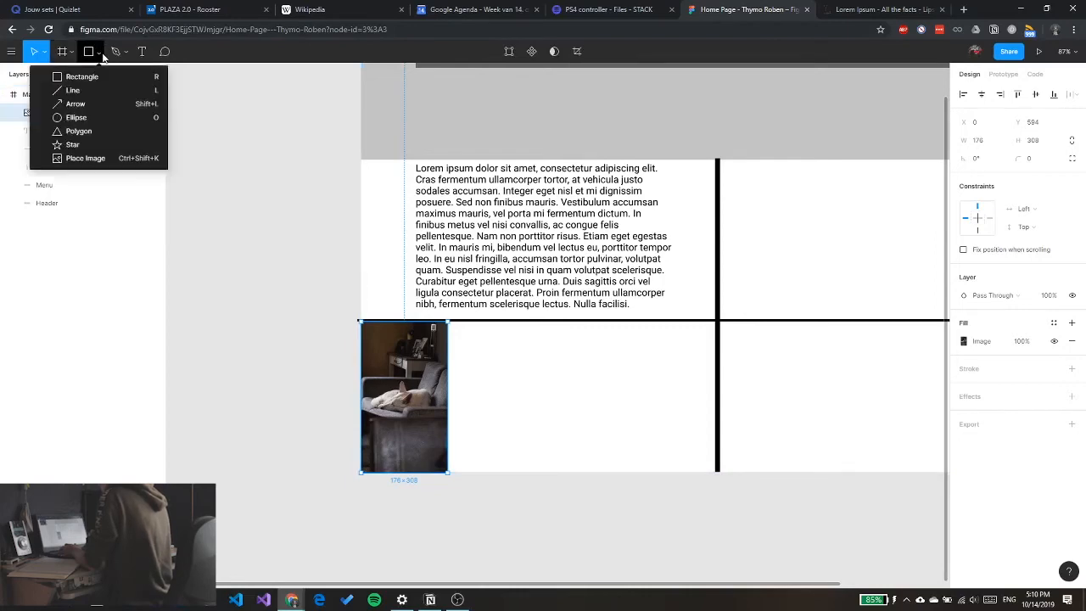
left_click(104, 160)
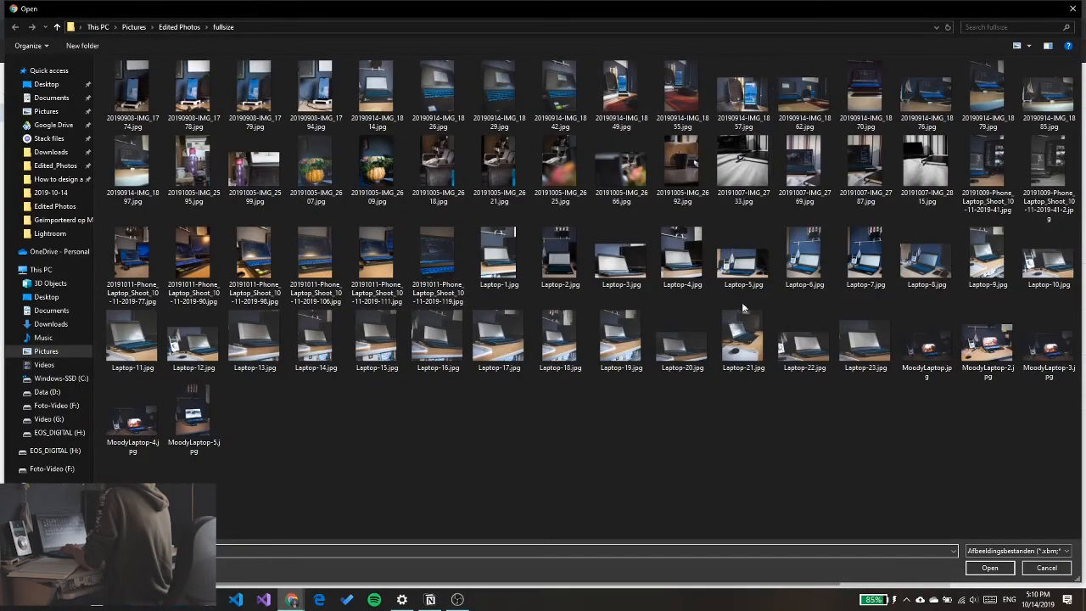
double_click(750, 333)
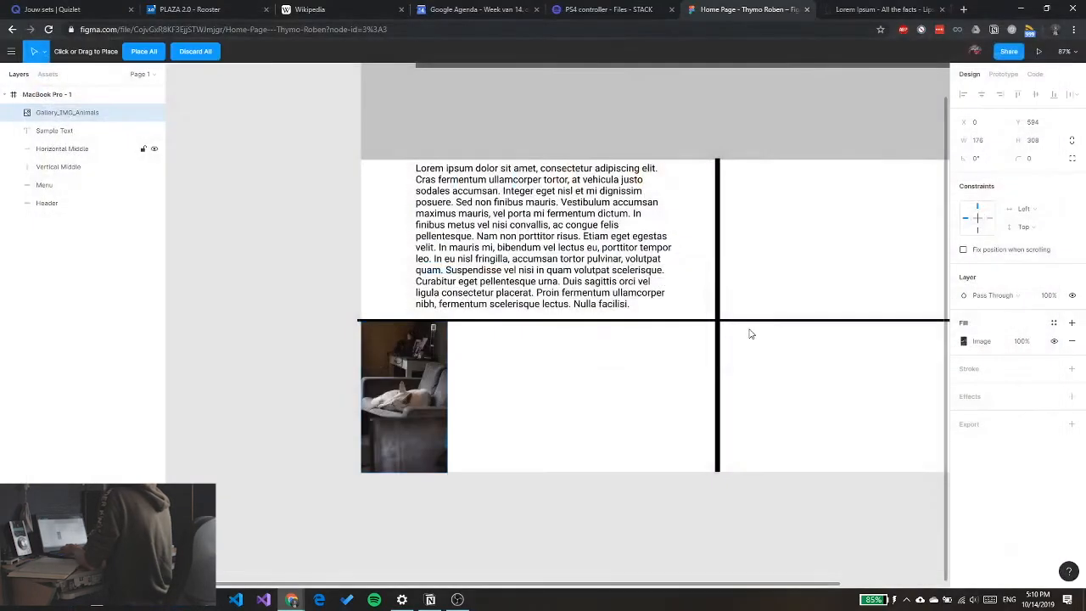
left_click(477, 327)
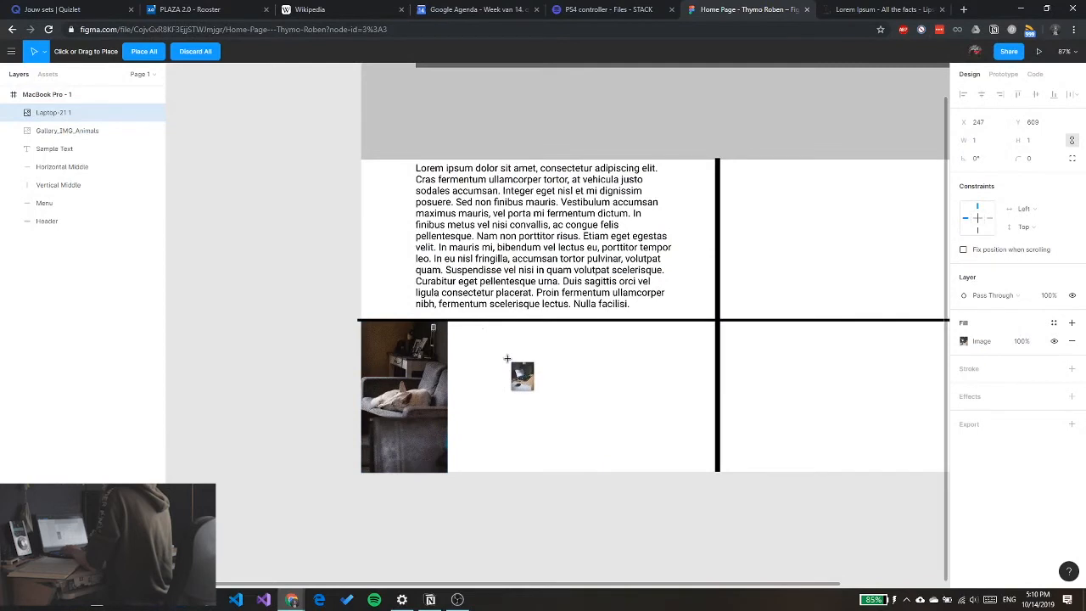
left_click(497, 358)
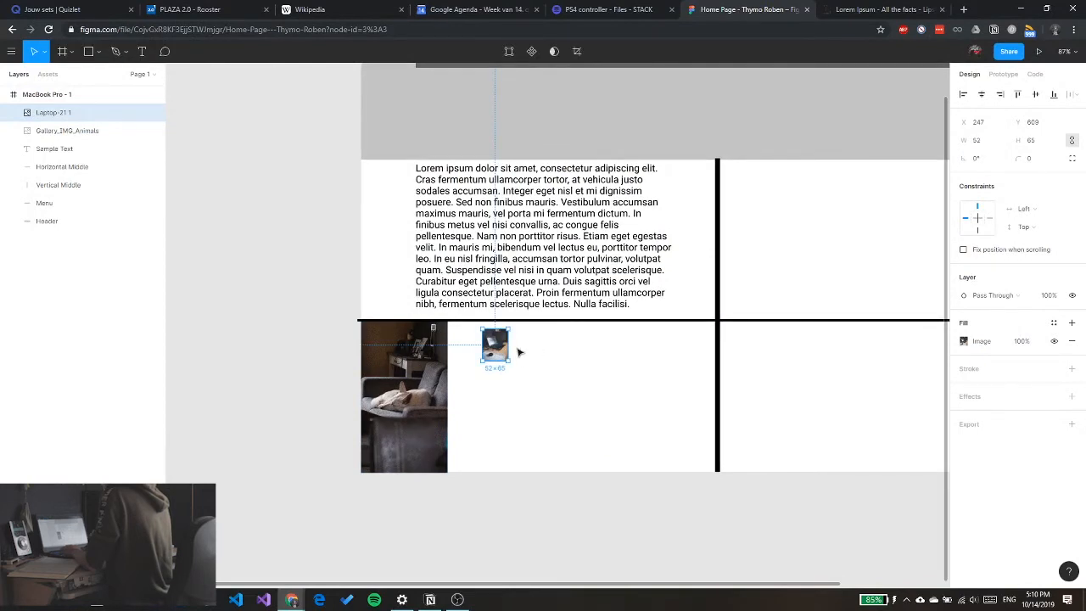
Enlarge the laptop photo to about 245 by 308 and move it against the Vertical Middle line, at about X 475, Y 595
left_click_drag(508, 364, 514, 426)
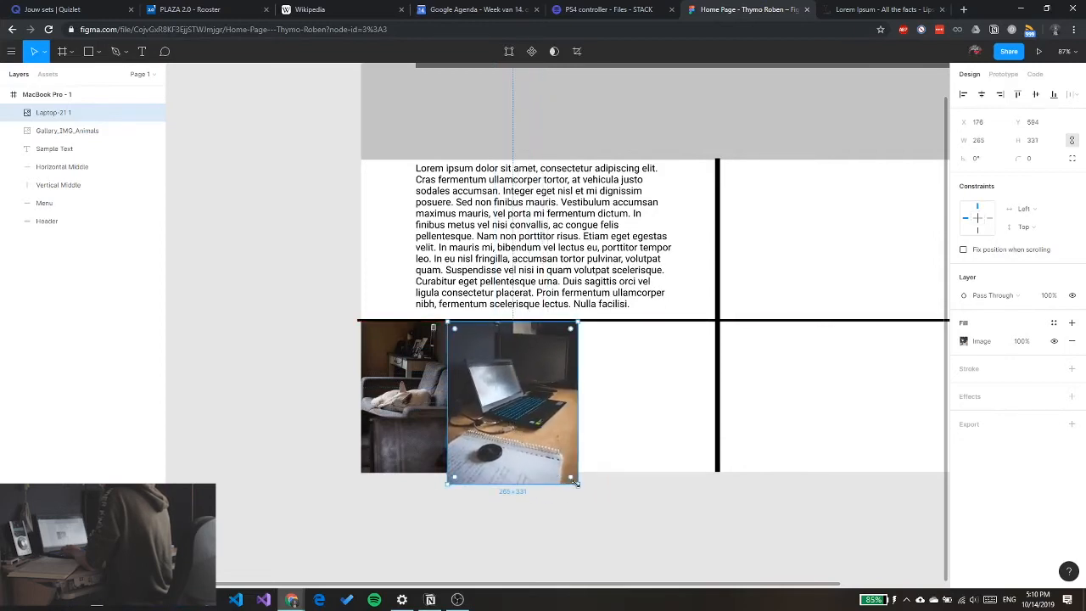
left_click_drag(576, 482, 567, 472)
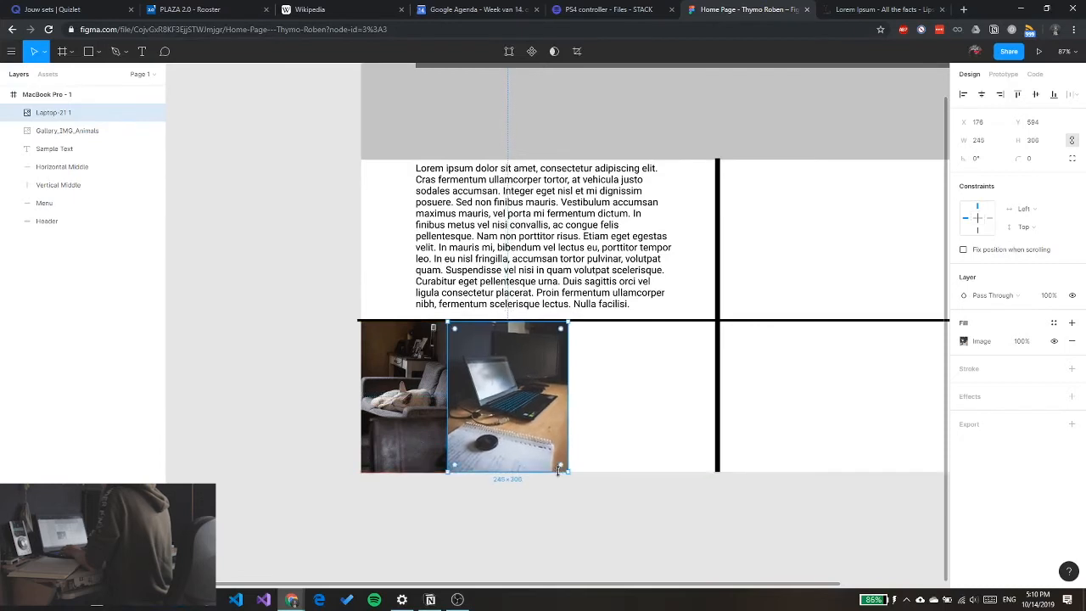
left_click_drag(514, 431, 665, 436)
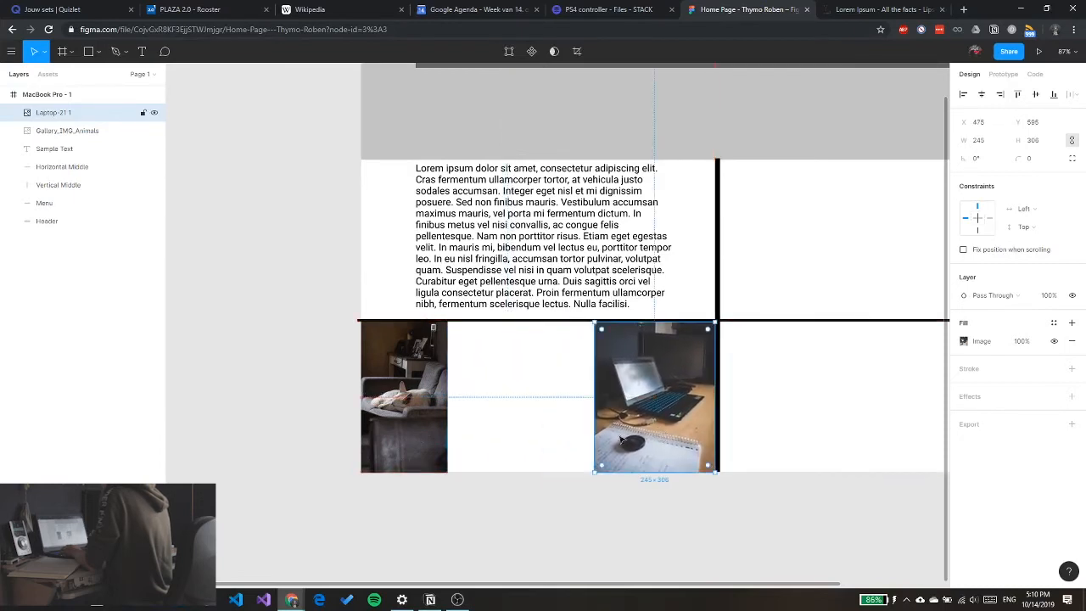
Fine-tune the laptop photo's size to about 247 by 309 so it meets both middle lines and the frame's lower edge
left_click_drag(593, 471, 595, 471)
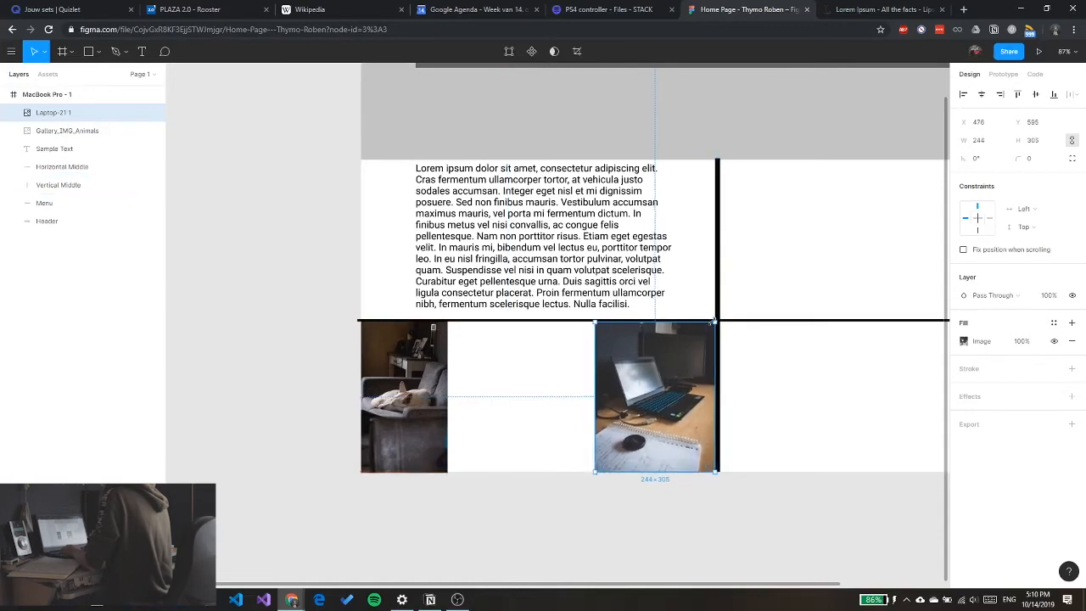
left_click_drag(712, 321, 717, 319)
left_click(590, 359)
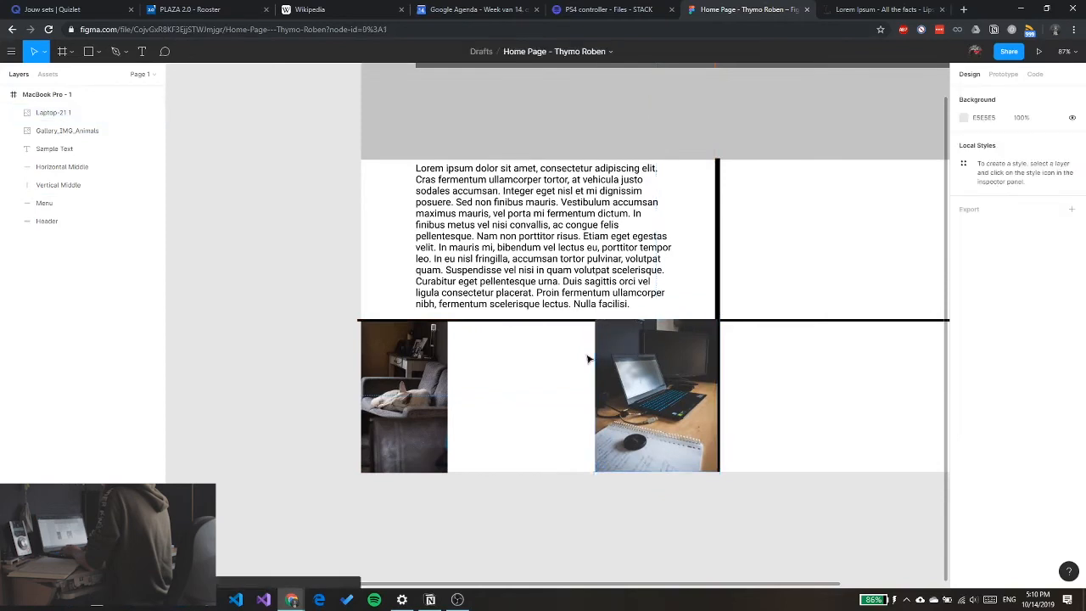
left_click(601, 381)
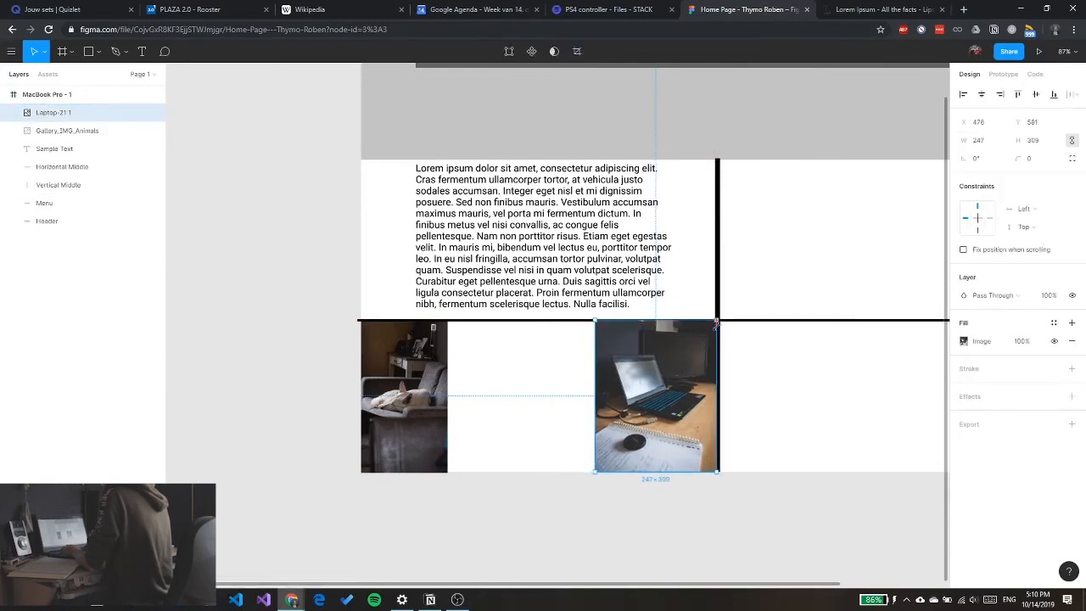
left_click(412, 375)
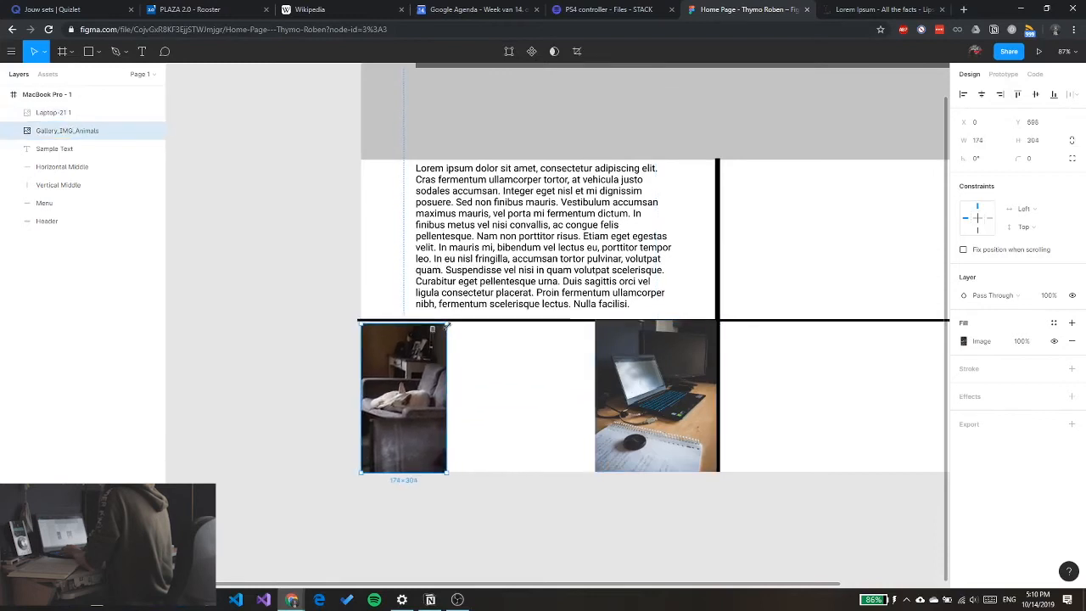
left_click(269, 325)
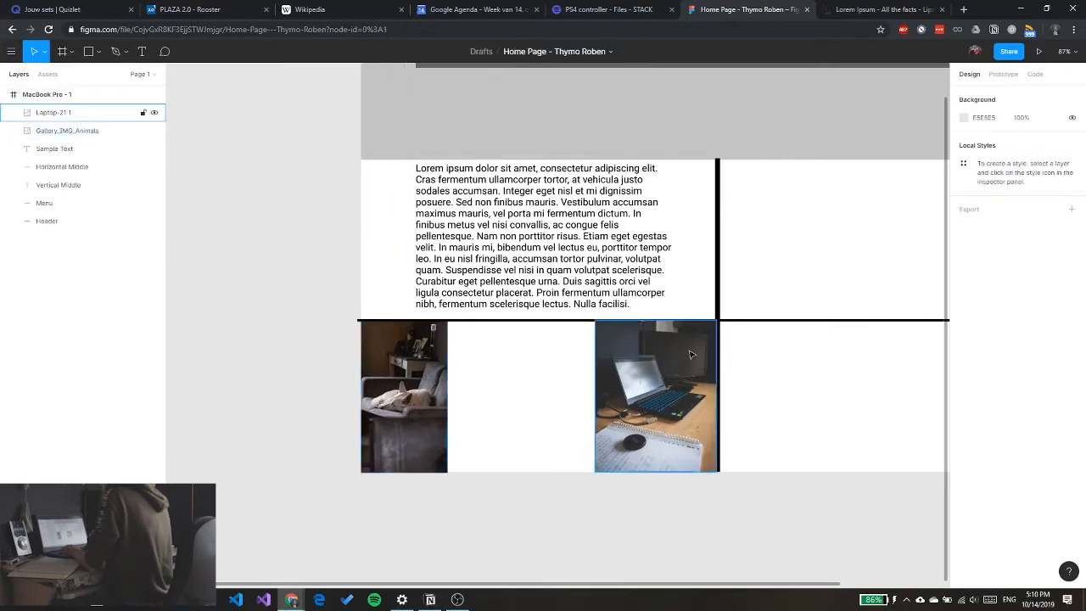
Rename the laptop photo's layer as Gallery_IMG_Products
double_click(57, 113)
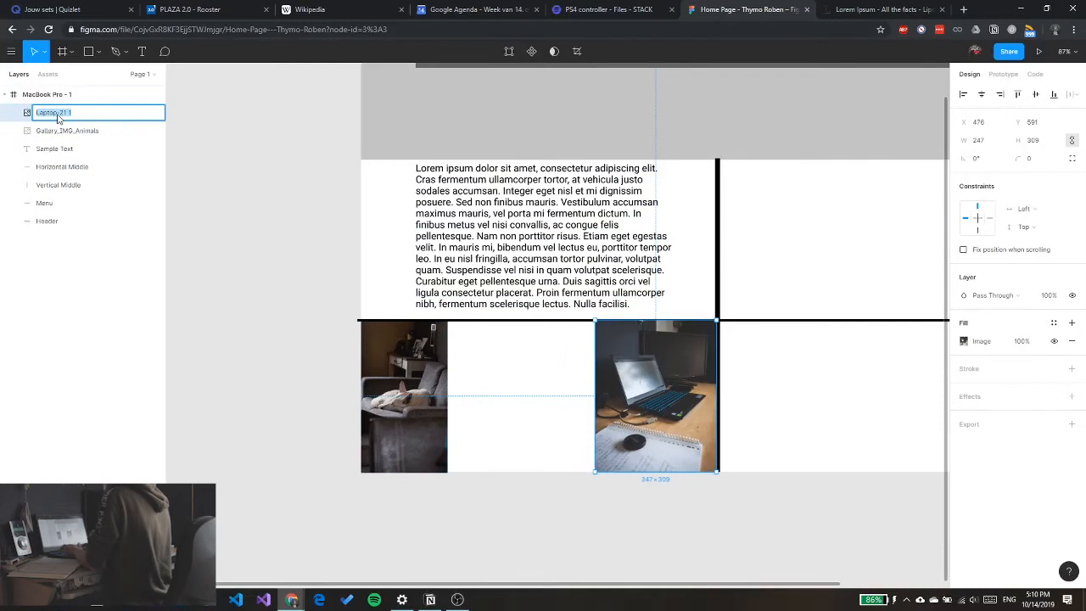
type("Gallery_IM")
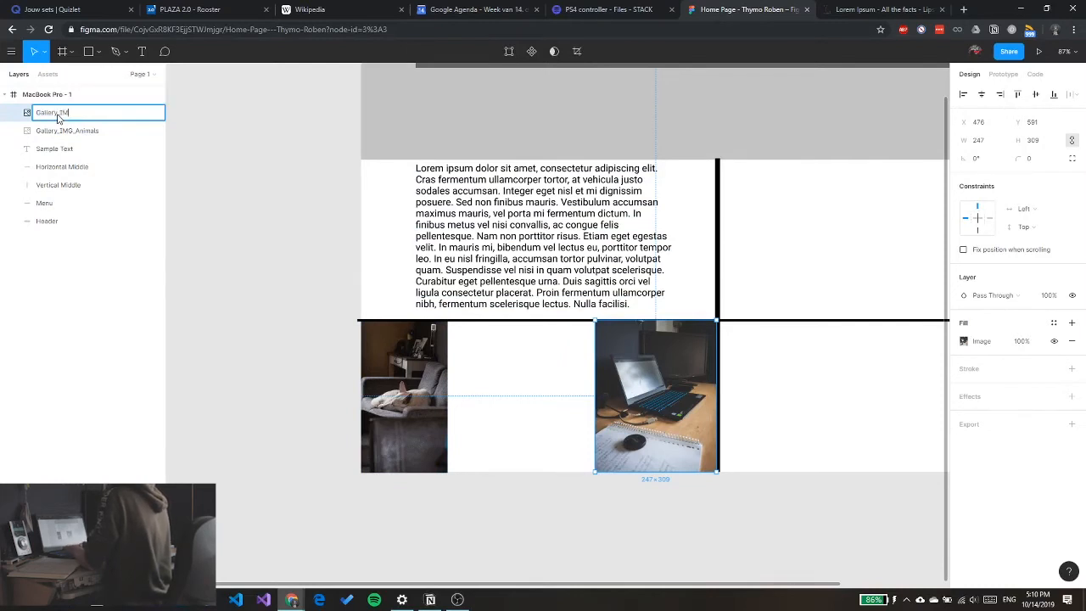
type("G_")
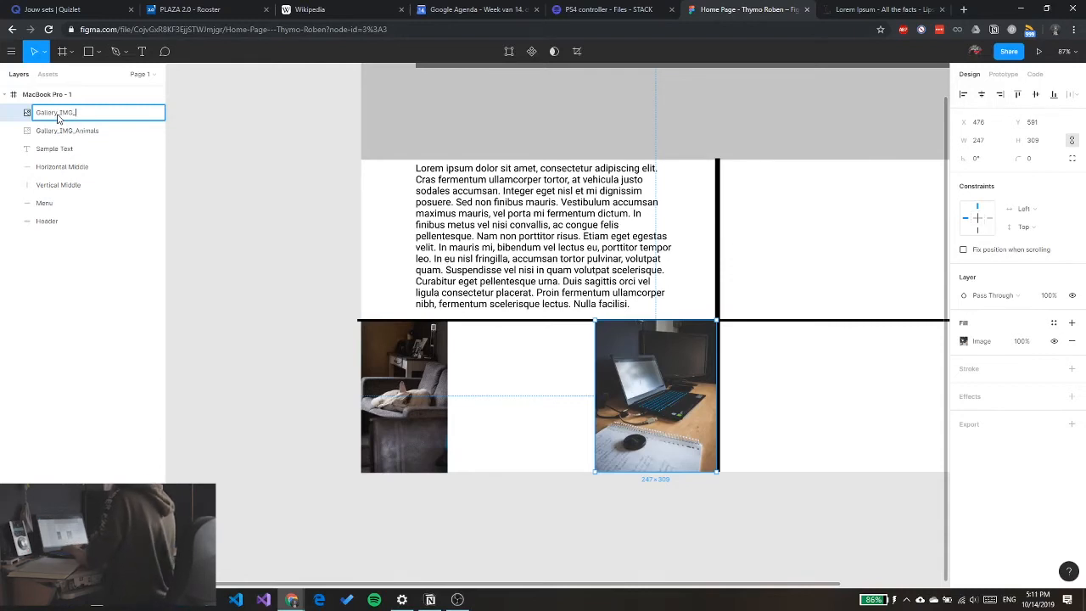
type("P")
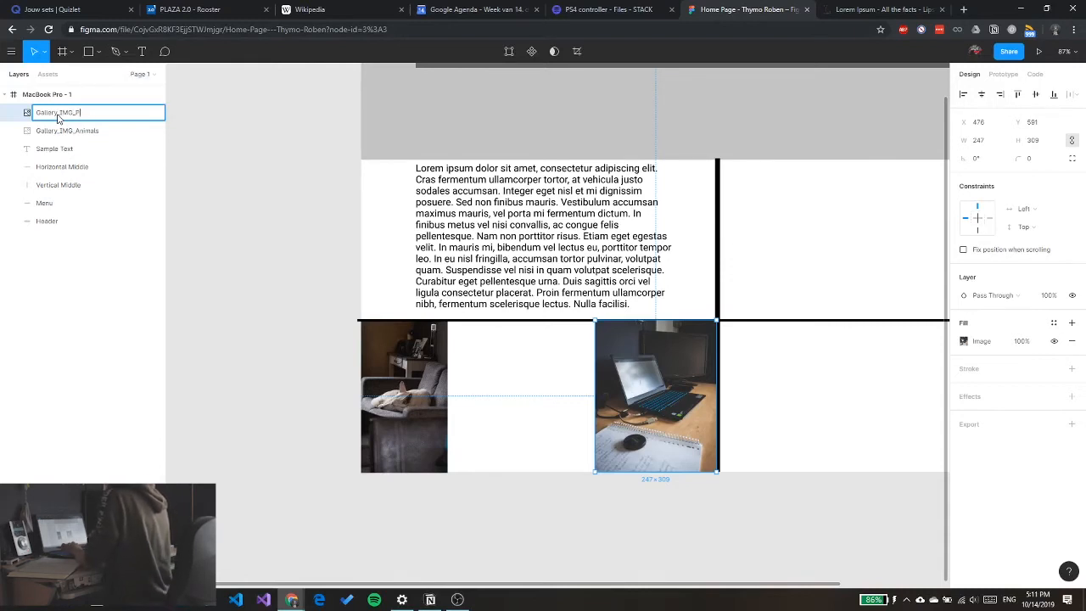
type("re")
type("ducts")
key("Return")
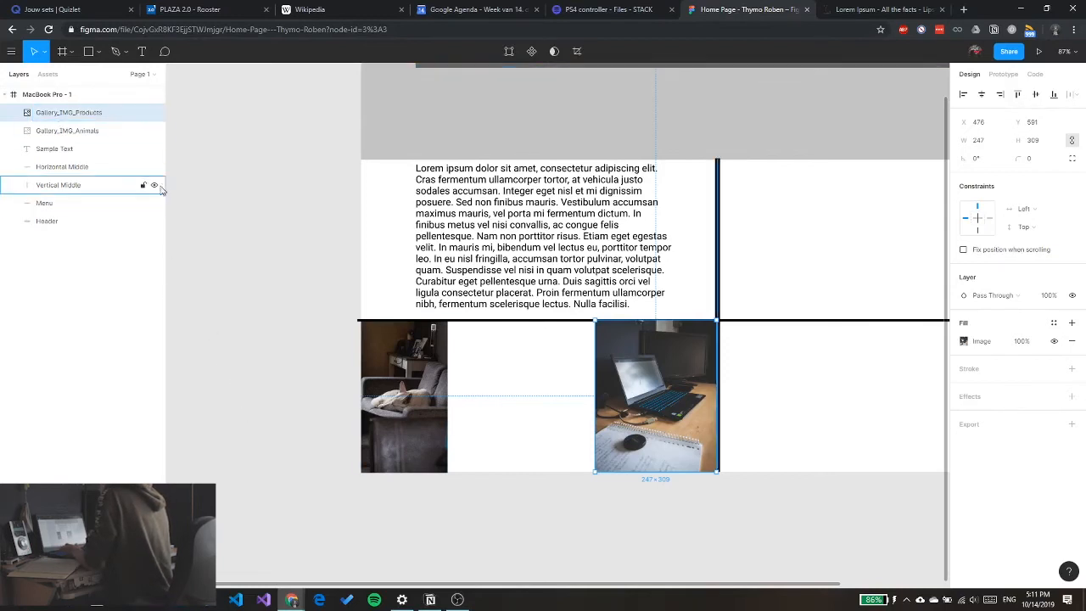
Place the portrait photo numbered 18 from the Edited_Photos folder between the two gallery photos, at about X 391, Y 872
left_click(98, 52)
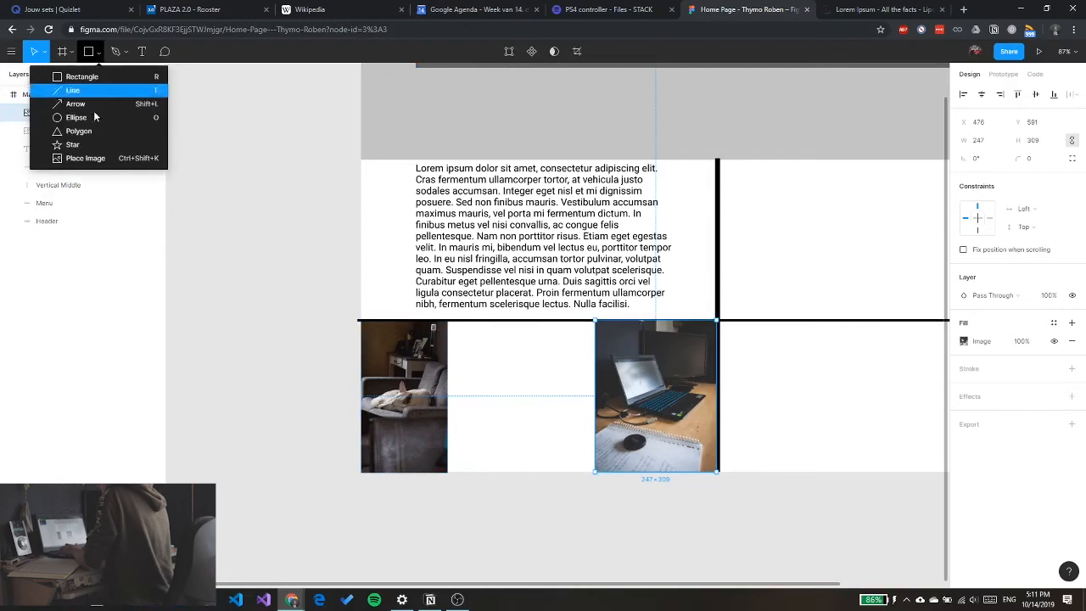
left_click(87, 158)
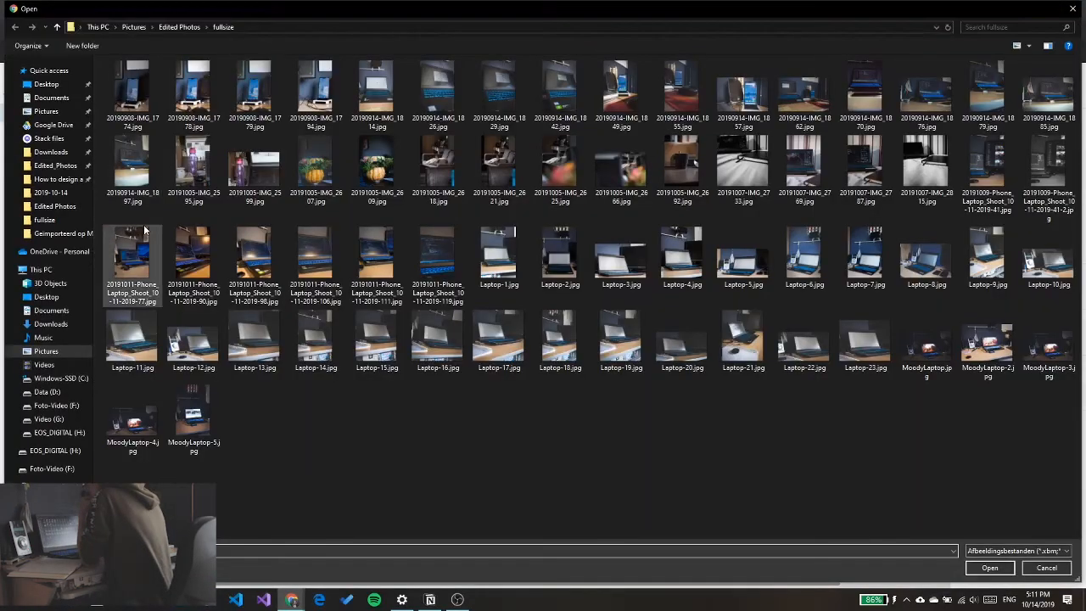
left_click(62, 351)
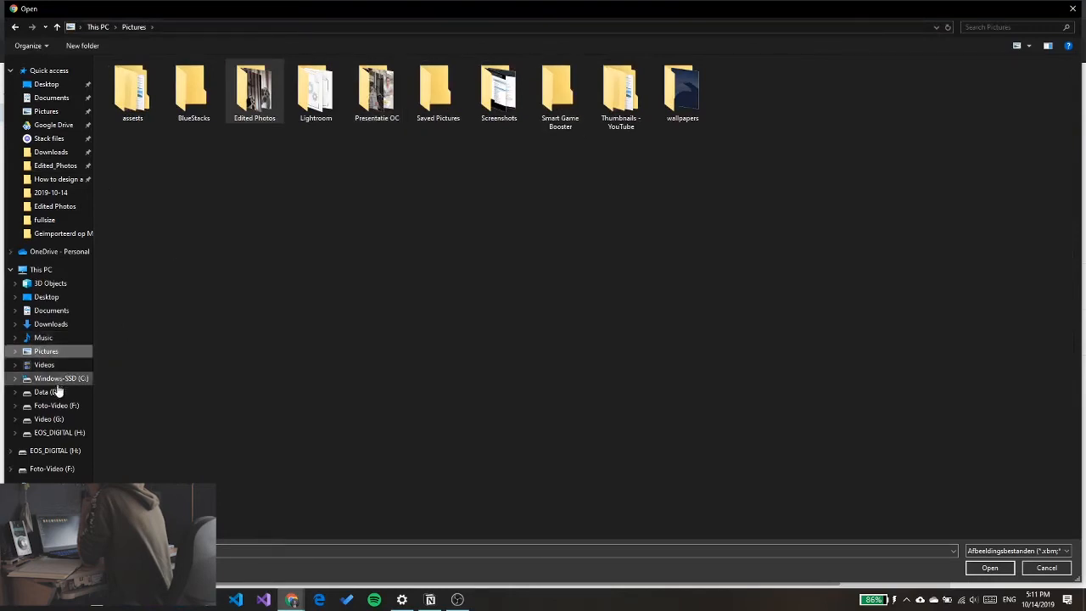
left_click(63, 167)
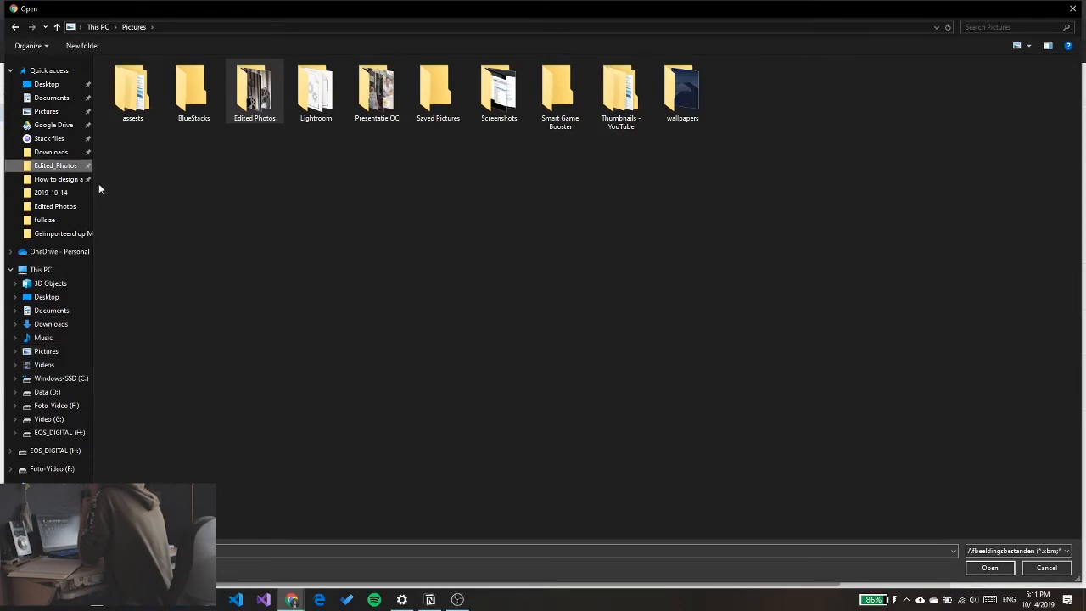
scroll(218, 216, "down", 5)
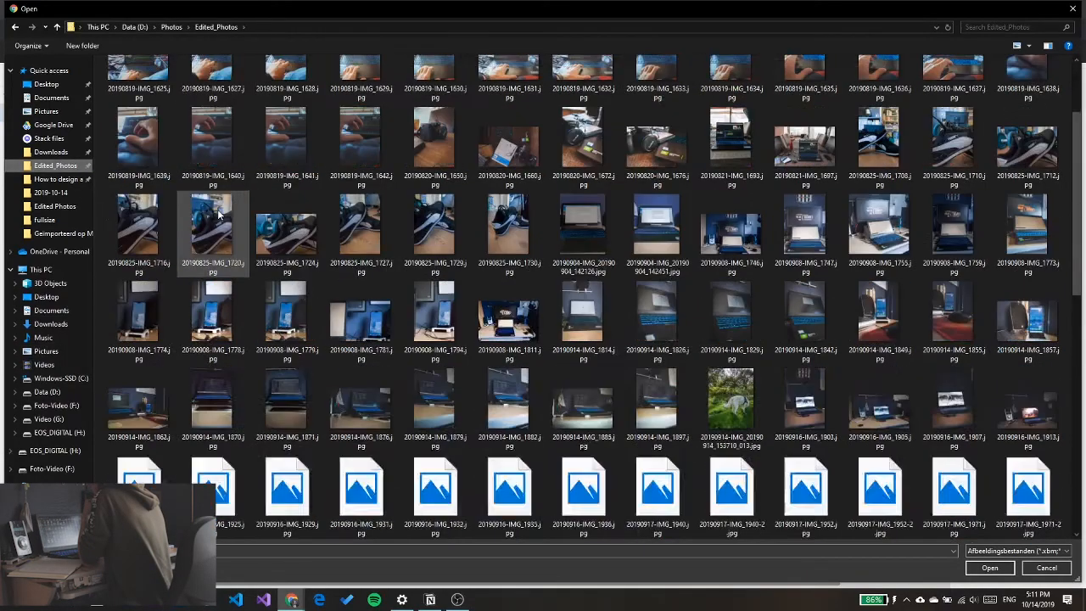
scroll(218, 215, "down", 3)
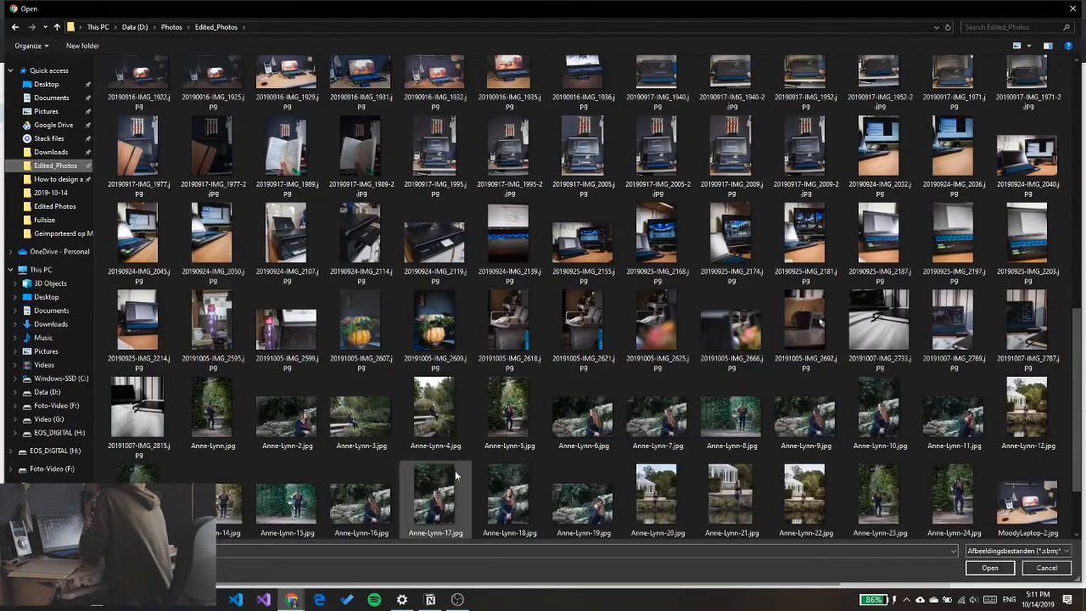
double_click(515, 490)
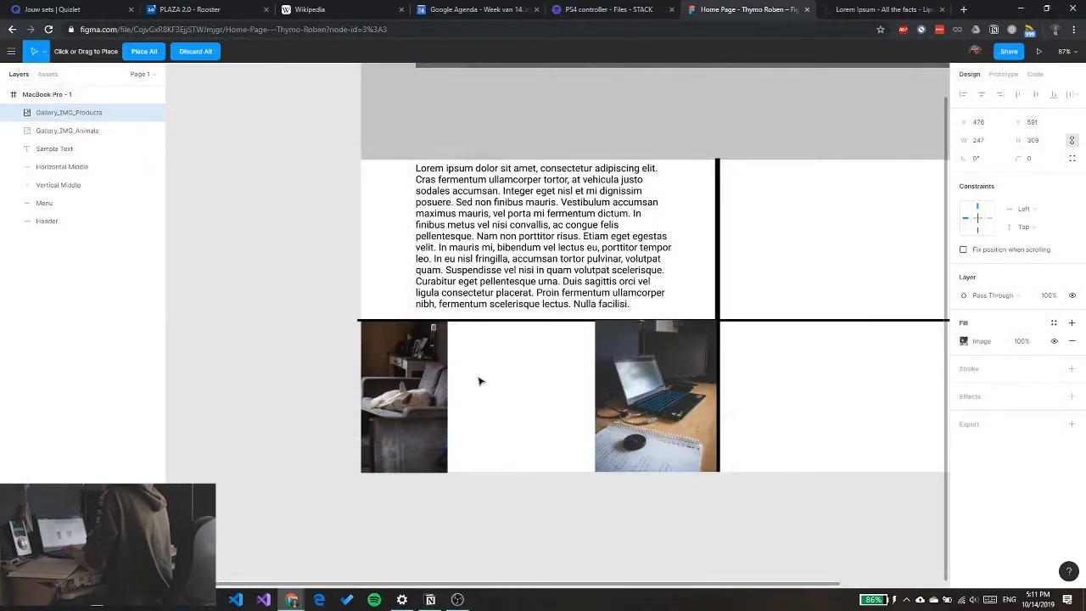
left_click(554, 462)
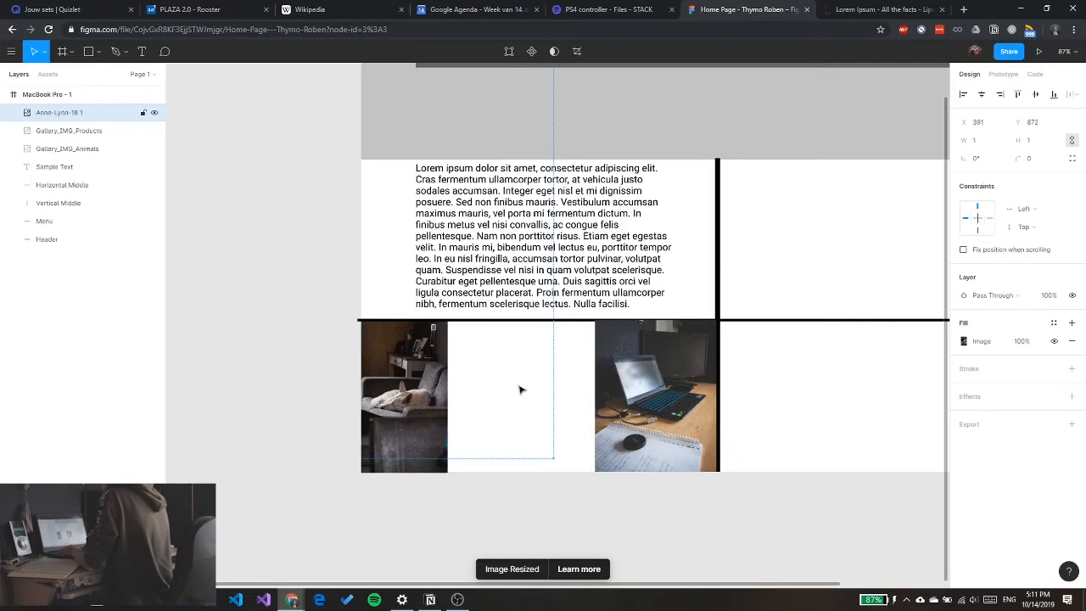
Set the computer's plugged-in power mode to Best performance
left_click(947, 602)
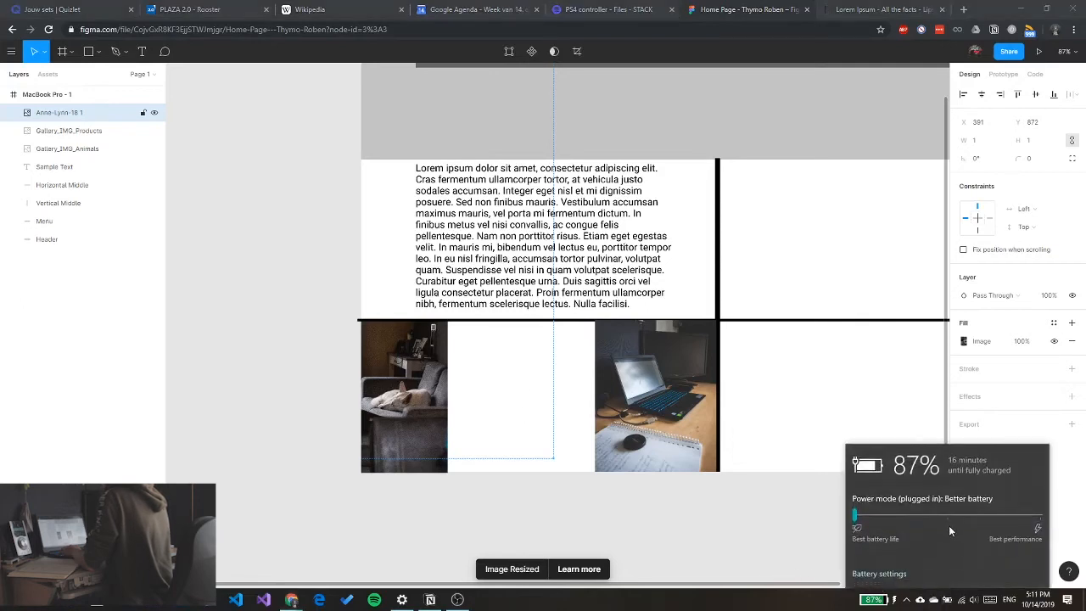
left_click_drag(948, 522, 1041, 515)
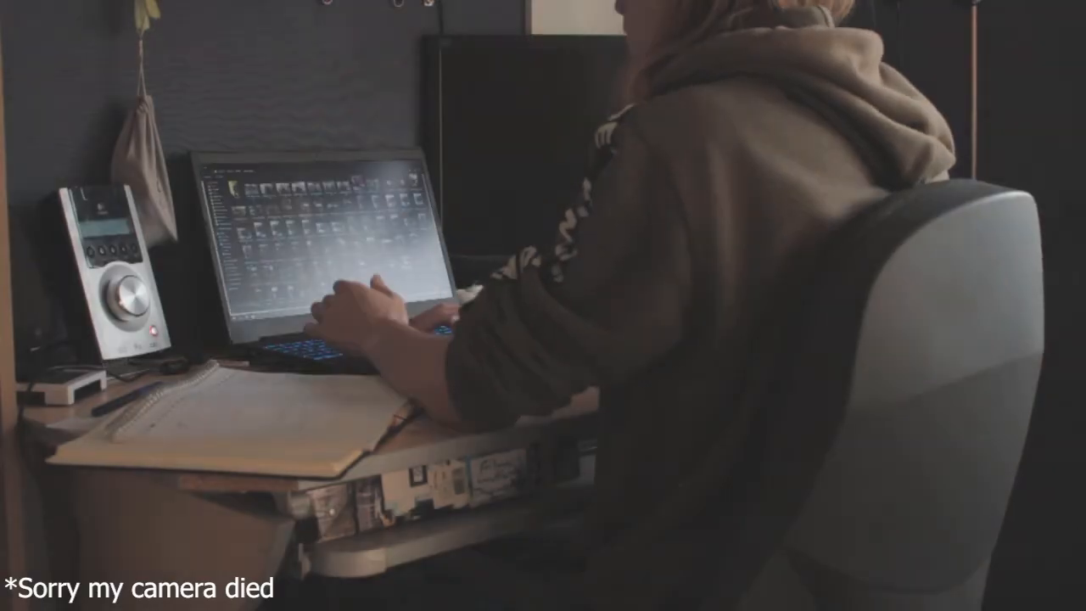